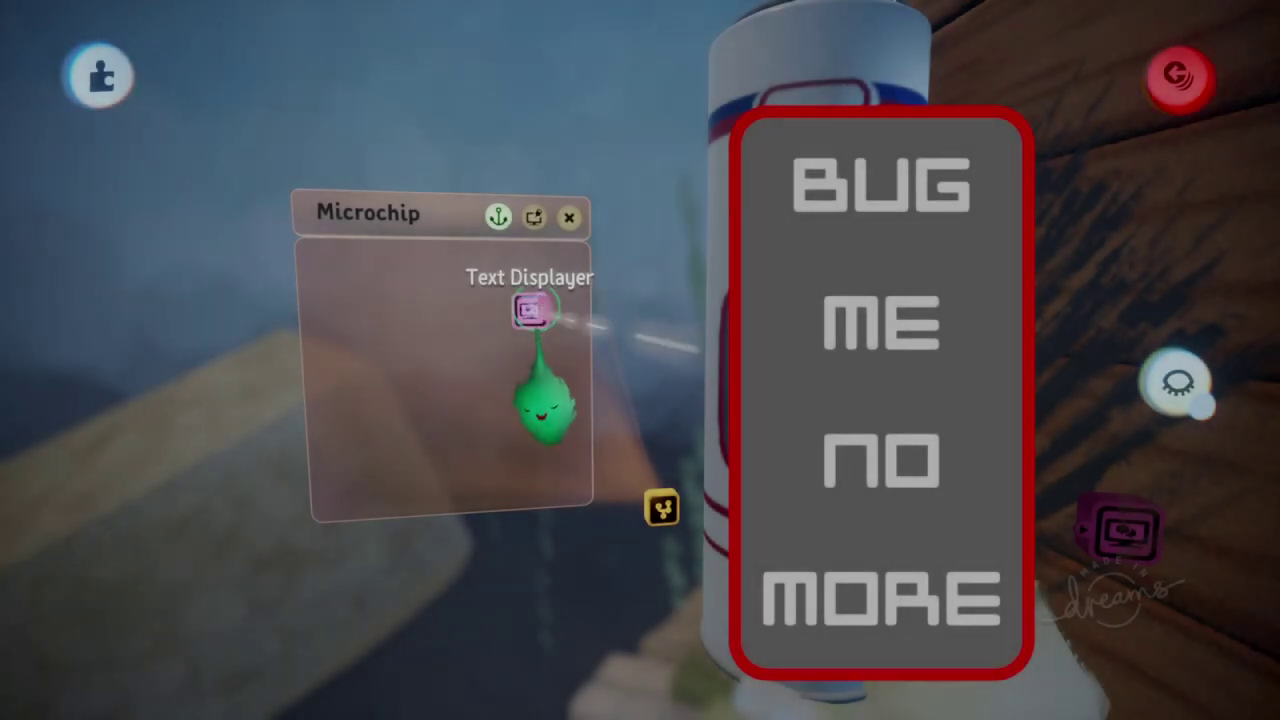
Step: Reposition the BUG ME NO MORE text displayer's text slightly and enable Allow Rotation in its settings
click(530, 311)
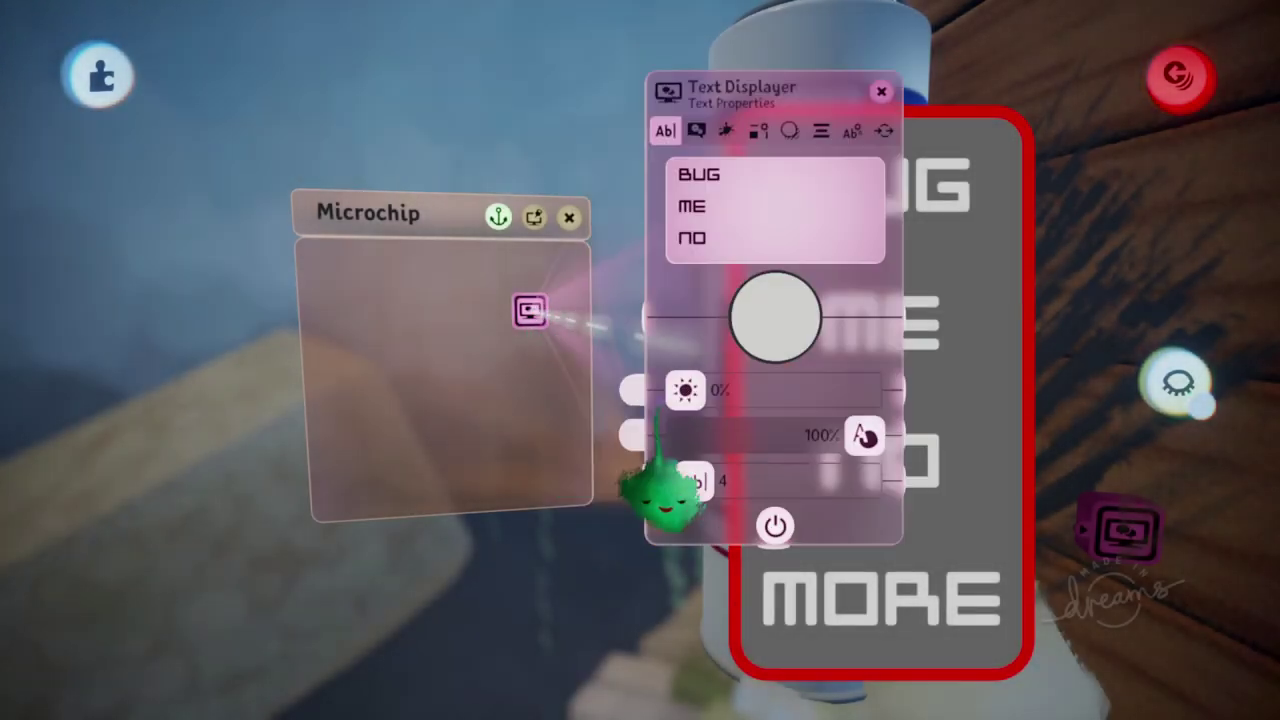
drag(762, 402, 341, 471)
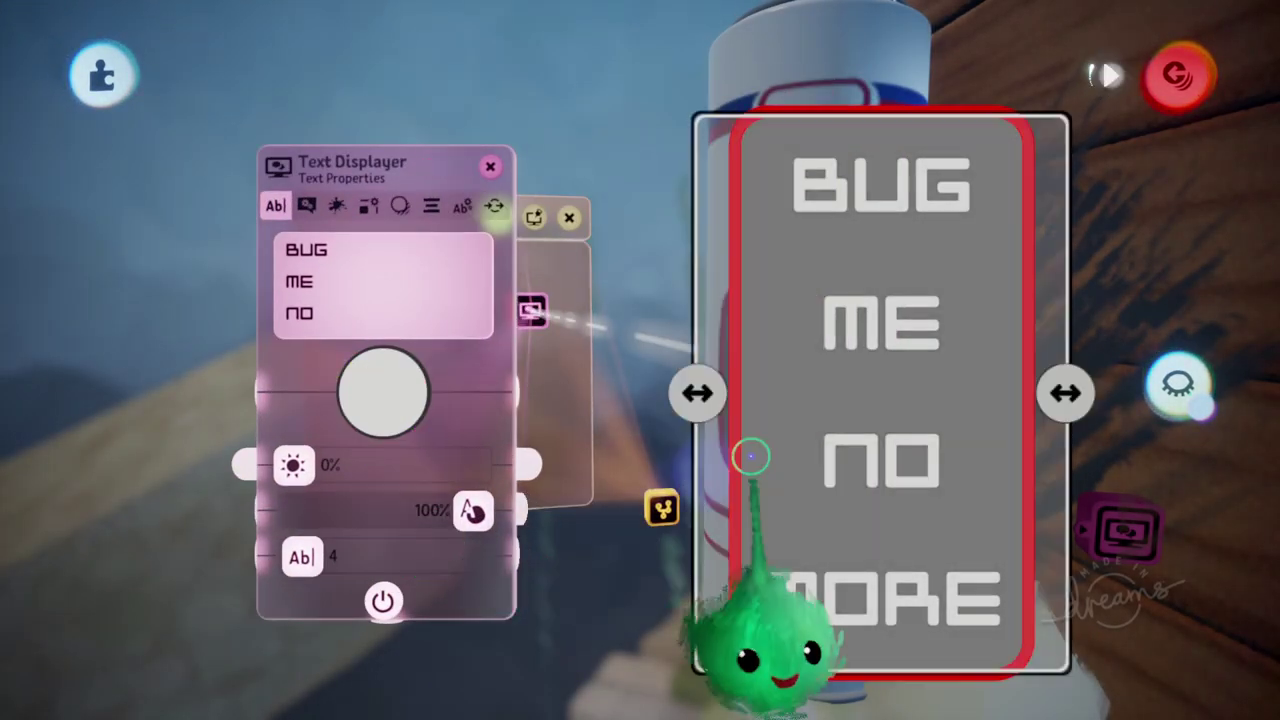
drag(877, 422, 846, 443)
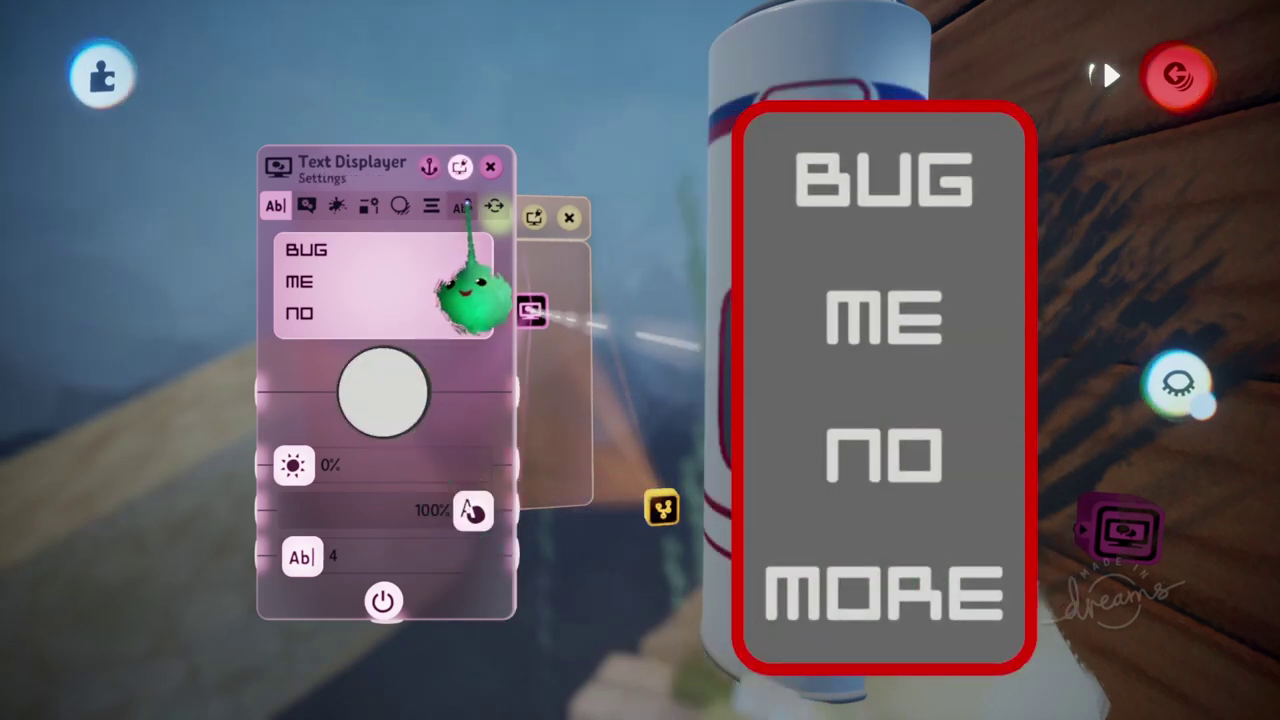
click(462, 206)
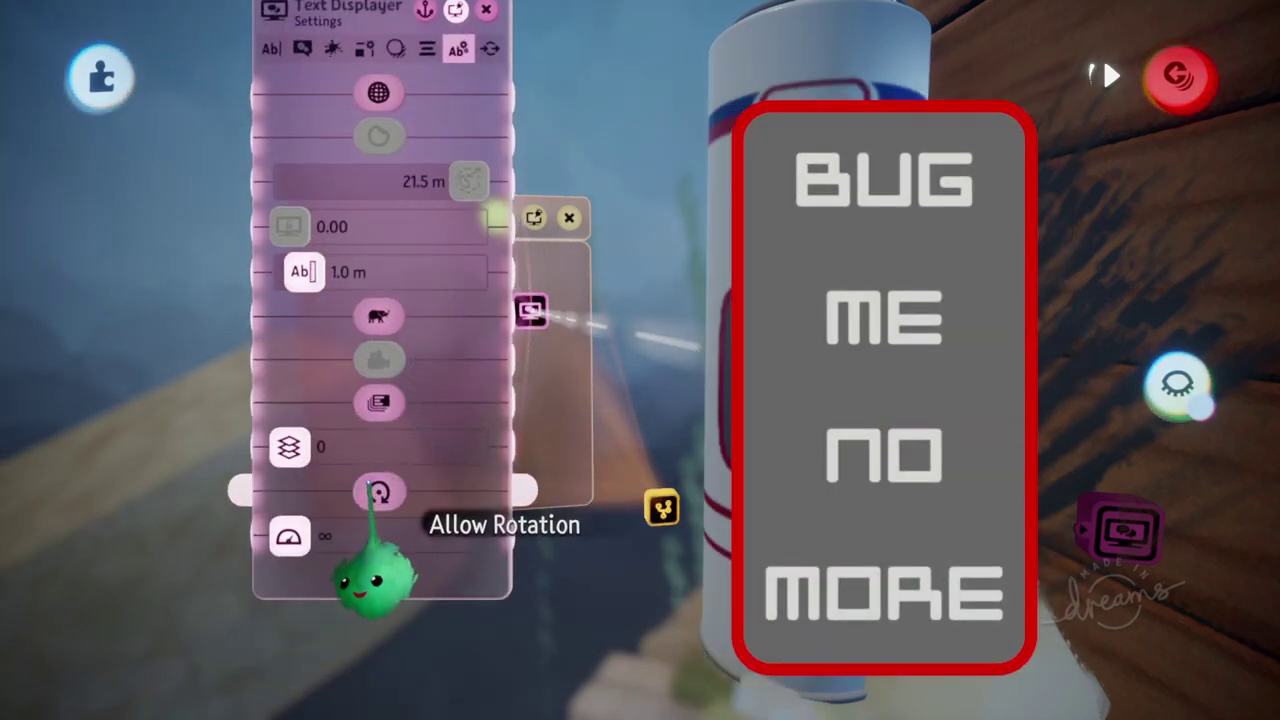
click(376, 490)
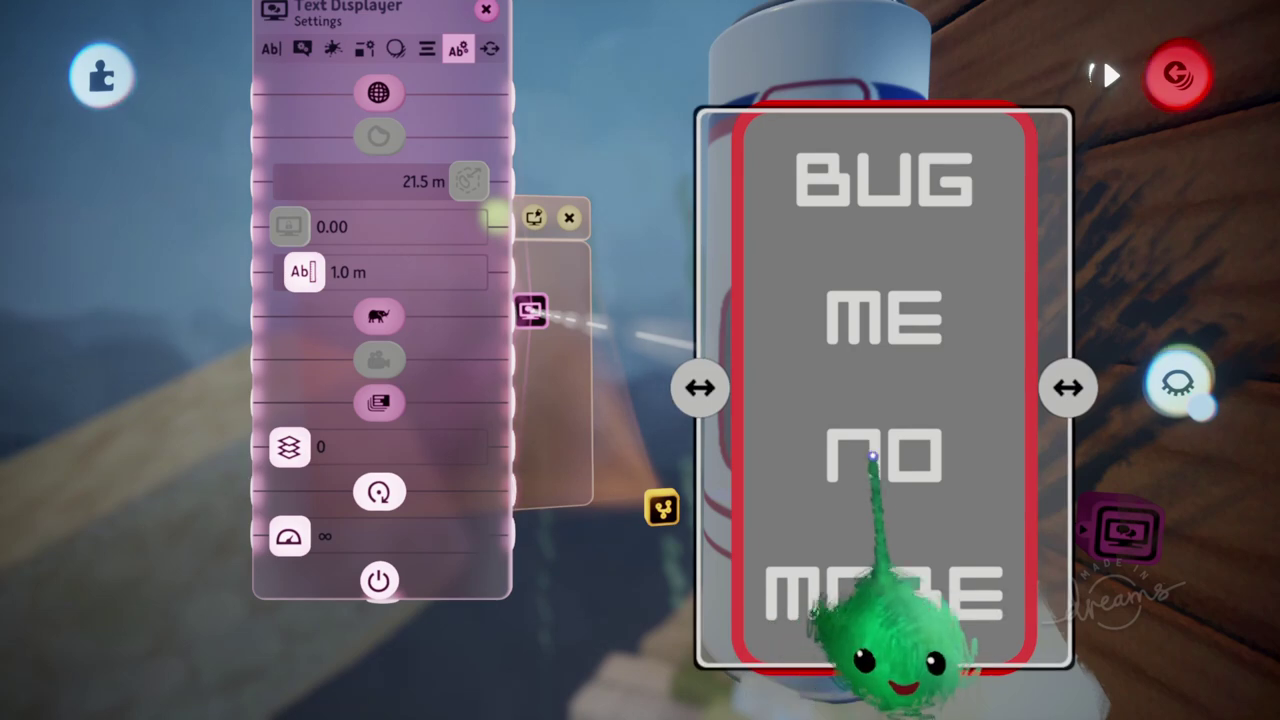
Step: Tilt the displayed text counter-clockwise, undo the rotation and close the text displayer's settings
drag(871, 457, 893, 440)
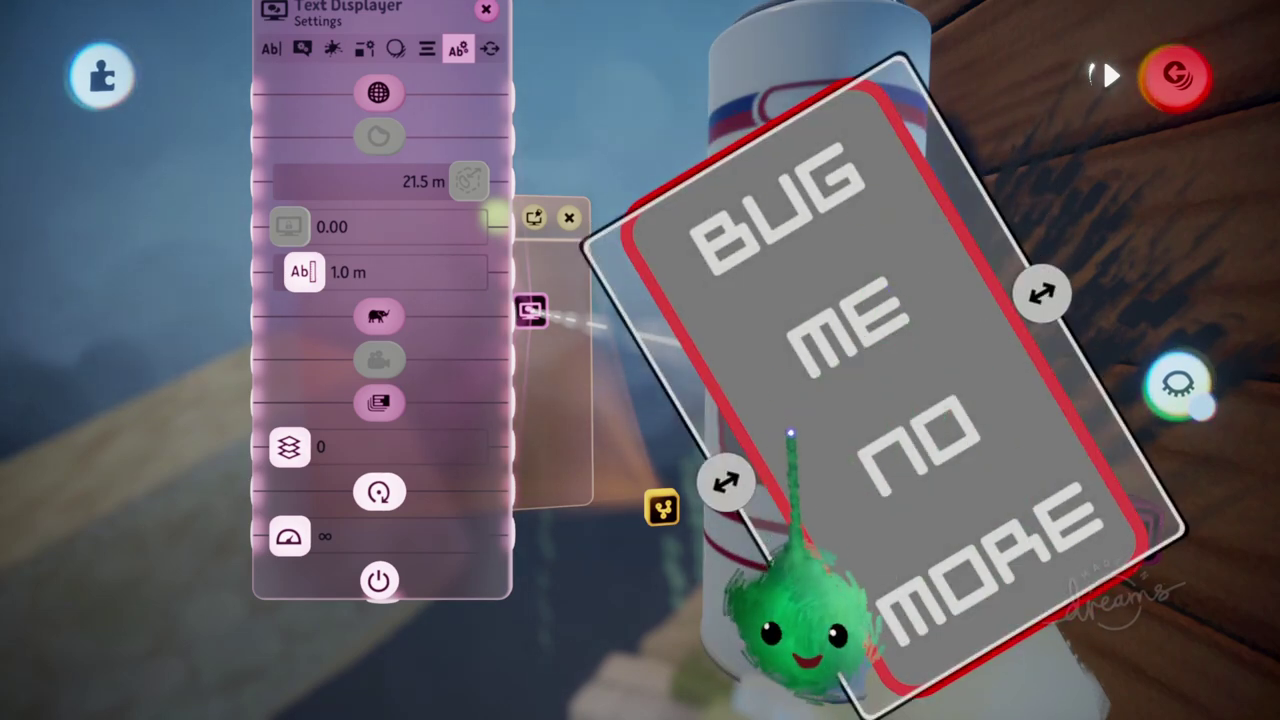
key(ctrl+z)
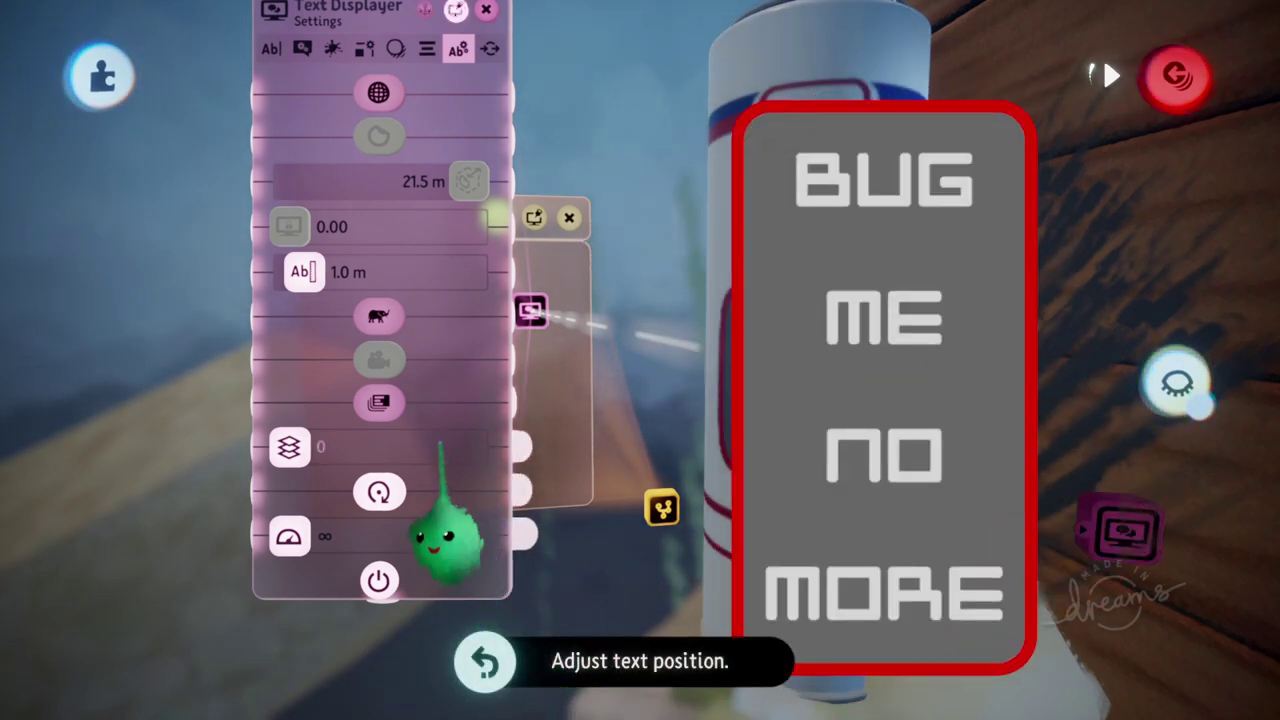
key(Escape)
Step: Put the second text displayer on the microchip and move its sparkle symbol to the upper-right corner of the text panel
drag(1118, 532, 487, 388)
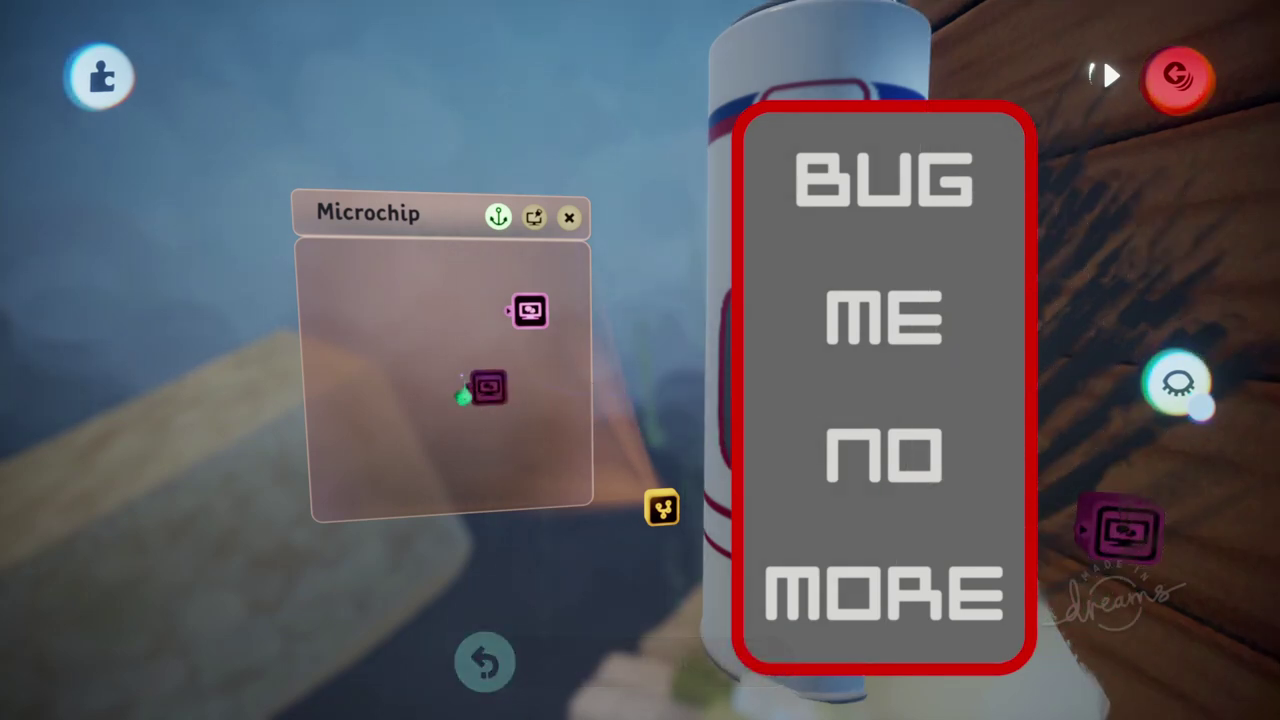
click(490, 390)
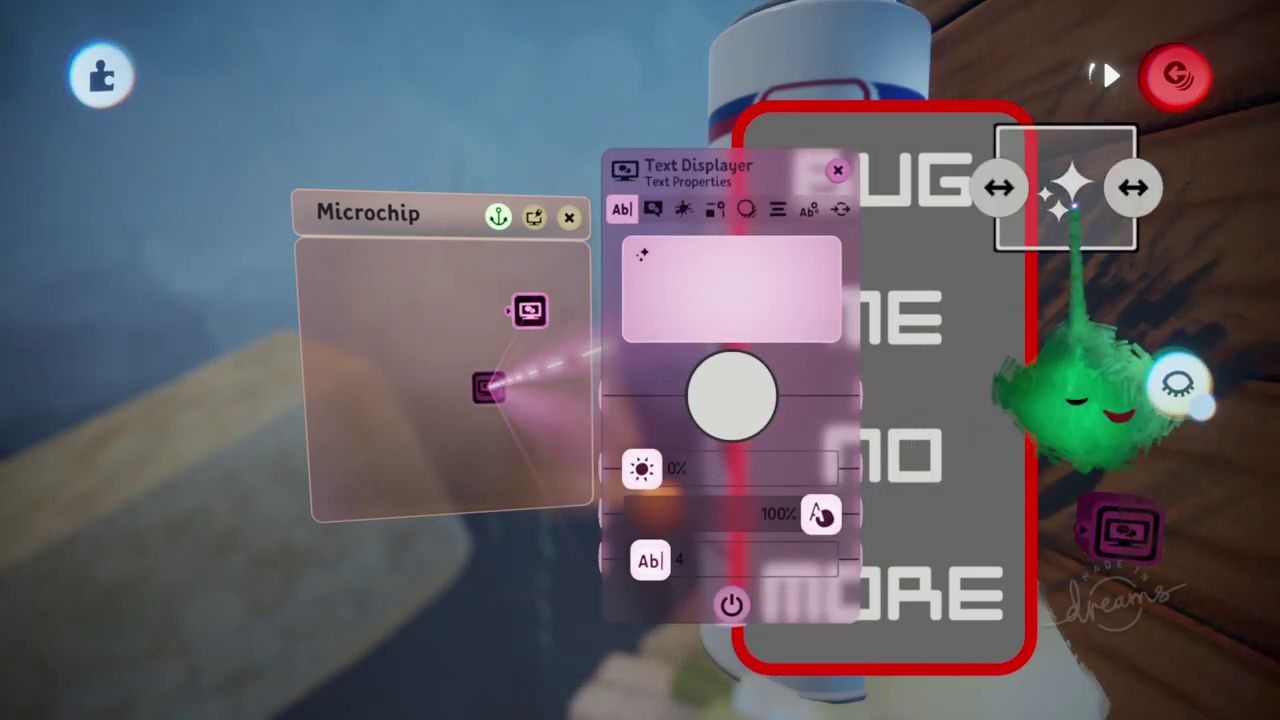
drag(1027, 190, 1010, 152)
Step: Set the Sort Order to 2 on both the BUG ME NO MORE text displayer and the sparkle text displayer
click(488, 388)
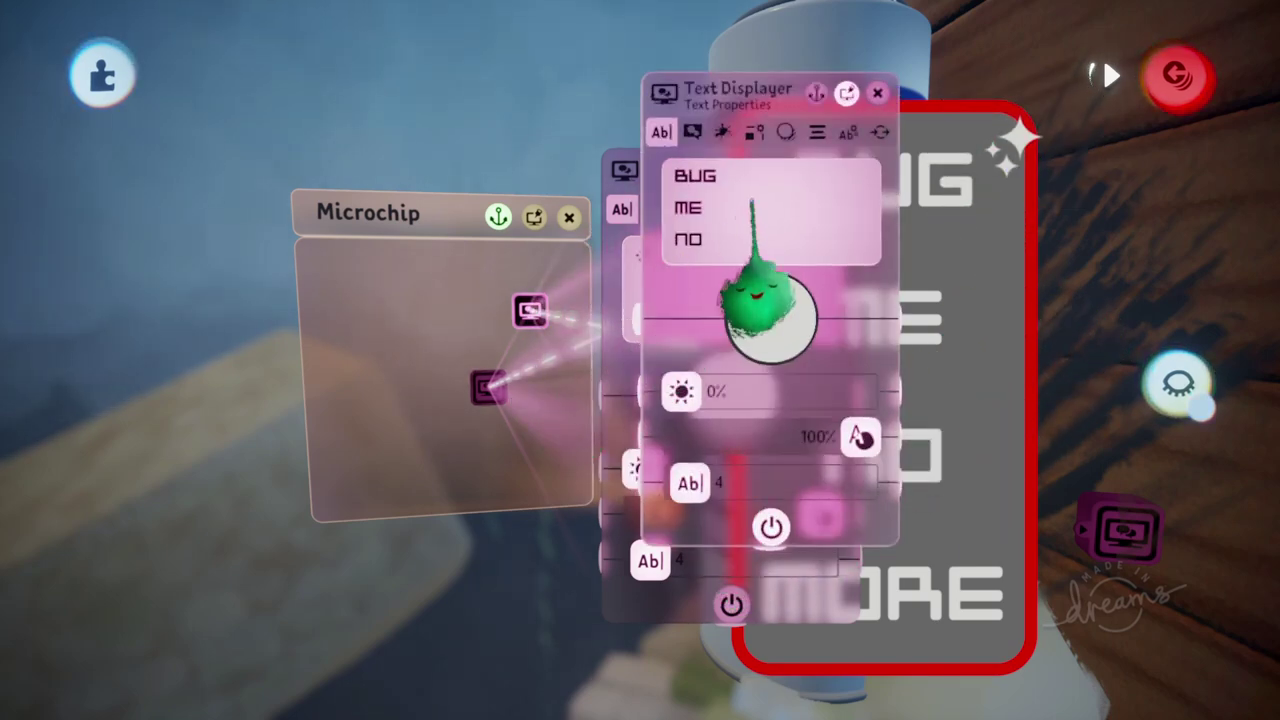
click(841, 133)
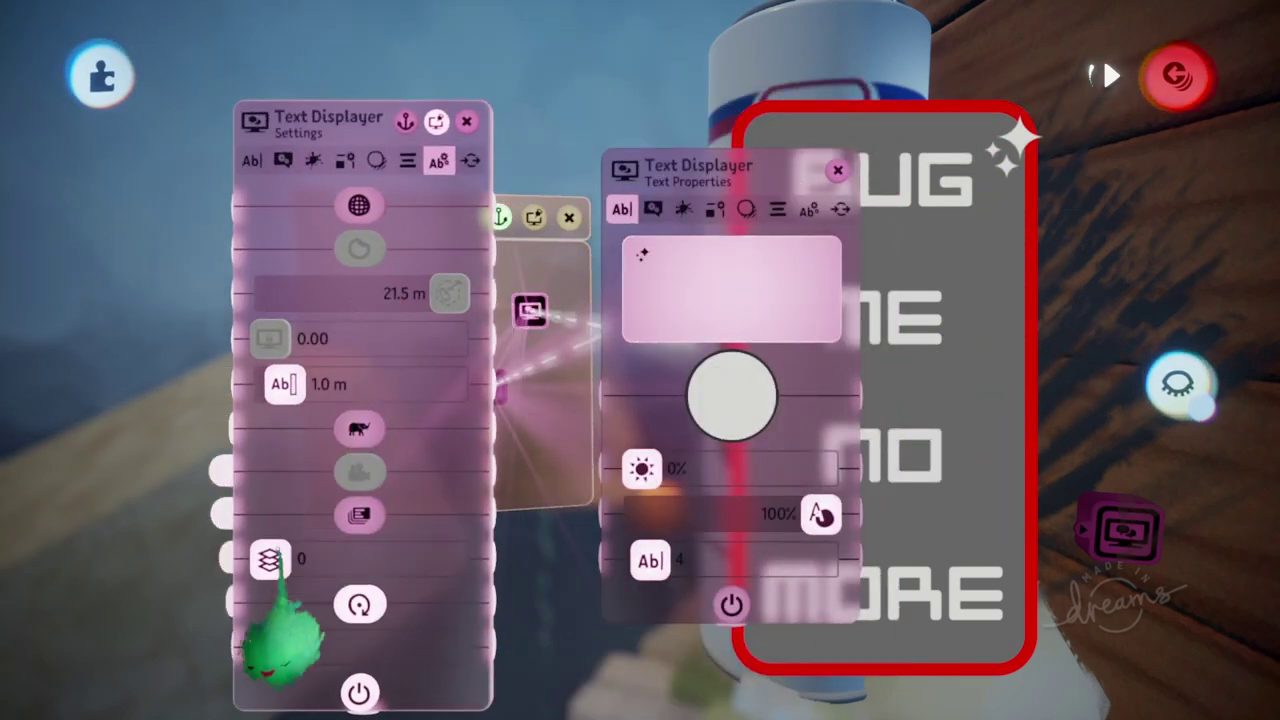
drag(279, 558, 290, 561)
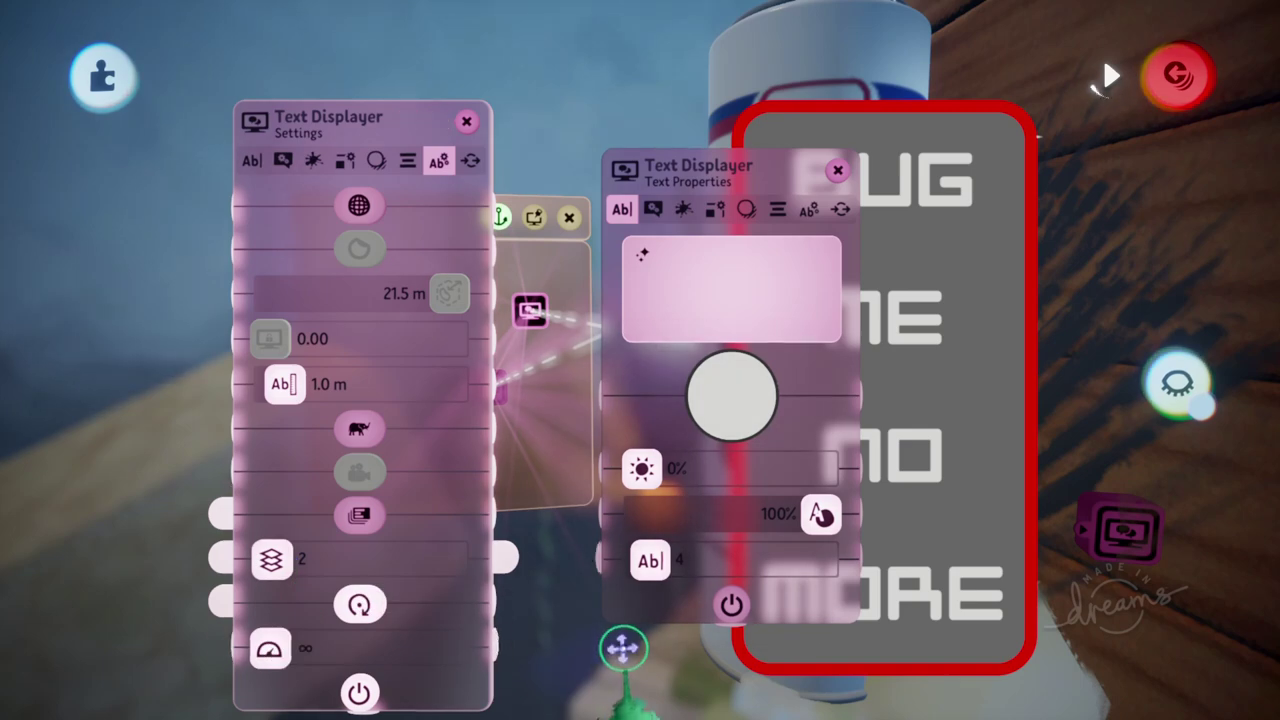
click(809, 209)
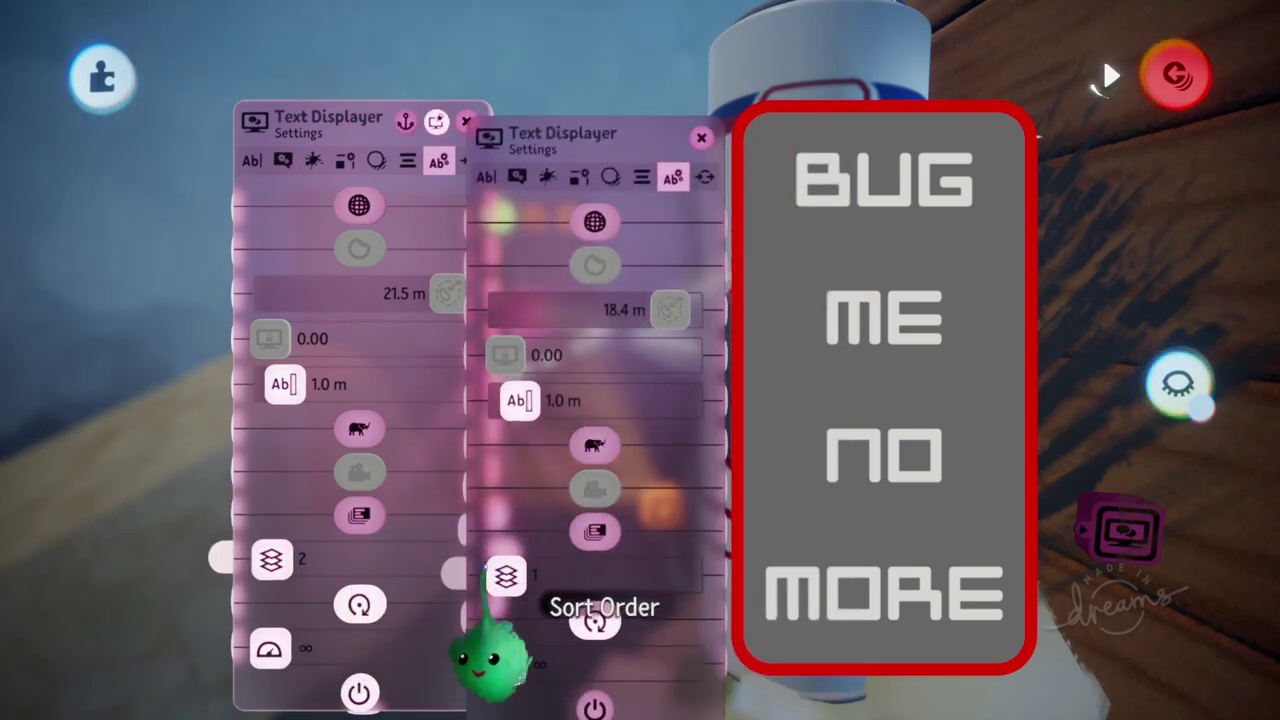
drag(537, 579, 544, 492)
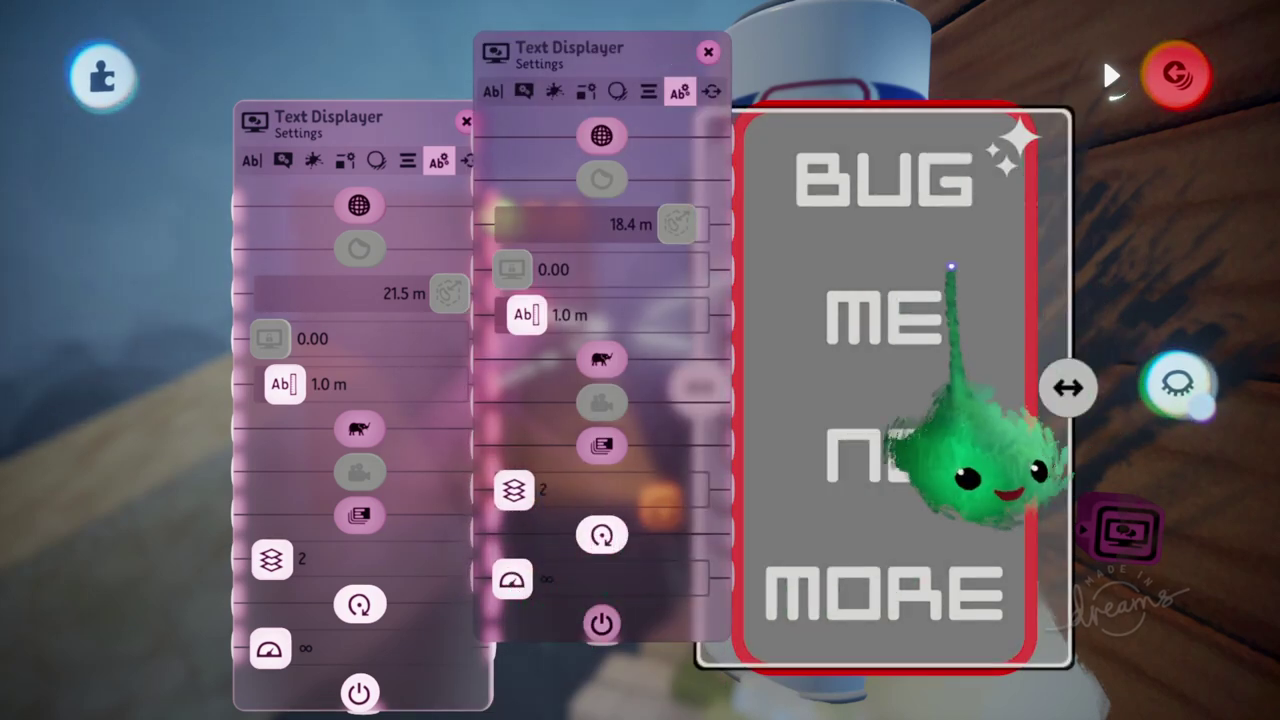
key(Escape)
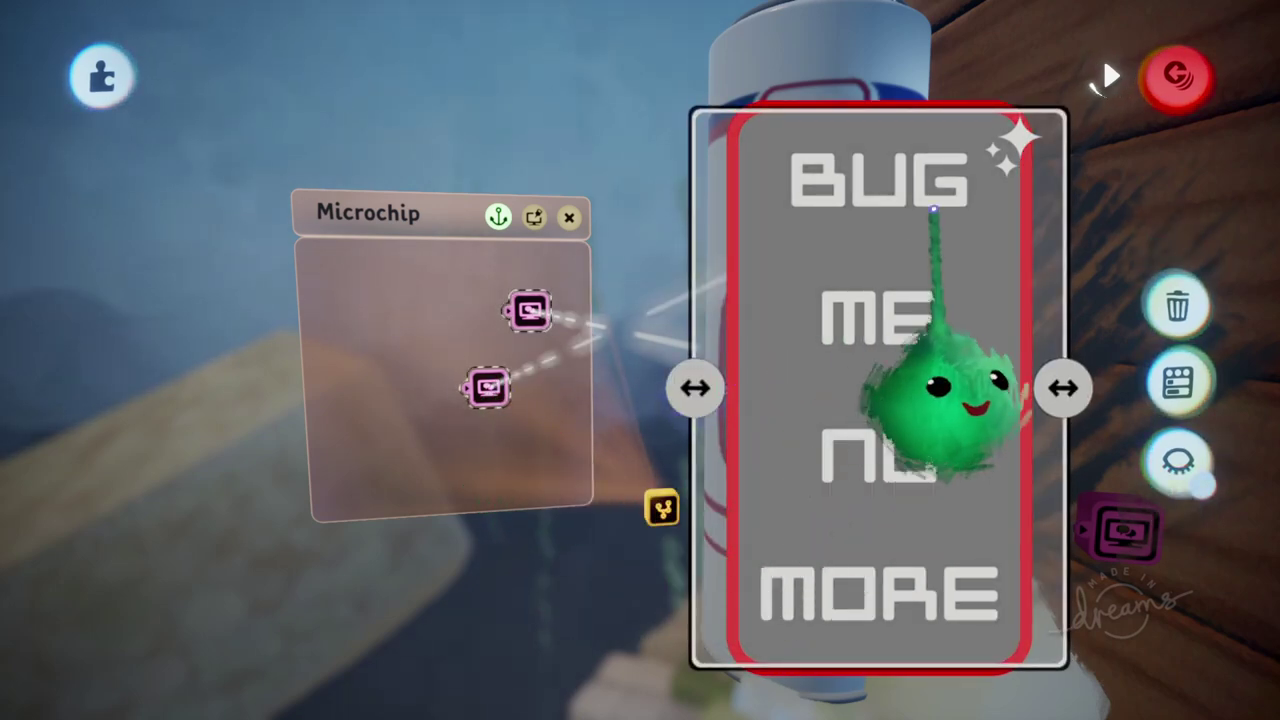
Step: Shift the text panel up over the can and place the sparkle on its upper-right corner
drag(1006, 145, 1063, 240)
drag(773, 328, 878, 267)
drag(1065, 229, 1005, 119)
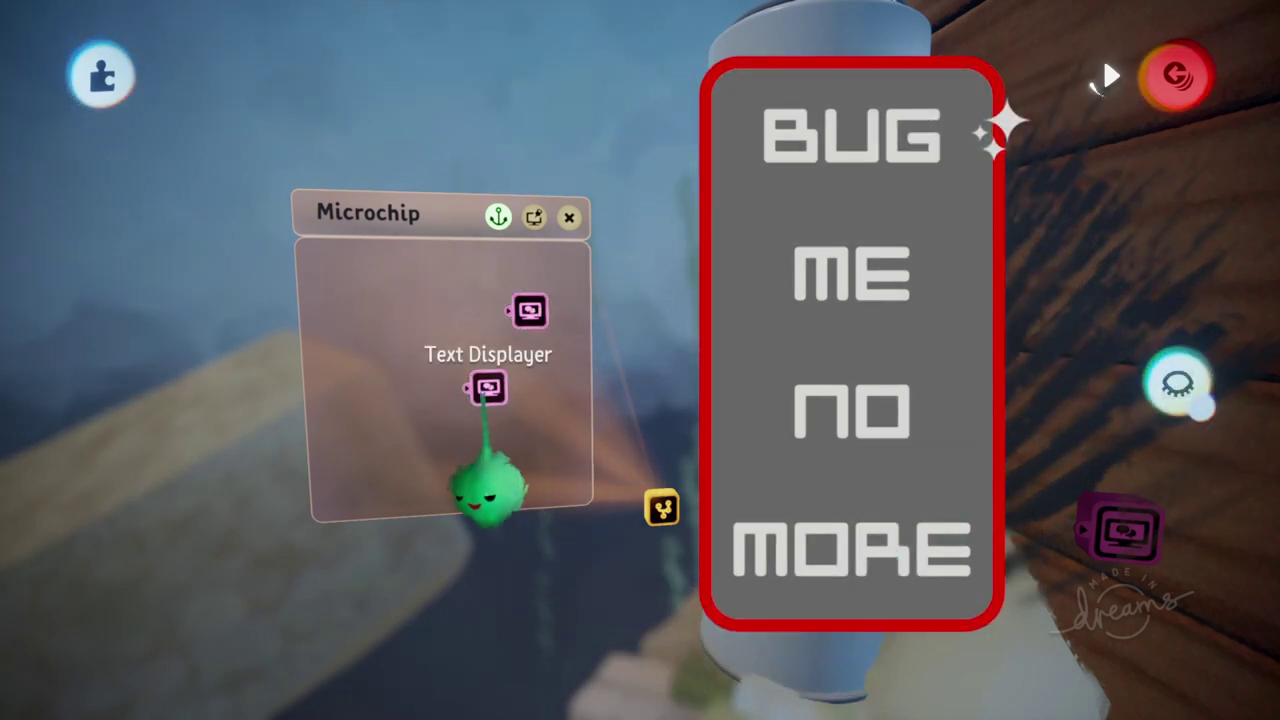
Step: Set the BUG ME NO MORE text displayer to show In Scene and reposition its text around the spray can
click(530, 310)
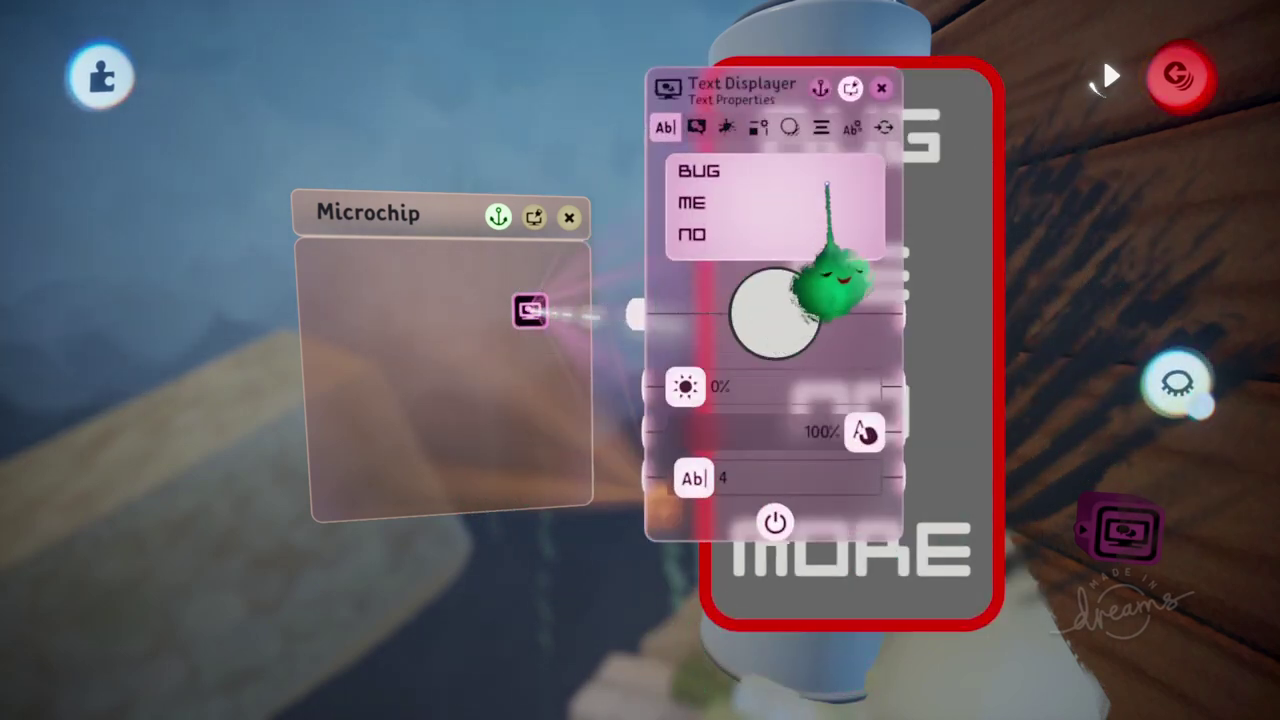
click(853, 127)
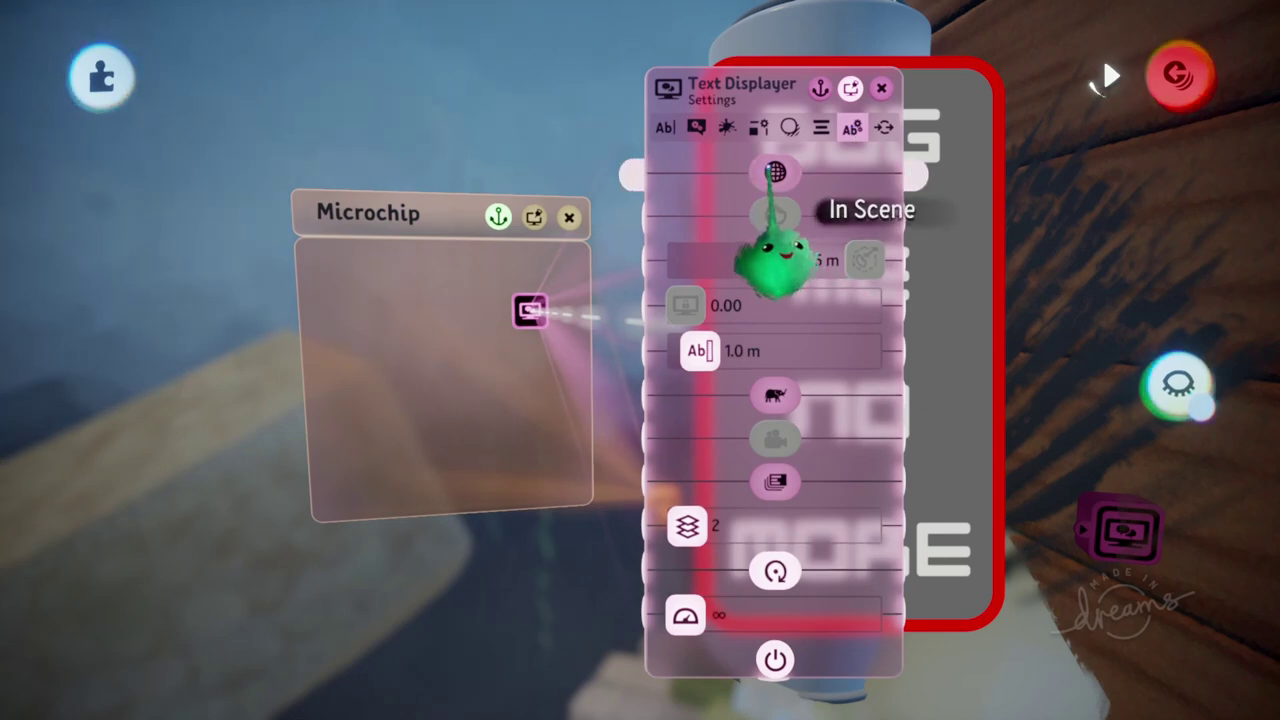
drag(766, 343, 497, 337)
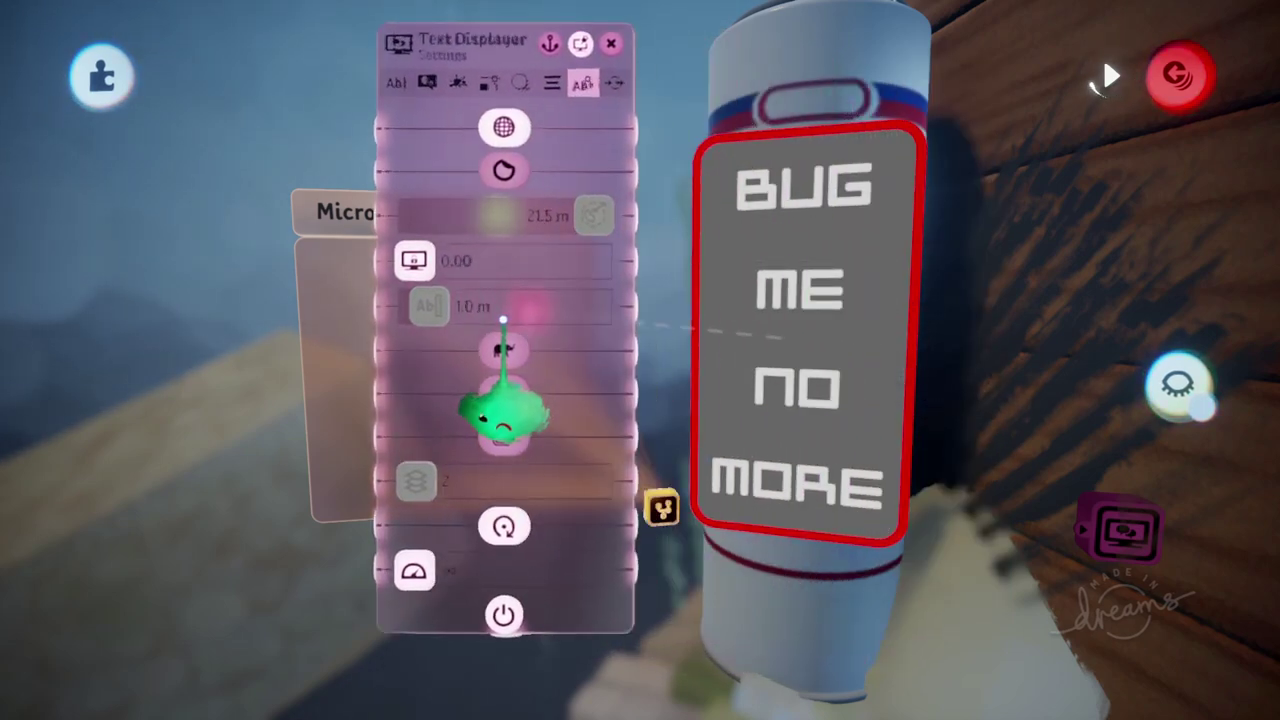
mouse_move(791, 494)
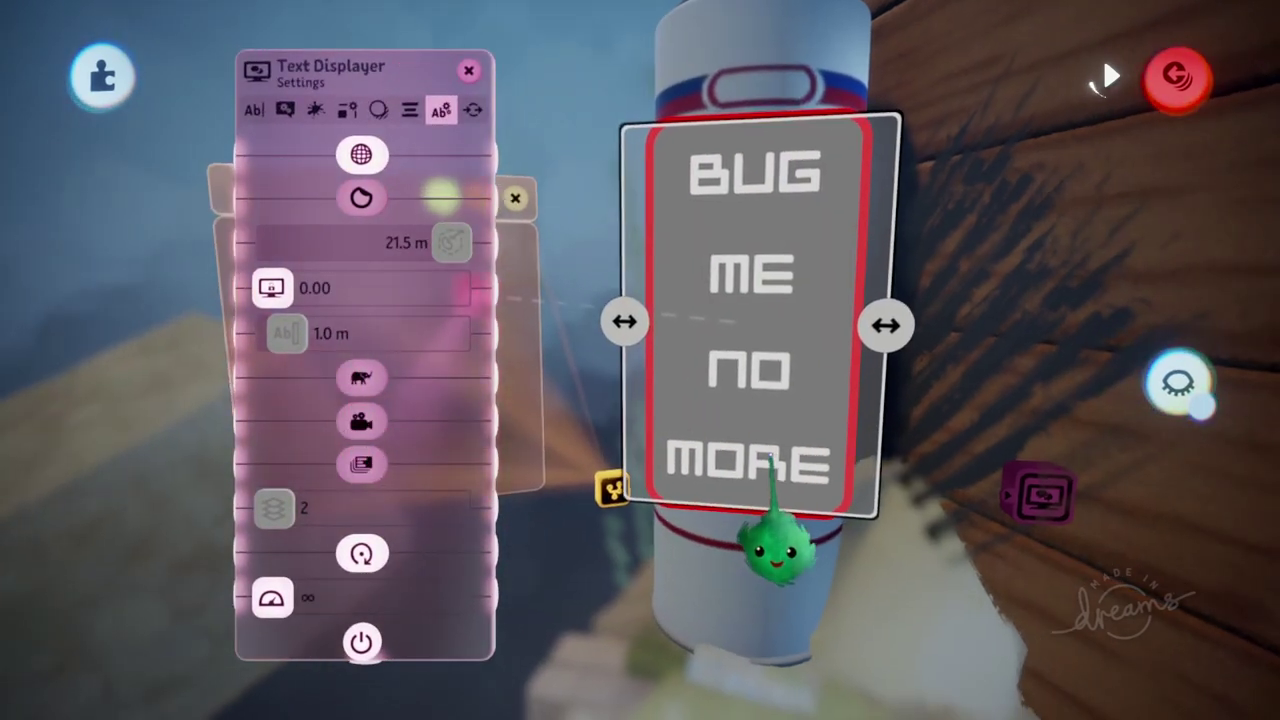
middle_drag(770, 450, 771, 390)
drag(770, 478, 977, 500)
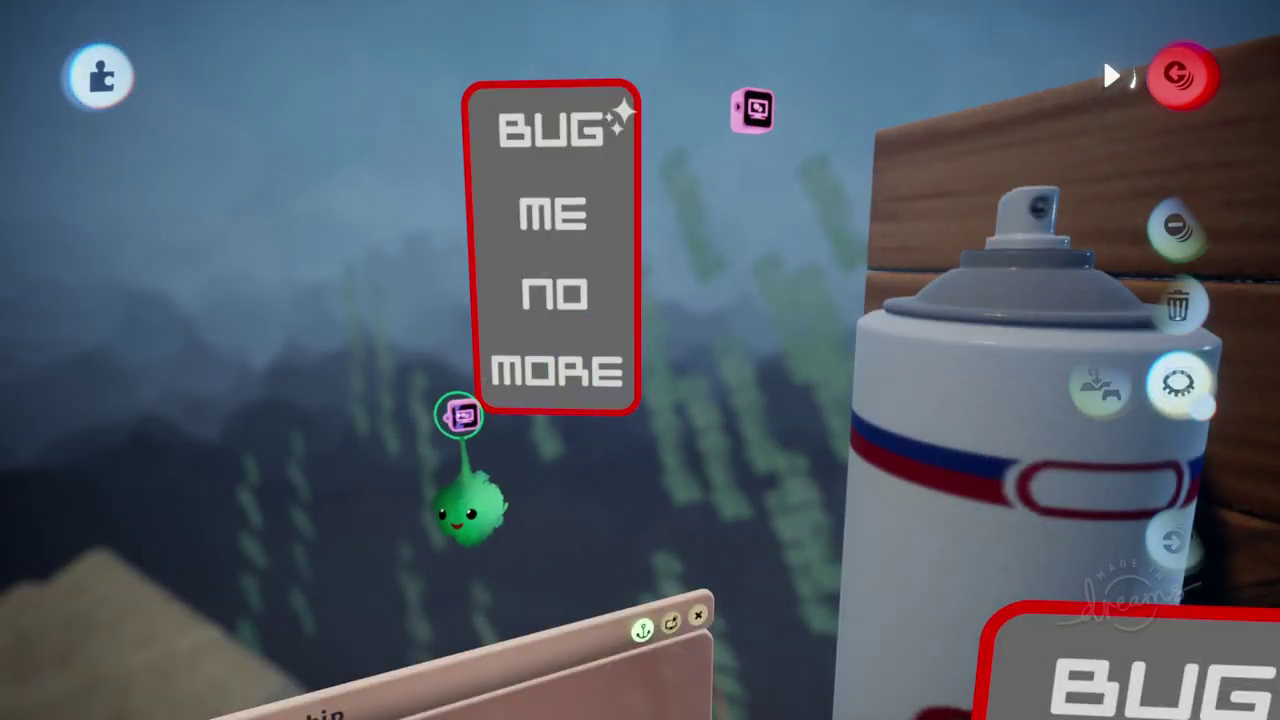
Step: Add a Head/Camera Tracker beside the floating text panel with the sparkle and try the scene in Play Mode
mouse_move(475, 460)
mouse_down()
mouse_move(366, 420)
mouse_move(531, 449)
mouse_move(443, 400)
mouse_move(463, 442)
mouse_move(453, 452)
mouse_up()
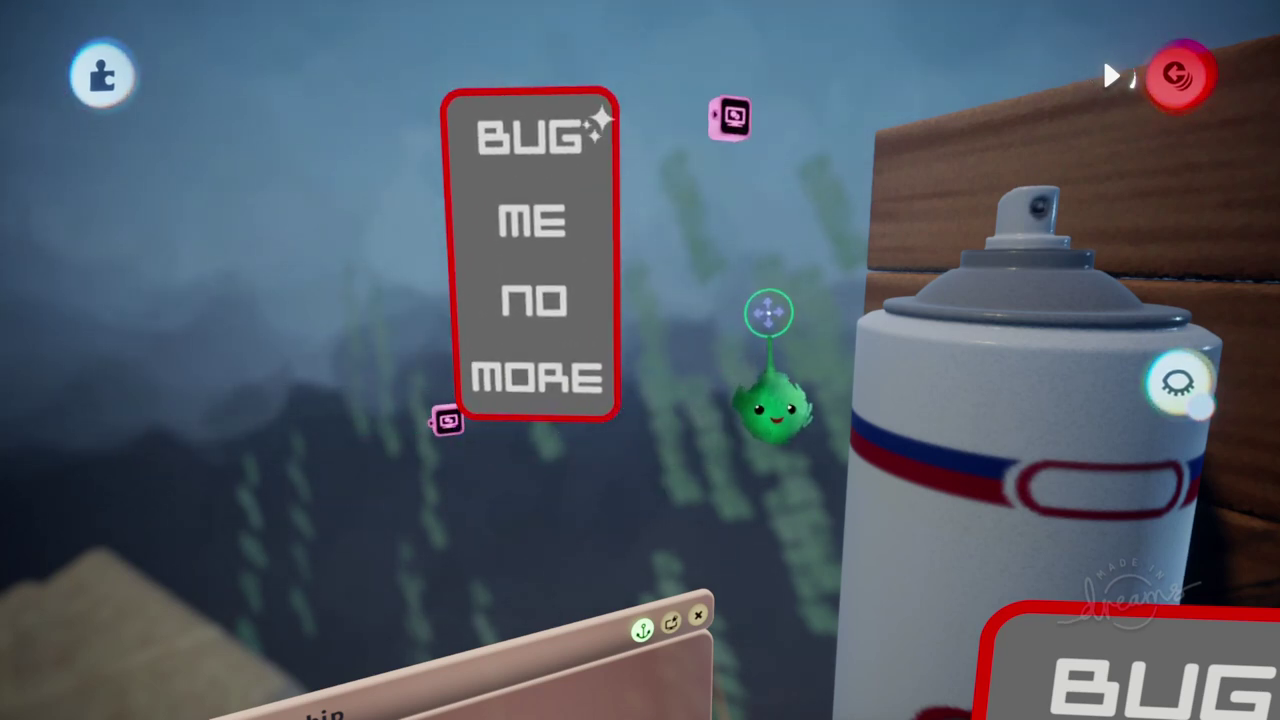
click(640, 78)
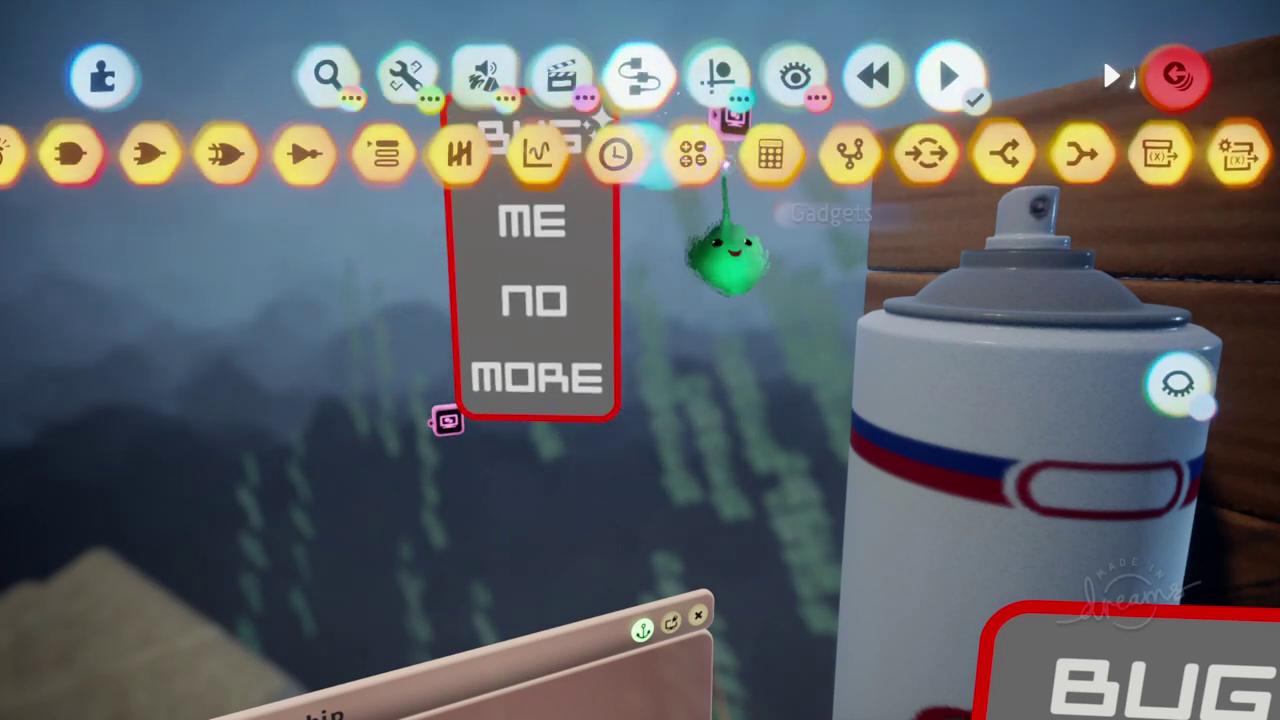
drag(726, 160, 290, 165)
click(893, 160)
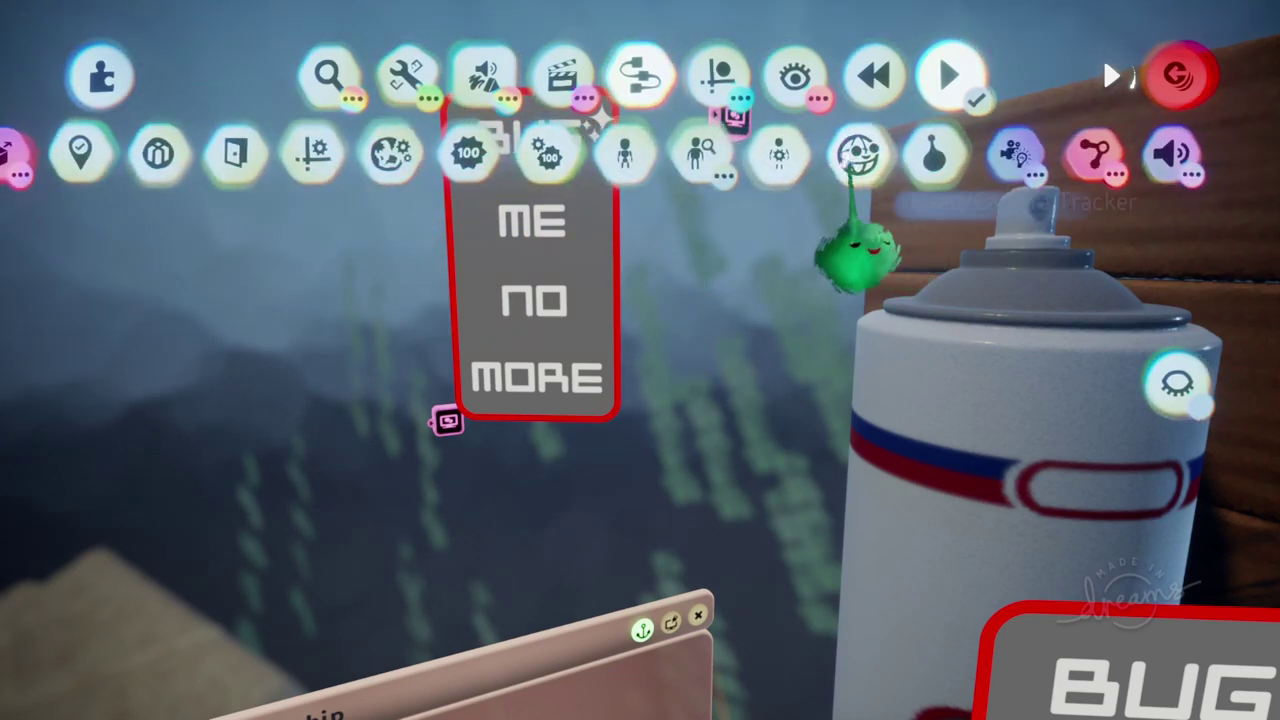
click(858, 158)
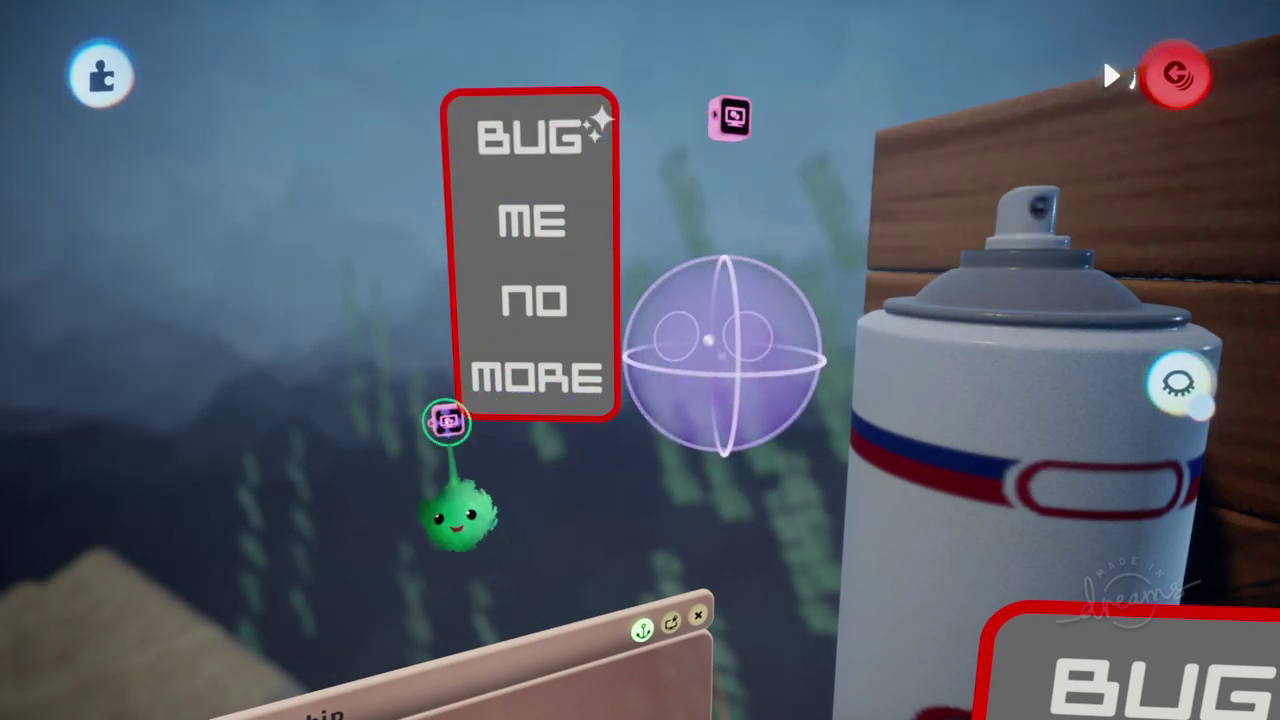
drag(447, 421, 511, 427)
key(Escape)
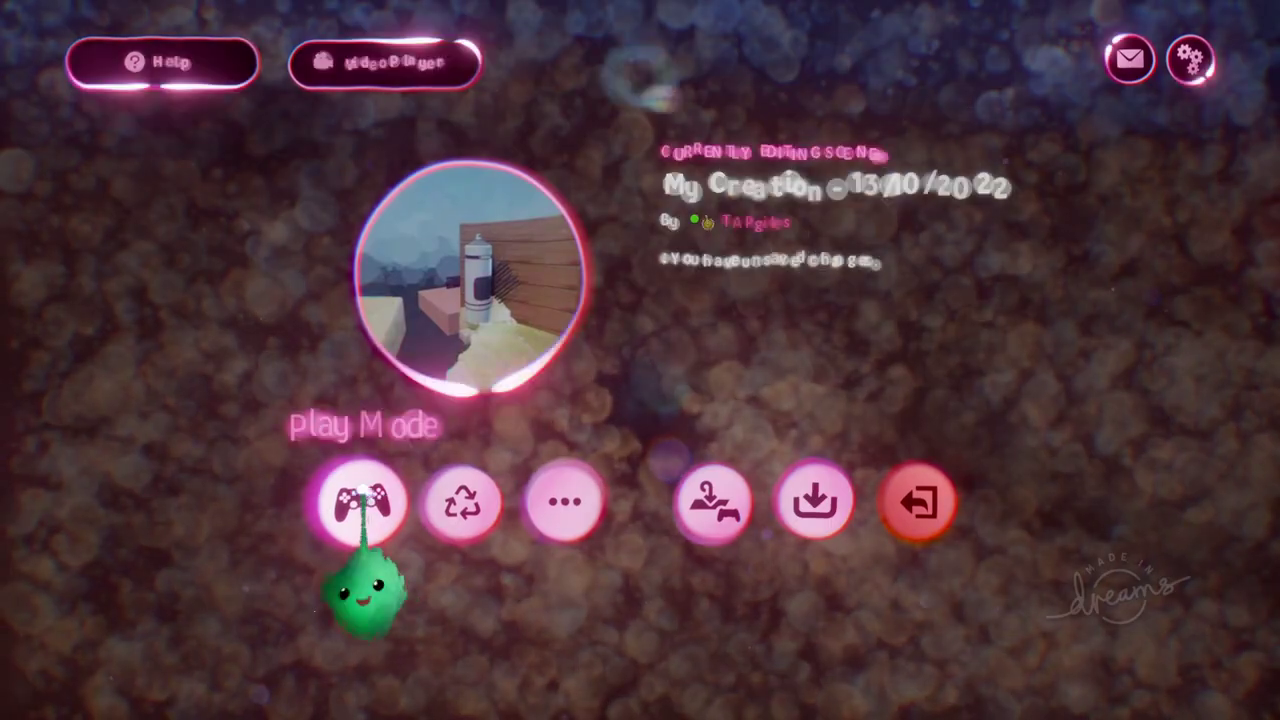
click(362, 503)
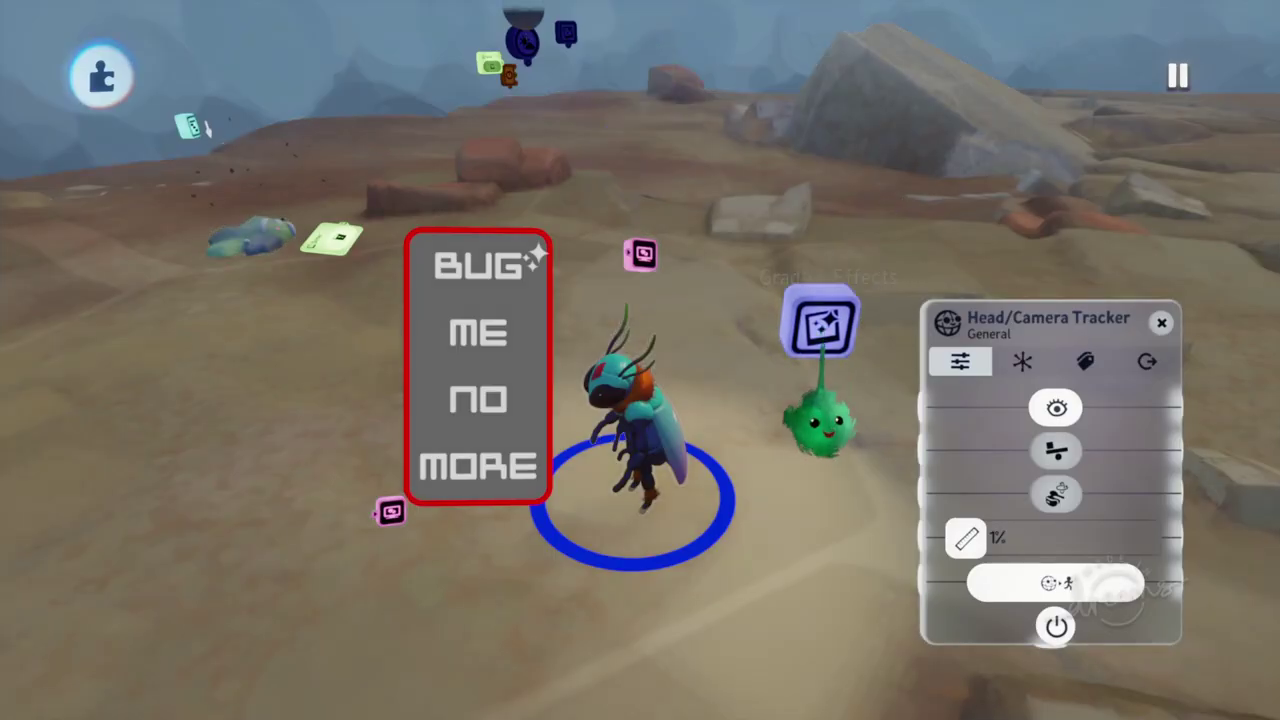
Step: Examine the special effects settings of the Grade & Effects gadget near the character
click(803, 199)
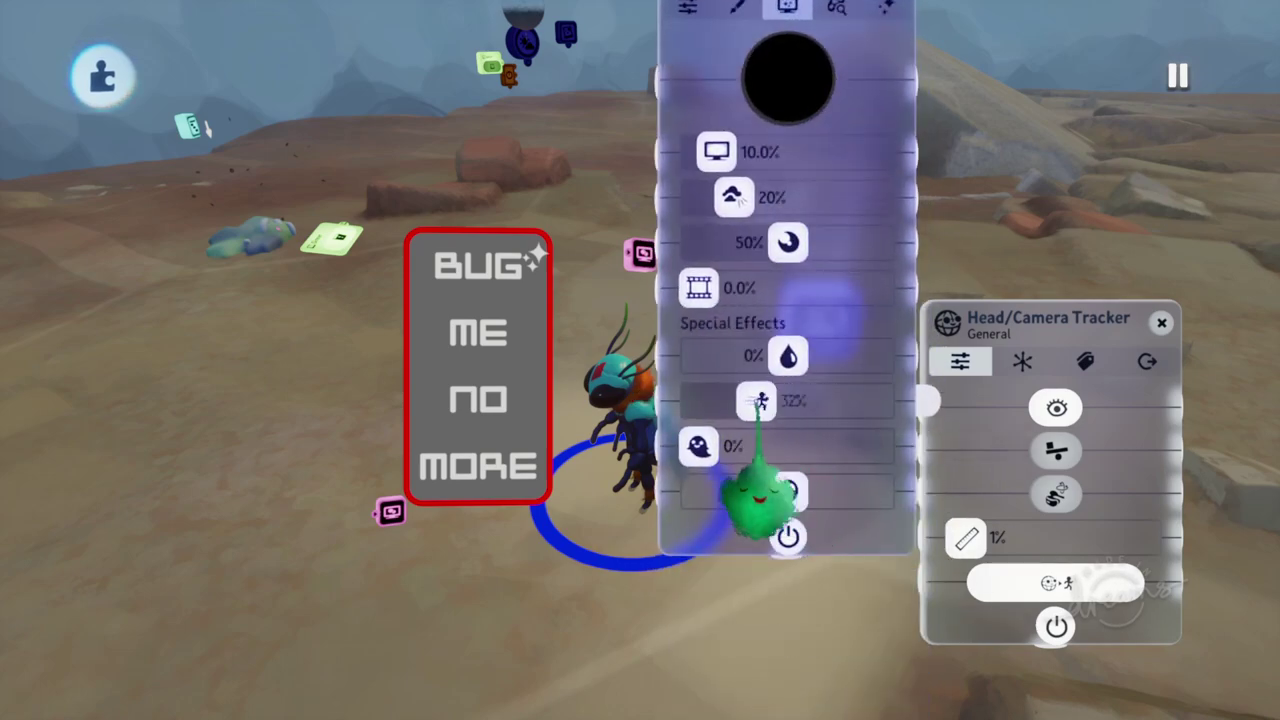
key(Escape)
Step: Compare the settings of the two text displayers that form the red circle and sparkle marker side by side
click(357, 530)
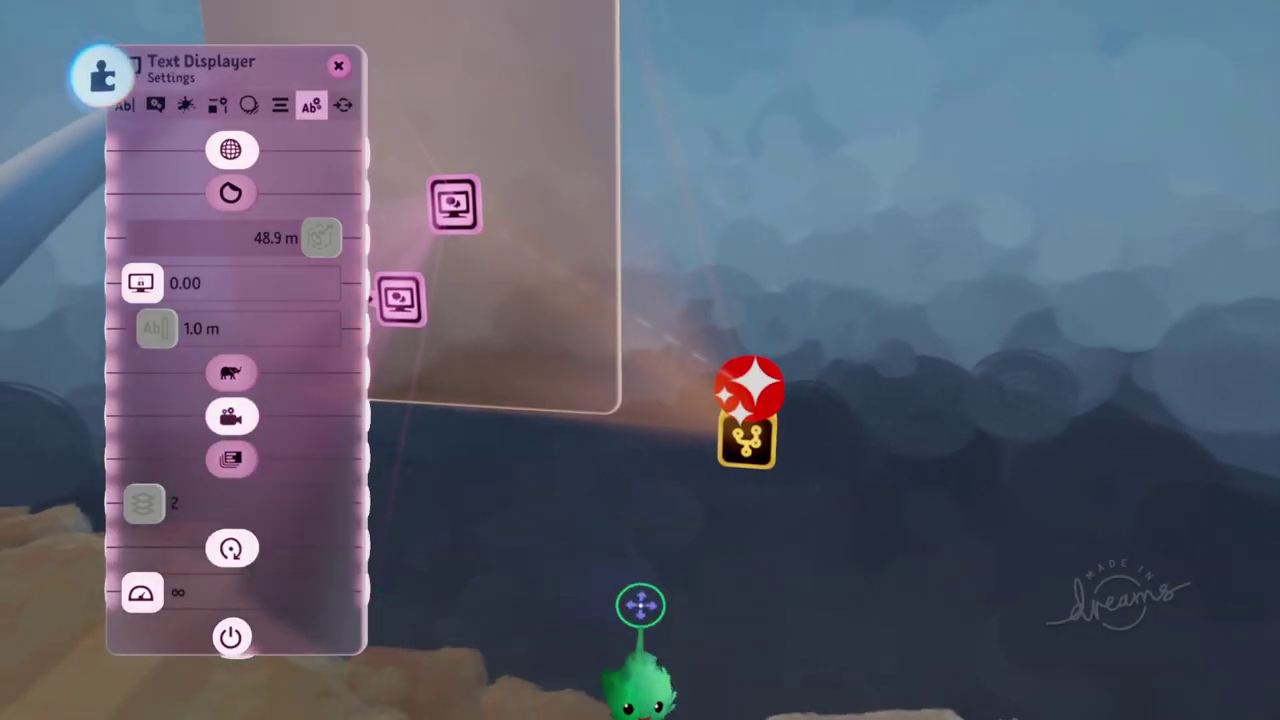
middle_drag(643, 606, 537, 485)
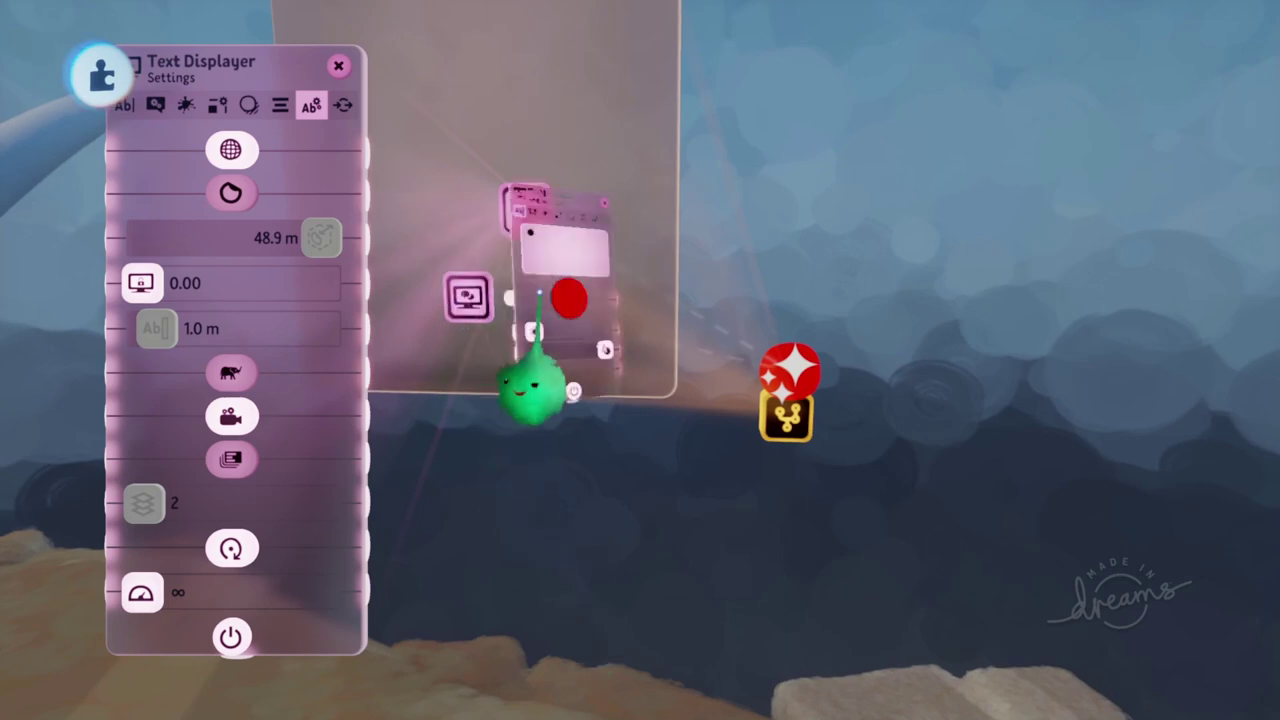
click(537, 292)
click(705, 432)
drag(712, 550, 449, 566)
middle_drag(557, 566, 706, 512)
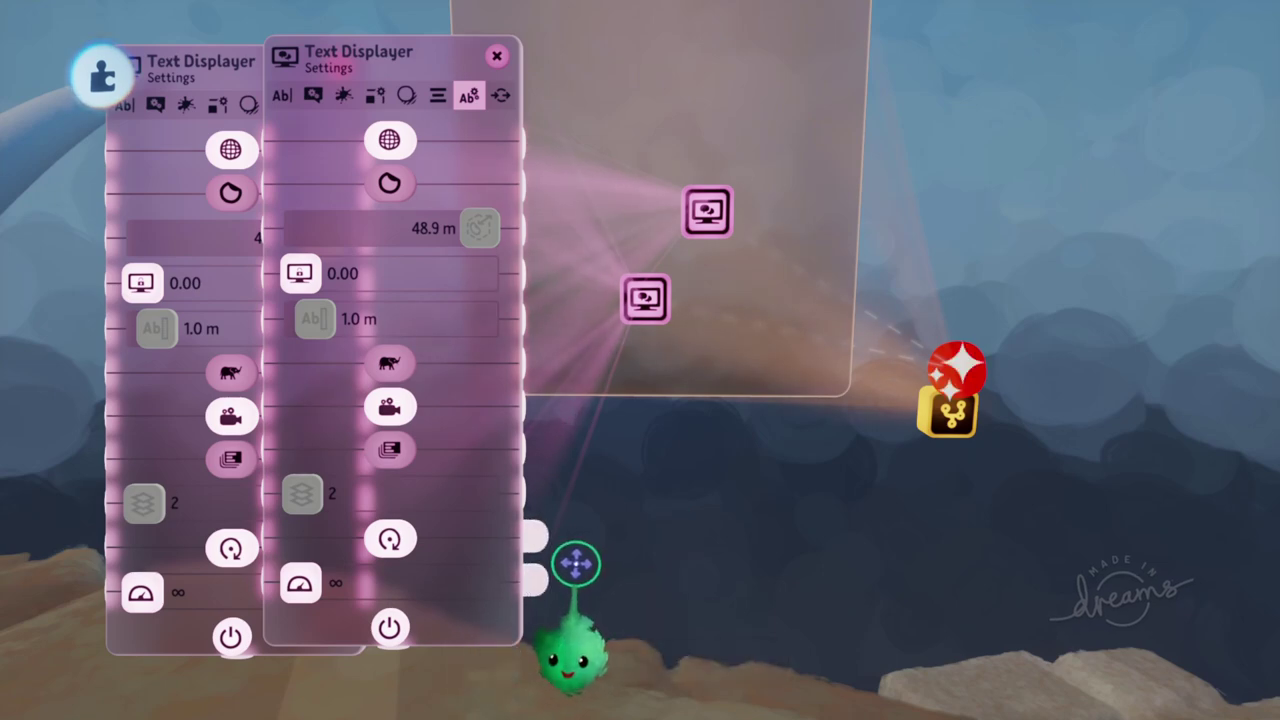
middle_drag(602, 513, 640, 512)
drag(752, 476, 857, 515)
middle_drag(720, 560, 669, 562)
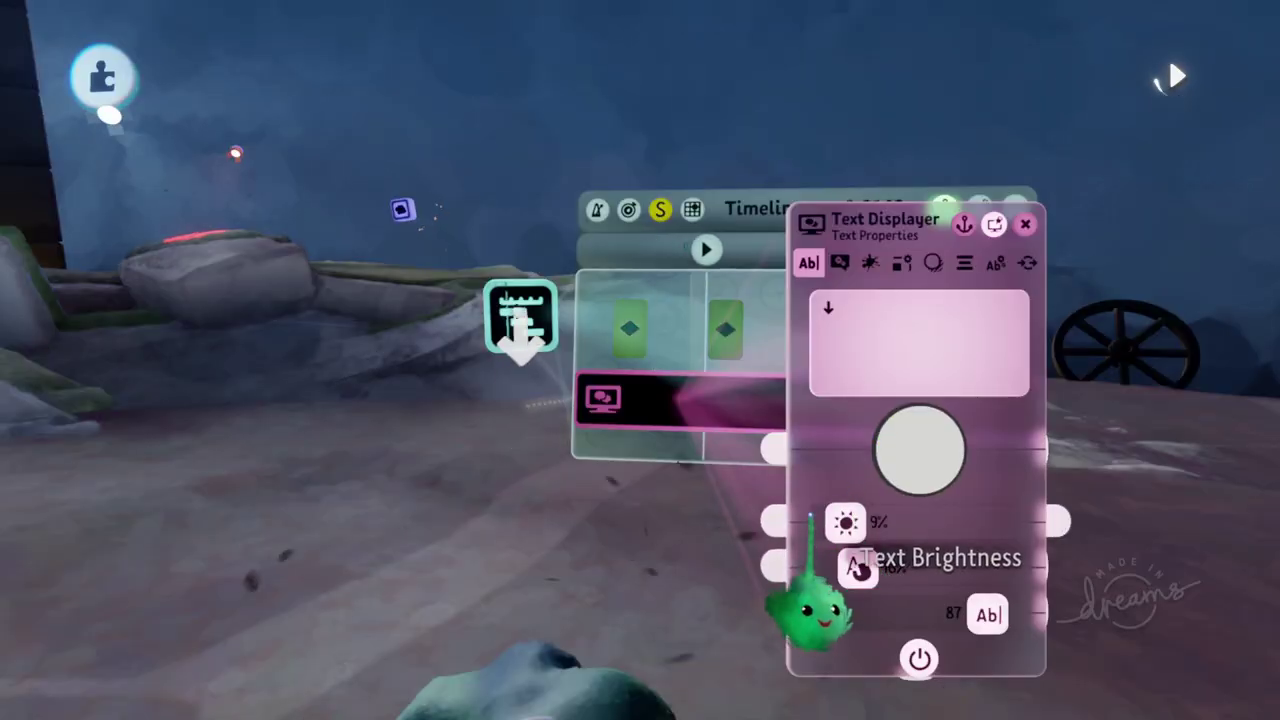
Step: Look over the down-arrow text displayer in its timeline and walk the character towards the arrow marker in play
middle_drag(637, 513, 632, 470)
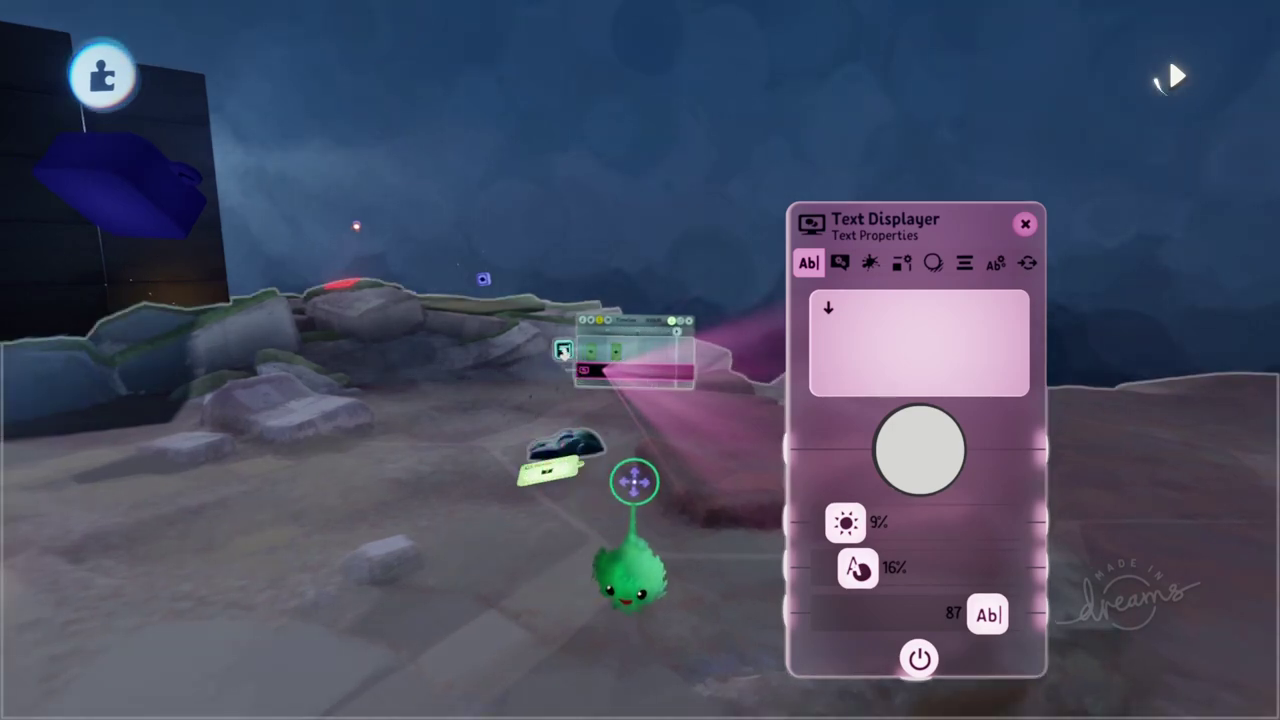
middle_drag(643, 481, 672, 510)
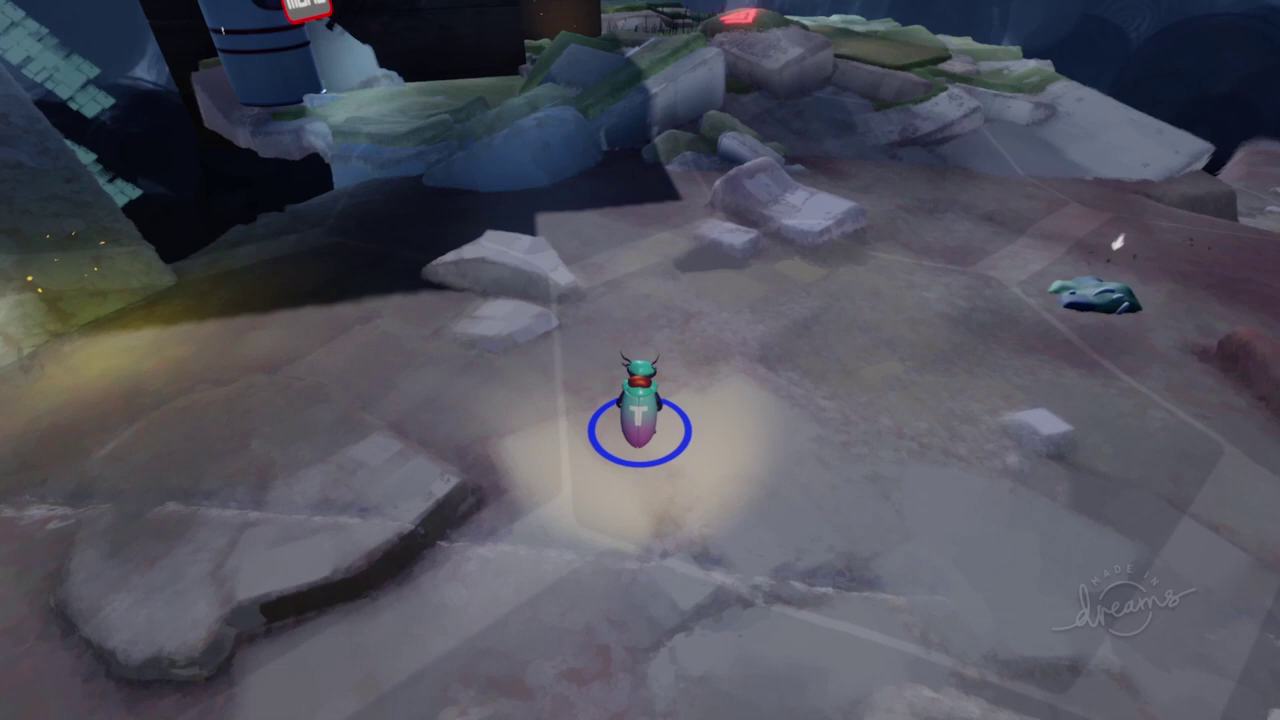
key(Right)
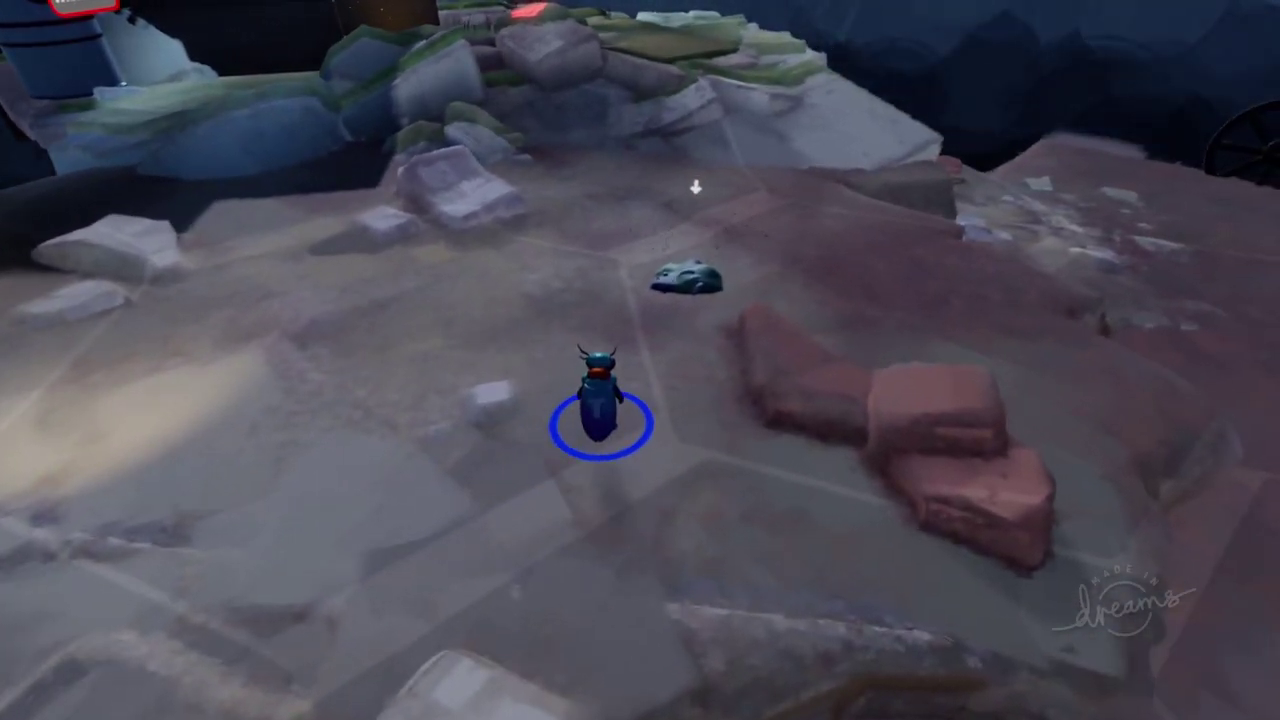
Step: Move the arrow text displayer's settings aside and view the arrow marker from near and far at a Minimum In Scene Size of 0.00
key(Right)
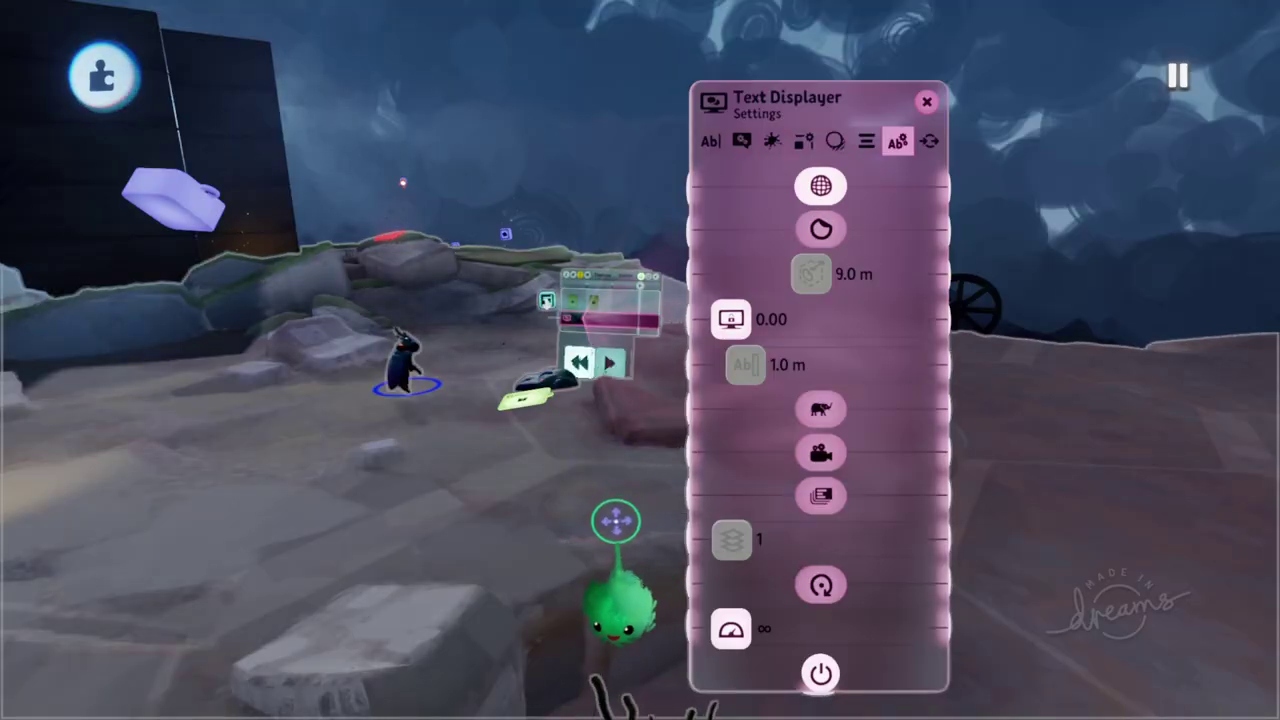
key(Up)
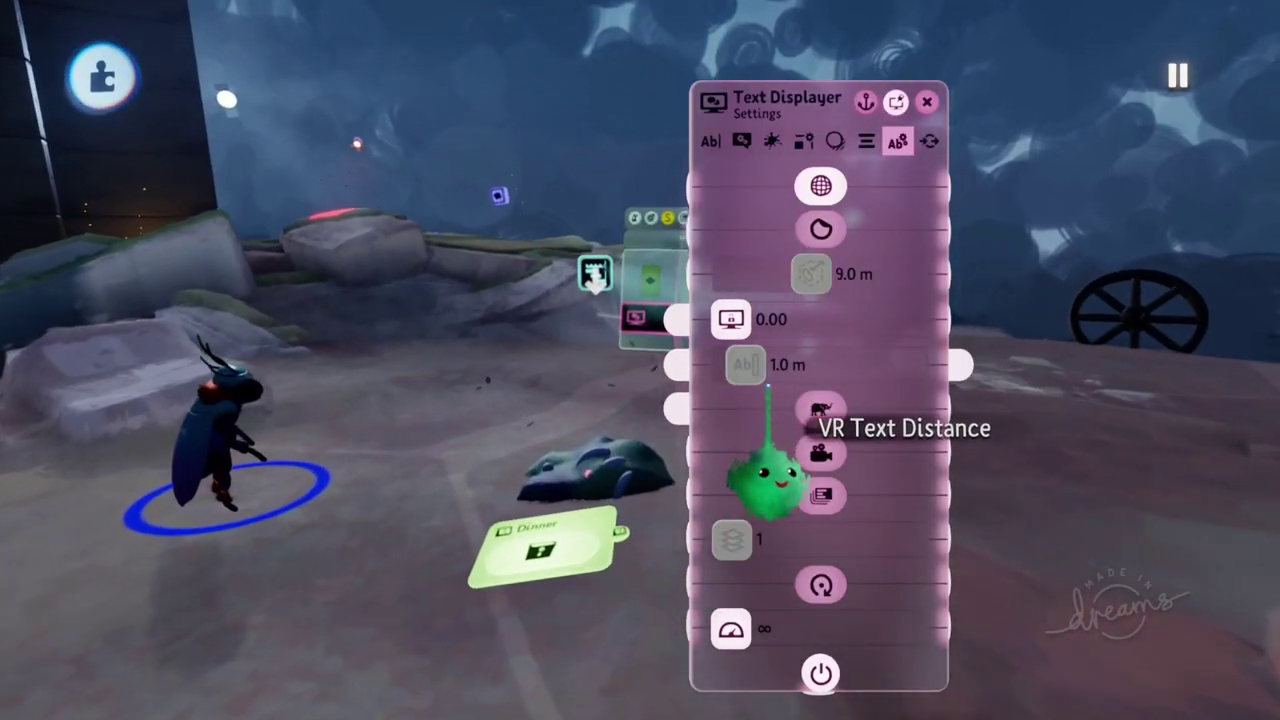
drag(766, 380, 1036, 381)
key(Down)
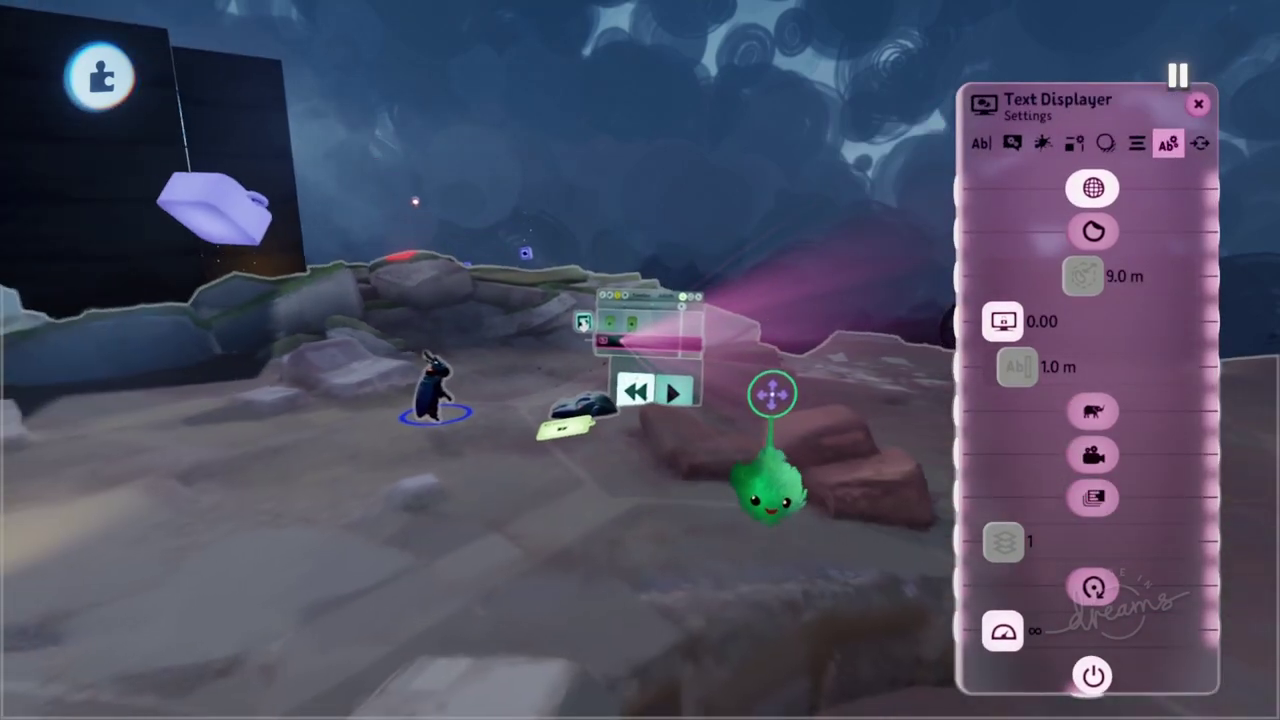
Step: Test the arrow's Minimum In Scene Size at 0.36 from near and far, and reduce it to 0.06
key(Up)
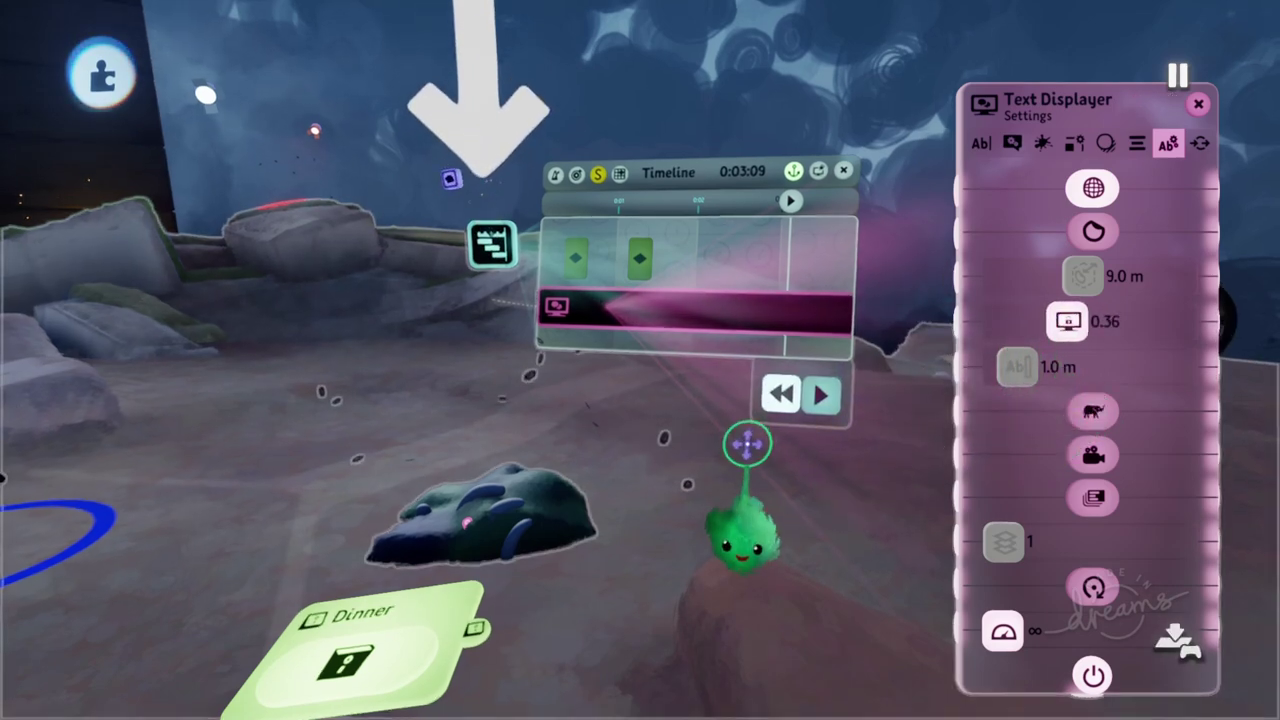
key(Down)
key(Down)
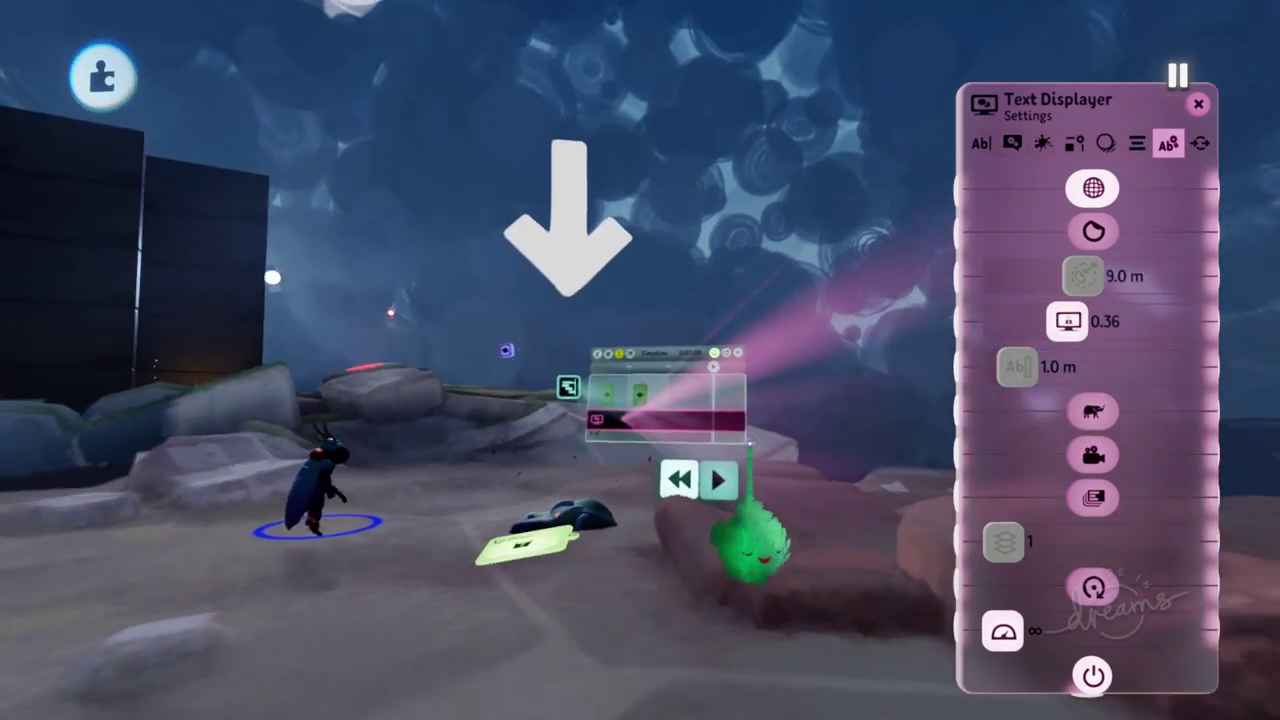
key(Down)
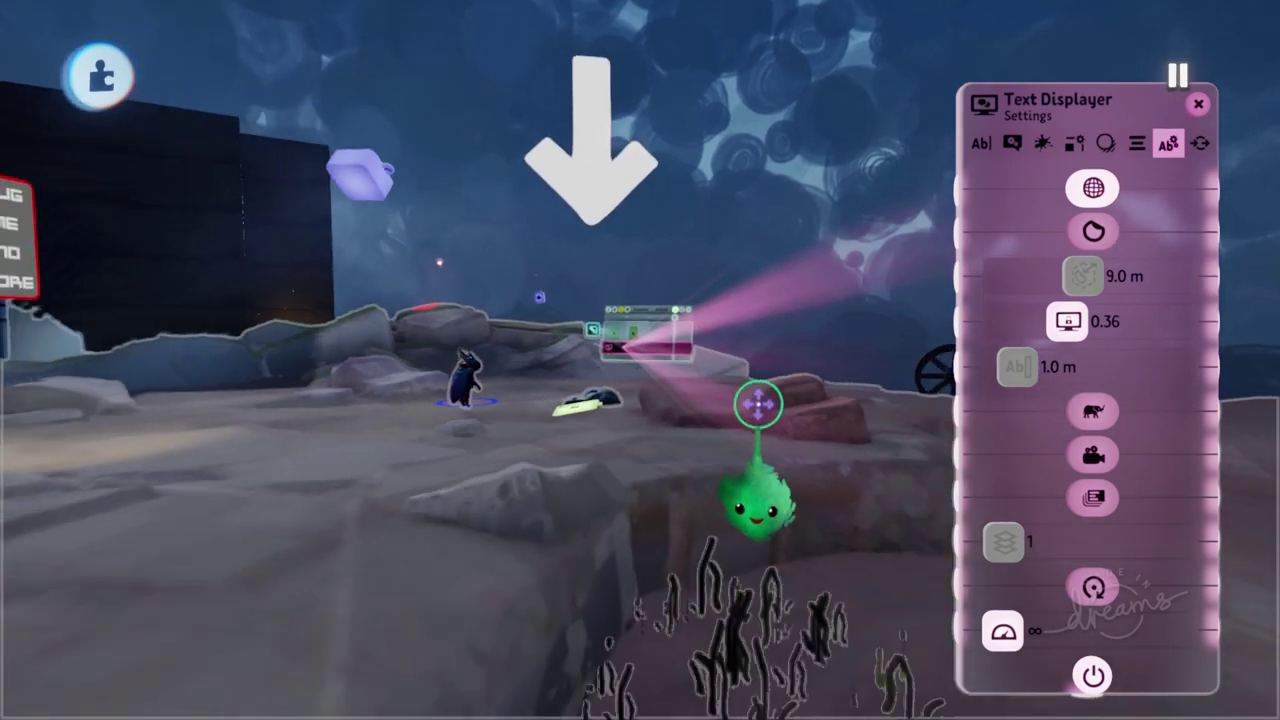
key(Down)
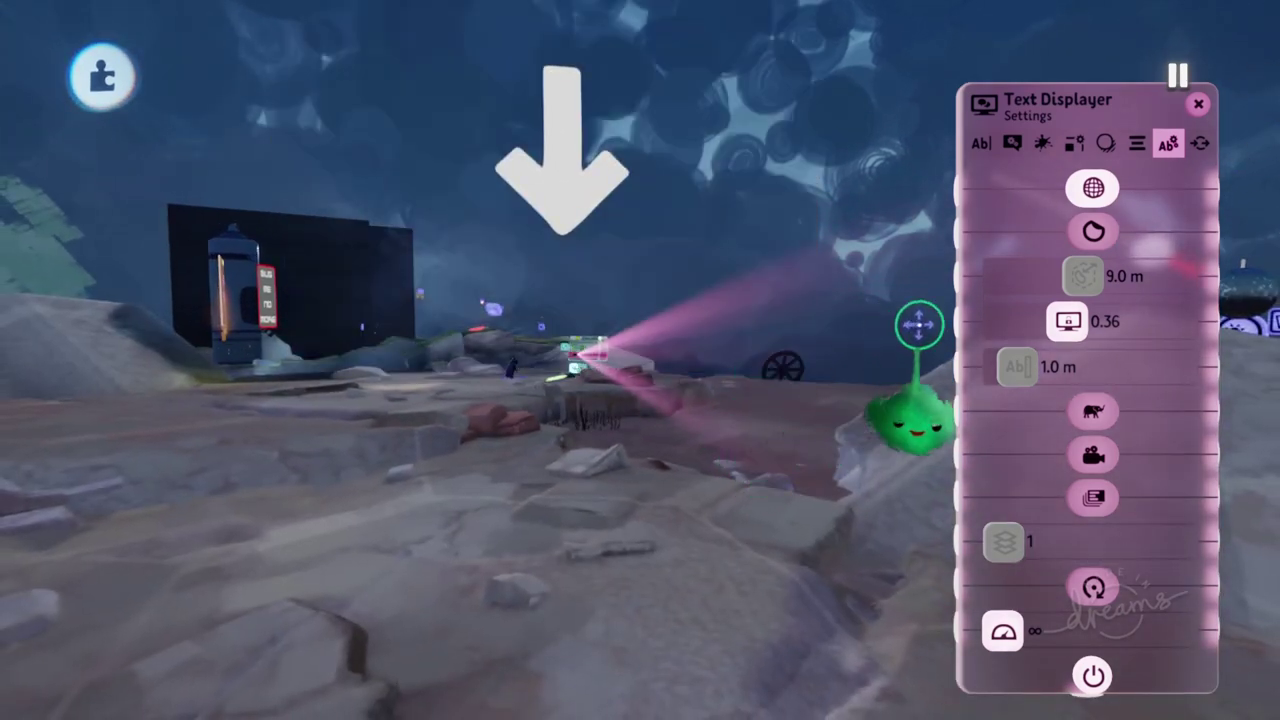
drag(993, 362, 866, 300)
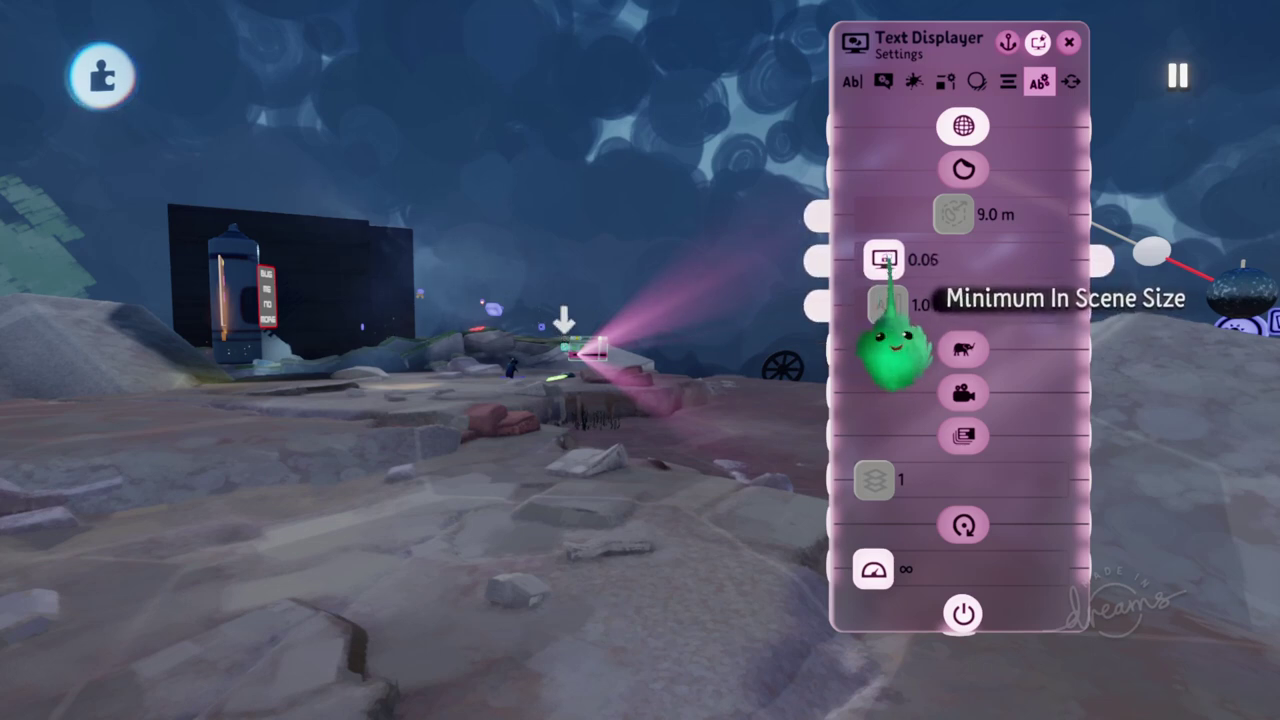
key(Escape)
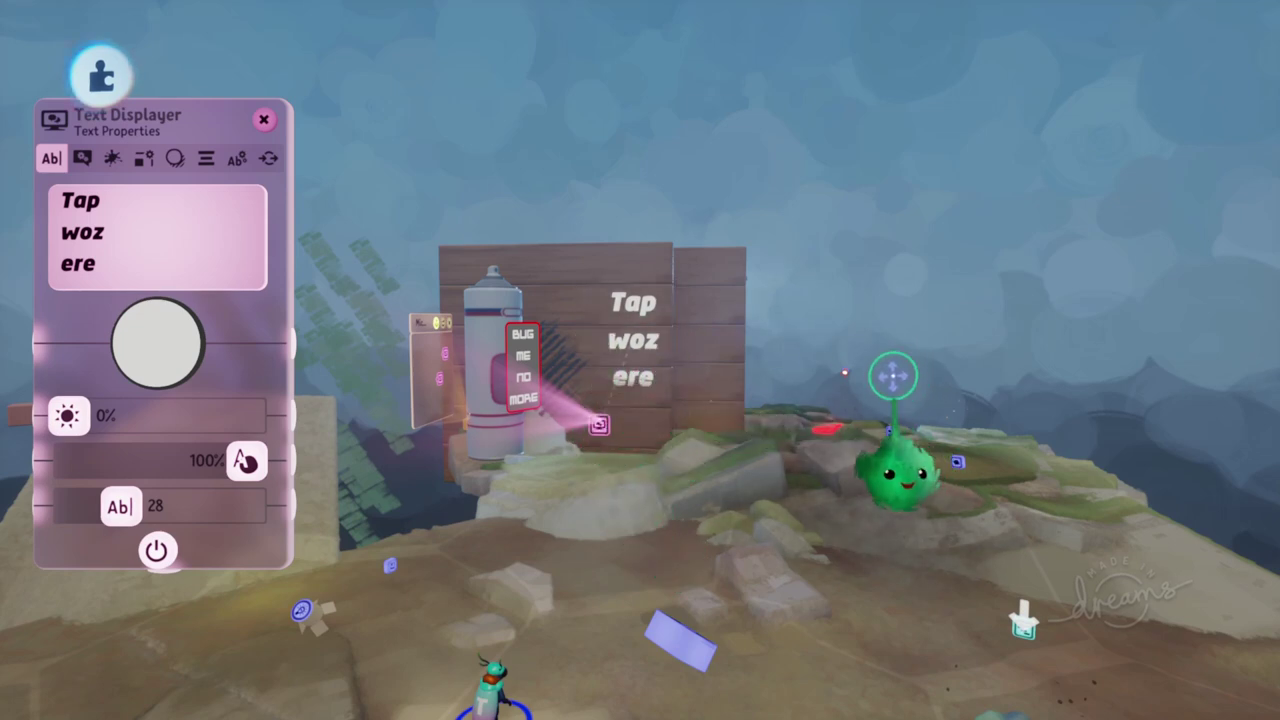
Step: Inspect the settings of the "Tap woz ere" text displayer and compare the wall text from far away and close up
middle_drag(889, 362, 822, 408)
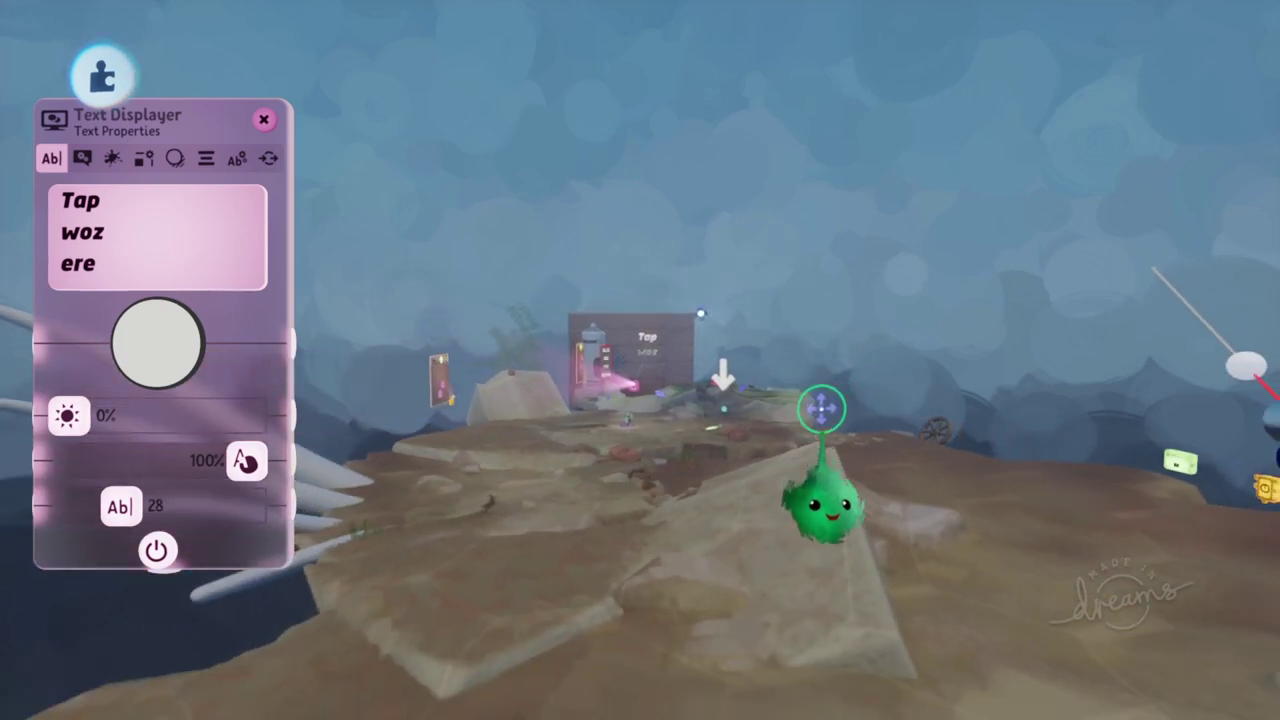
click(237, 158)
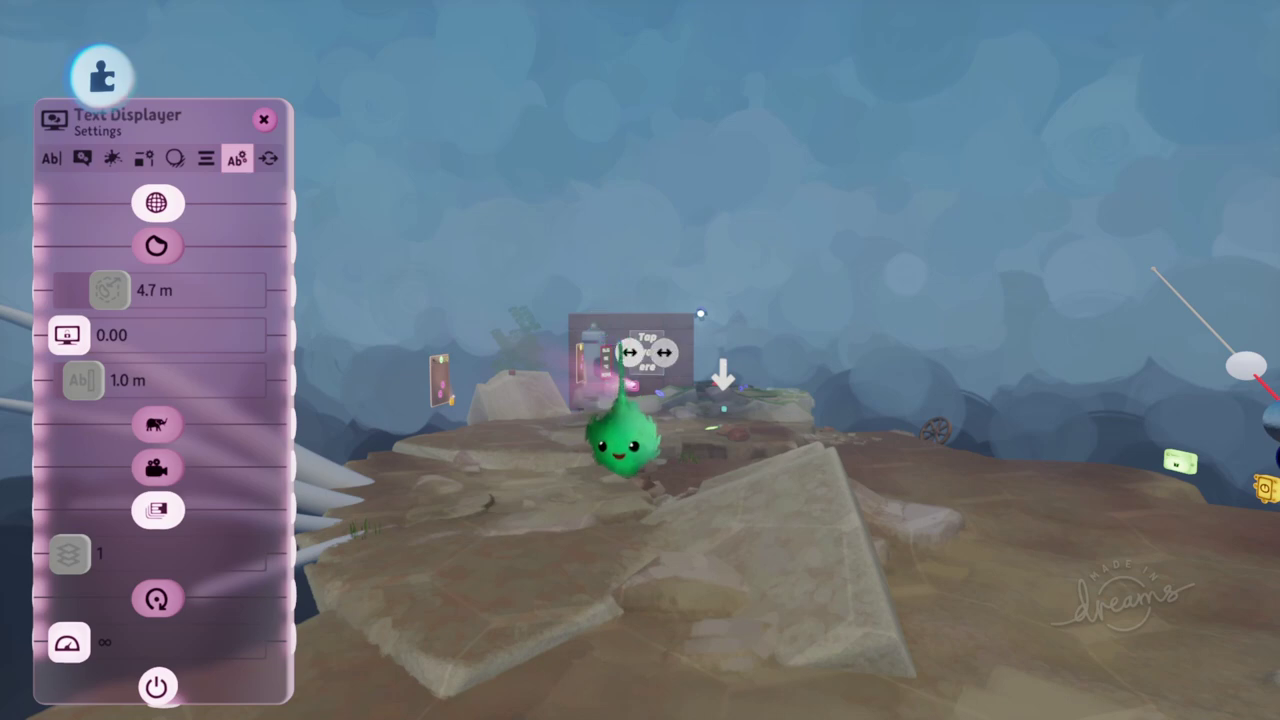
scroll(700, 314, up, 10)
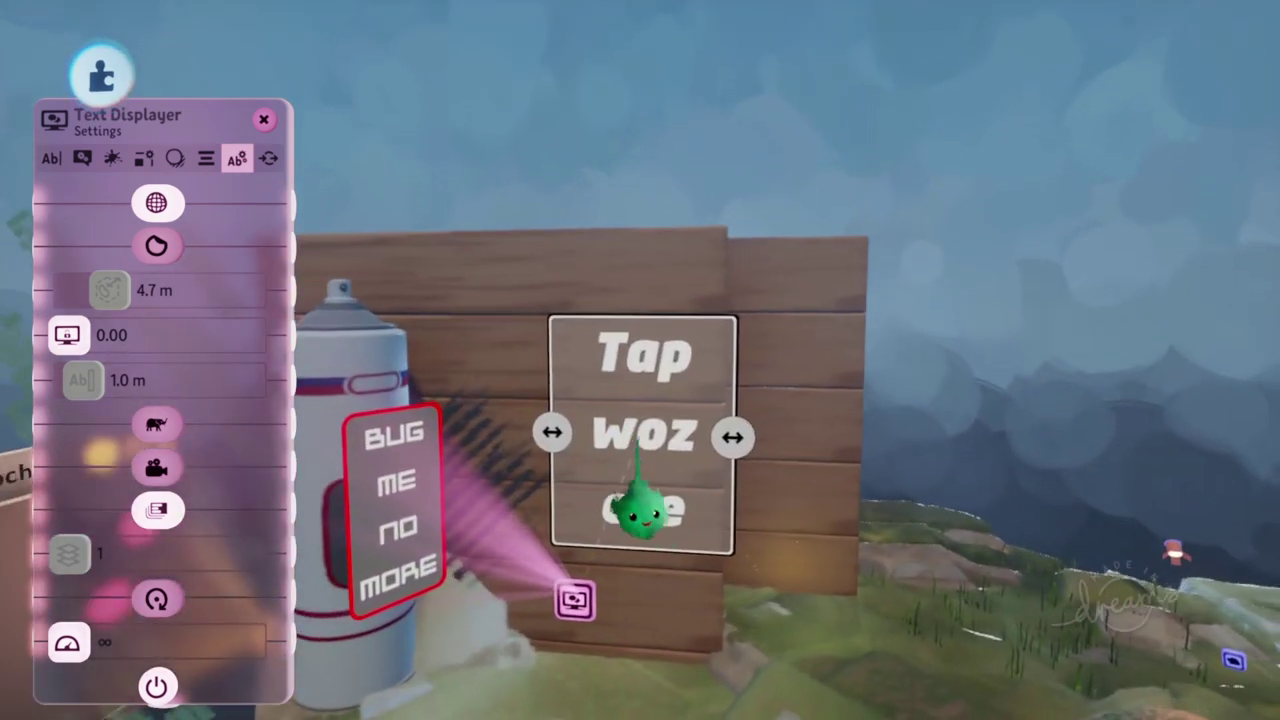
Step: Adjust the text colour of the left-arrow text displayer on the wooden signpost
middle_drag(637, 443, 601, 565)
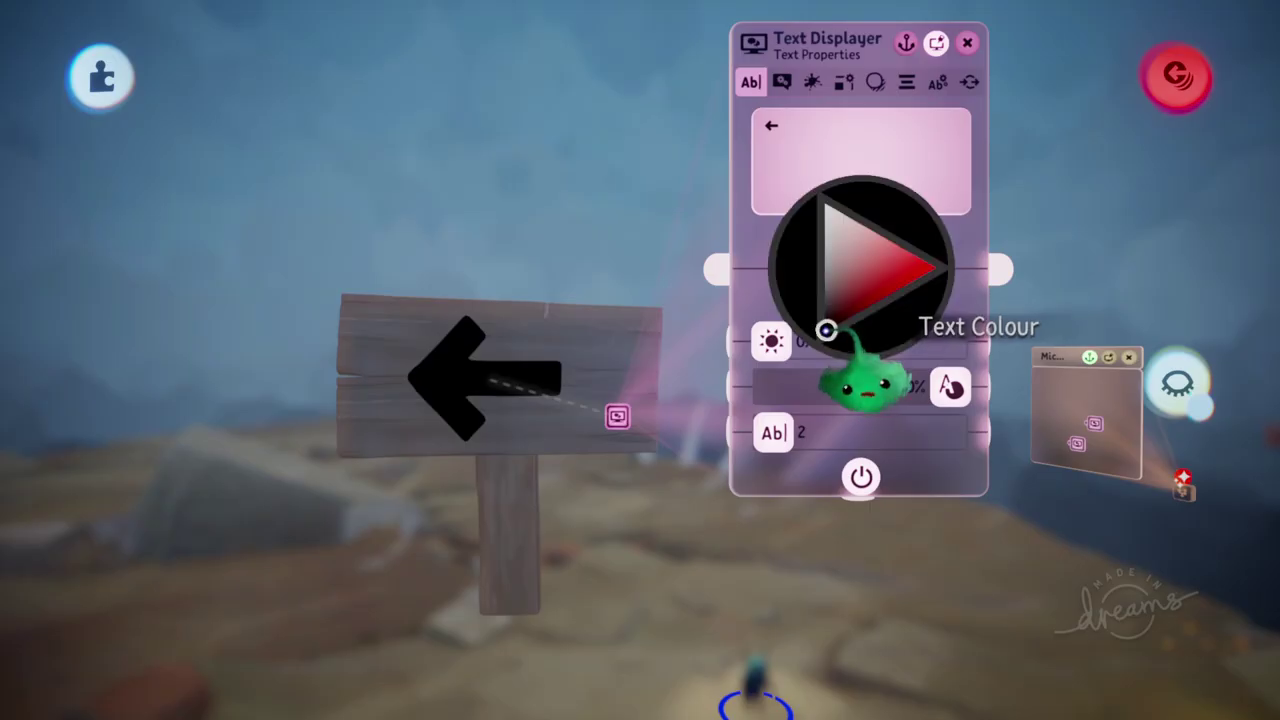
drag(871, 366, 950, 350)
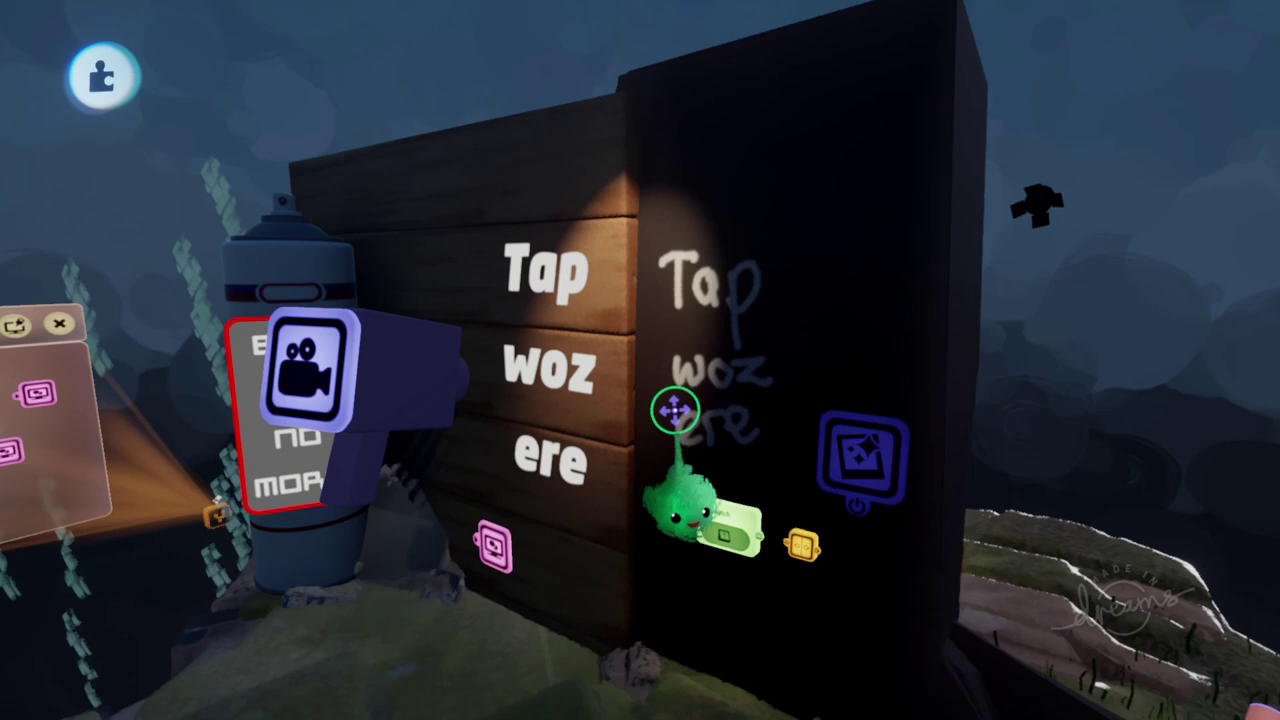
Step: Look through the camera gadget at the text displayer and the hand-painted "Tap woz ere" on the dark wall
scroll(675, 408, up, 3)
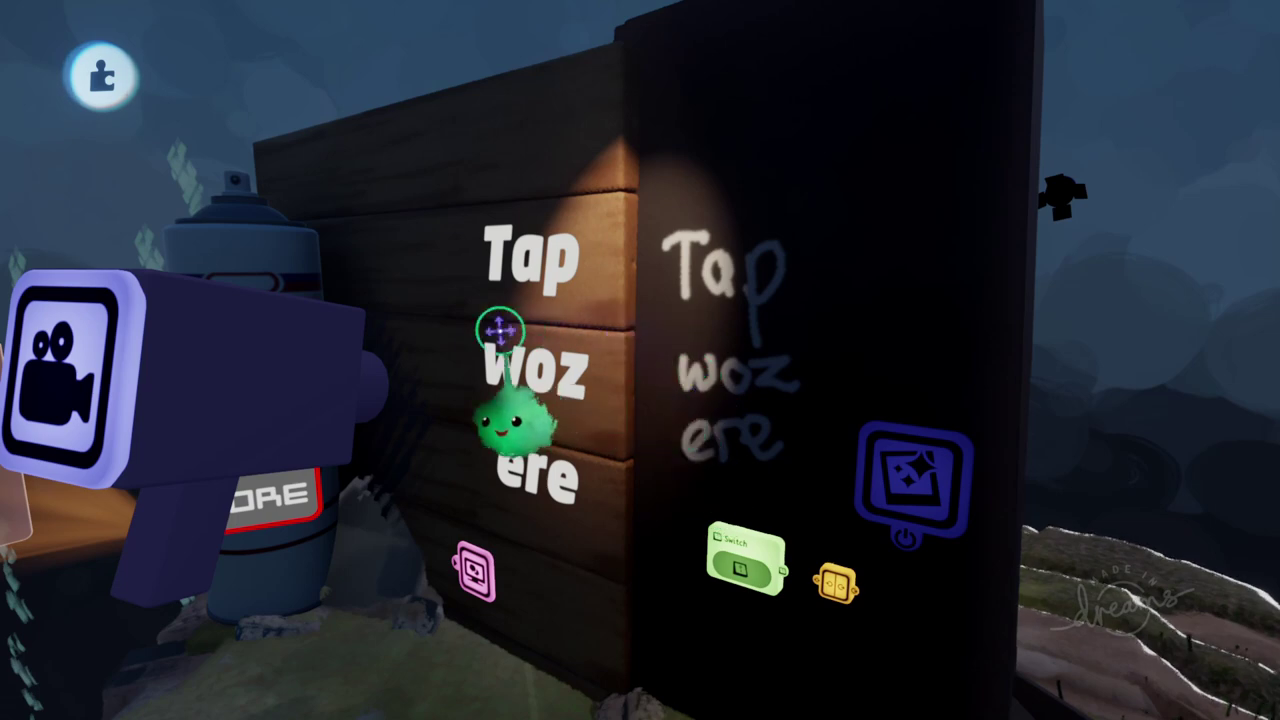
click(252, 388)
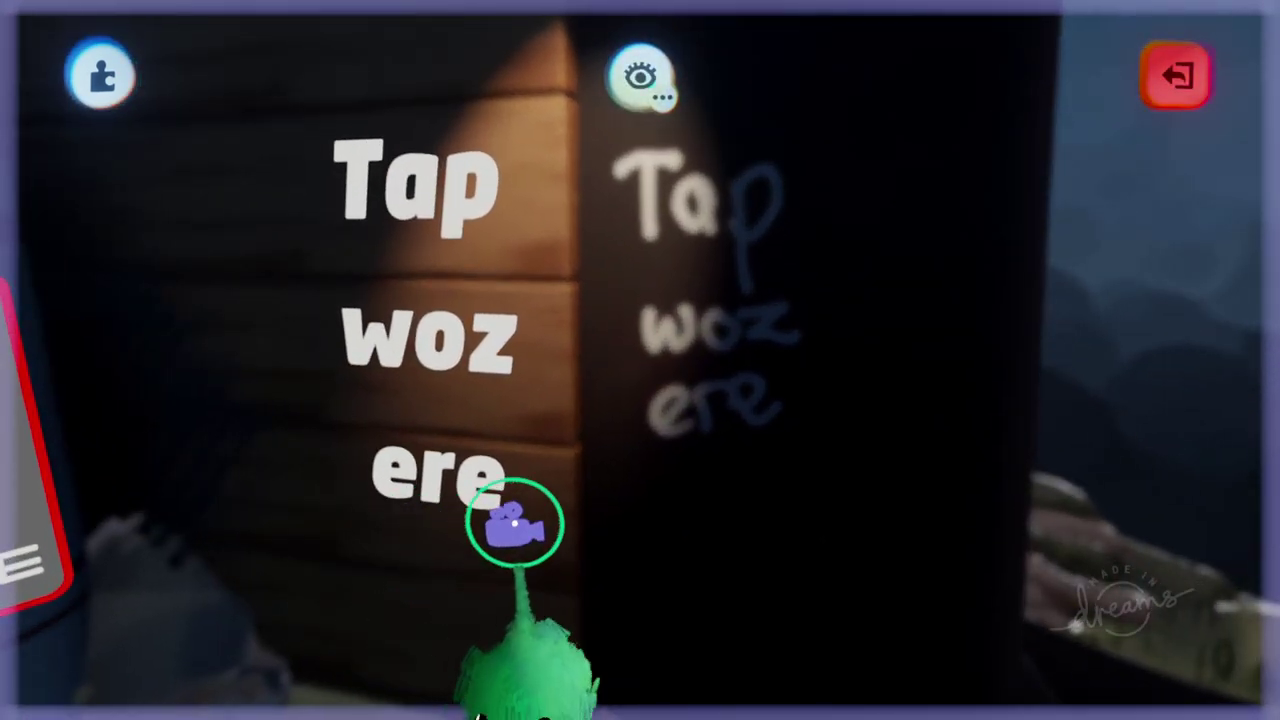
key(Escape)
Step: Toggle the Switch for the Grade & Effects gadget on and off to compare its effect on both wall texts
middle_drag(588, 448, 612, 498)
click(695, 549)
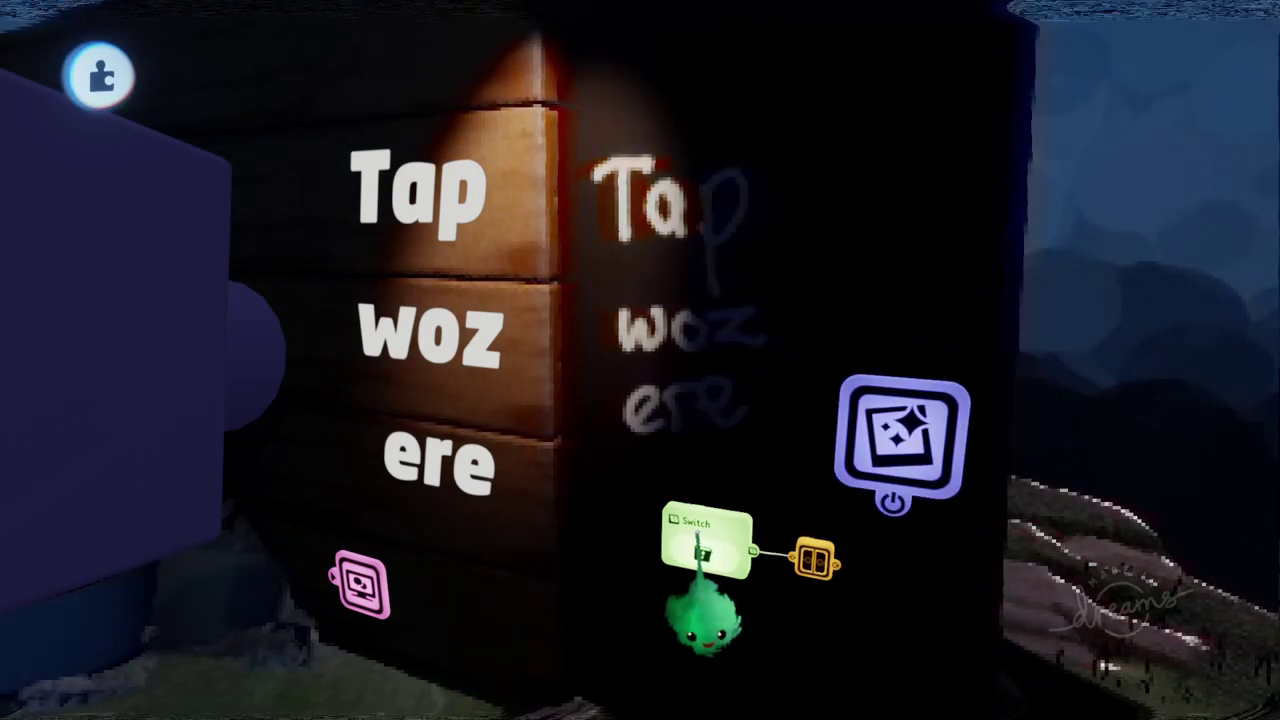
click(697, 550)
middle_drag(686, 548, 666, 527)
click(680, 535)
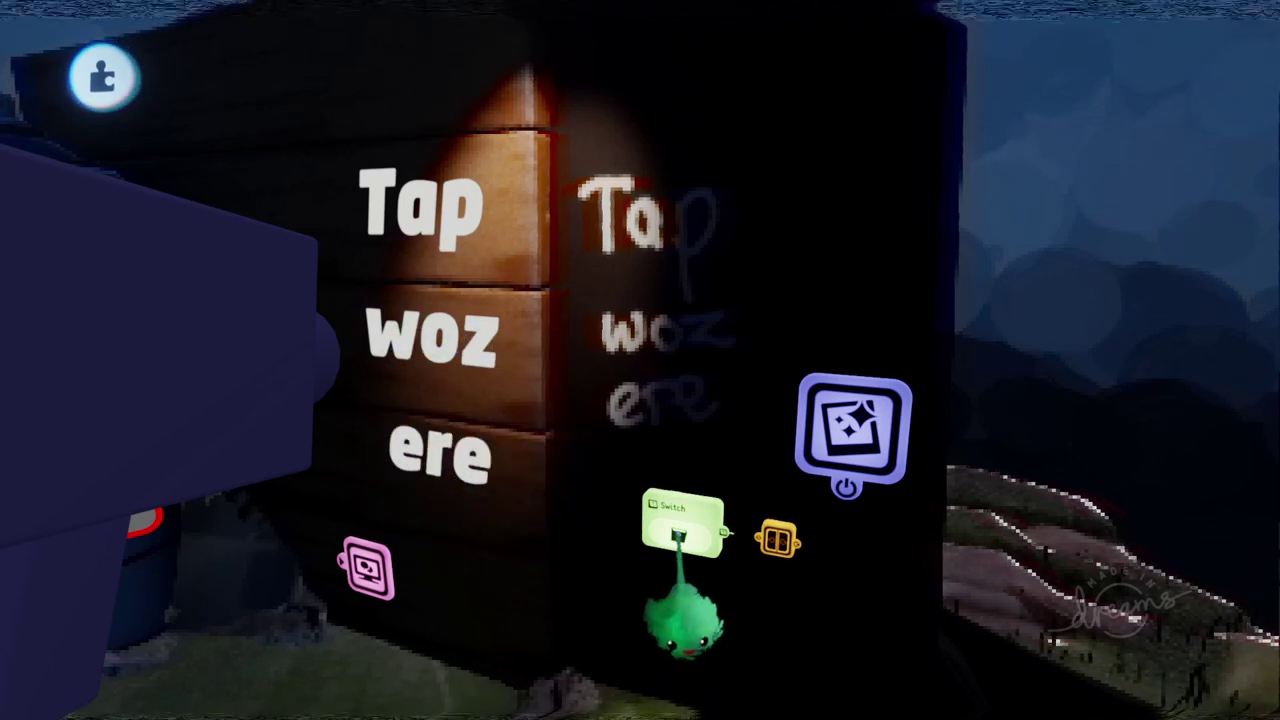
click(680, 536)
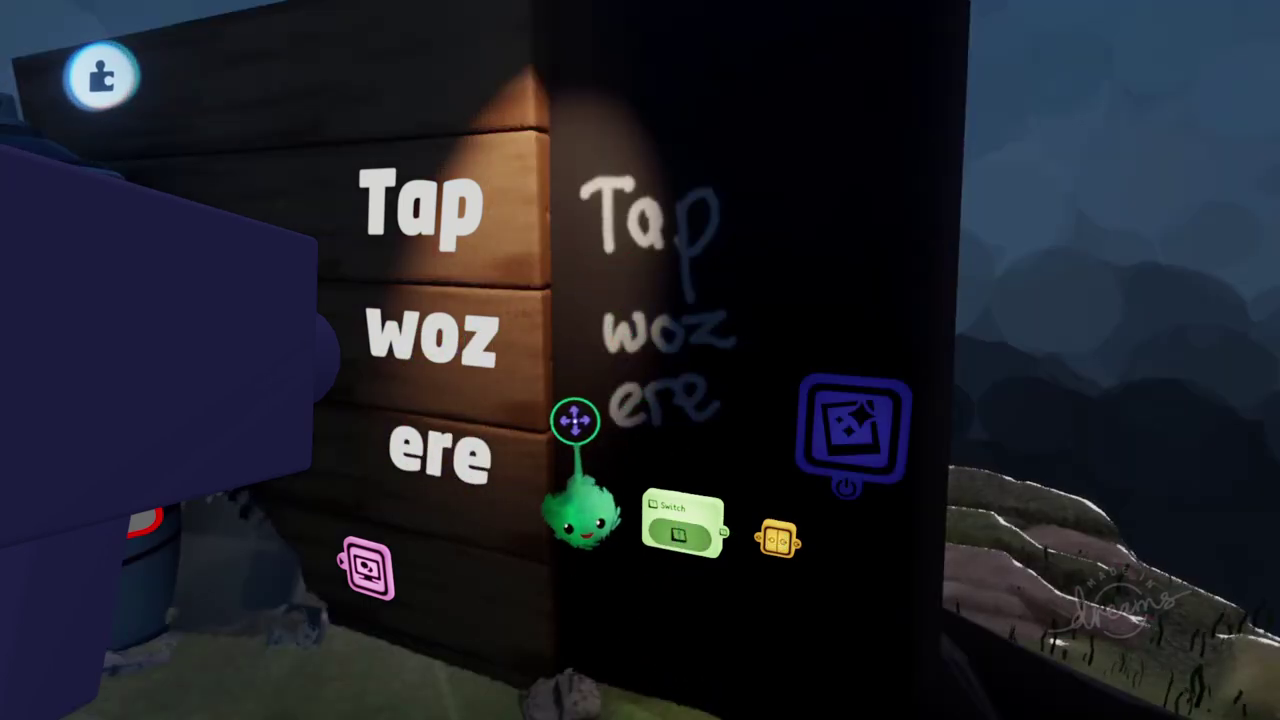
Step: Turn on Sticker Mode for the "Tap woz ere" text displayer on the wooden wall
click(572, 420)
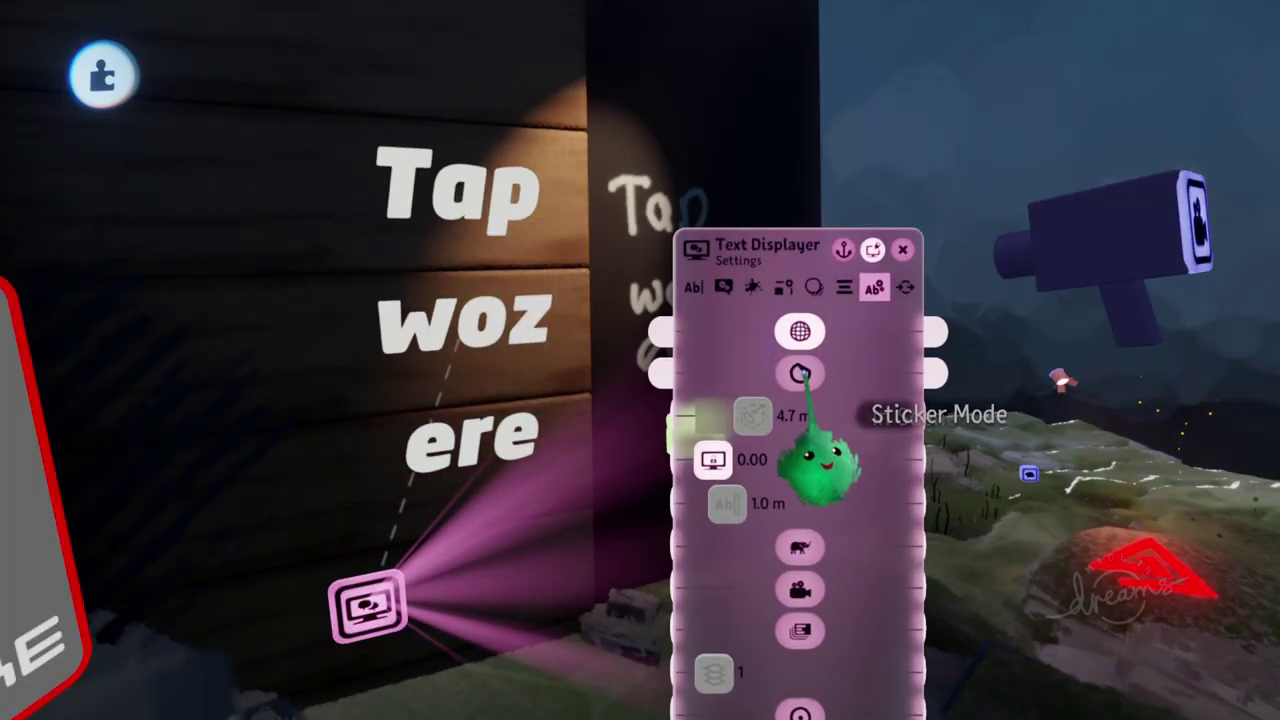
click(800, 374)
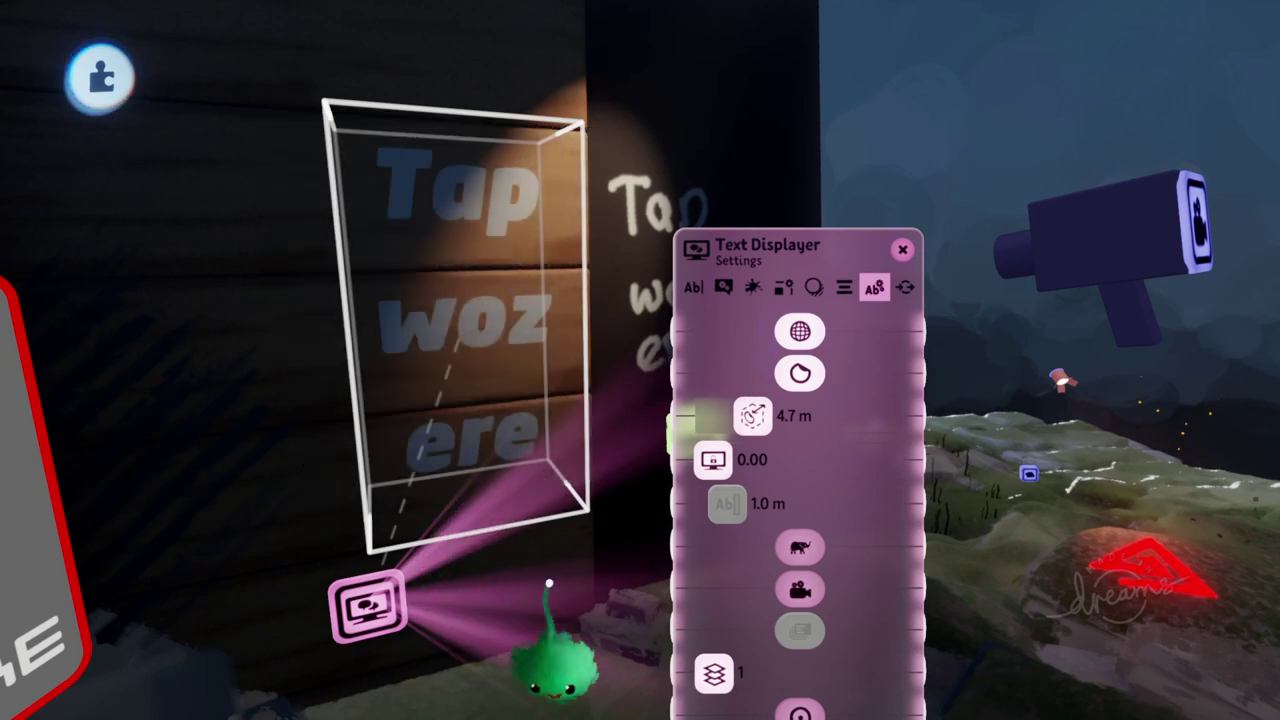
key(Escape)
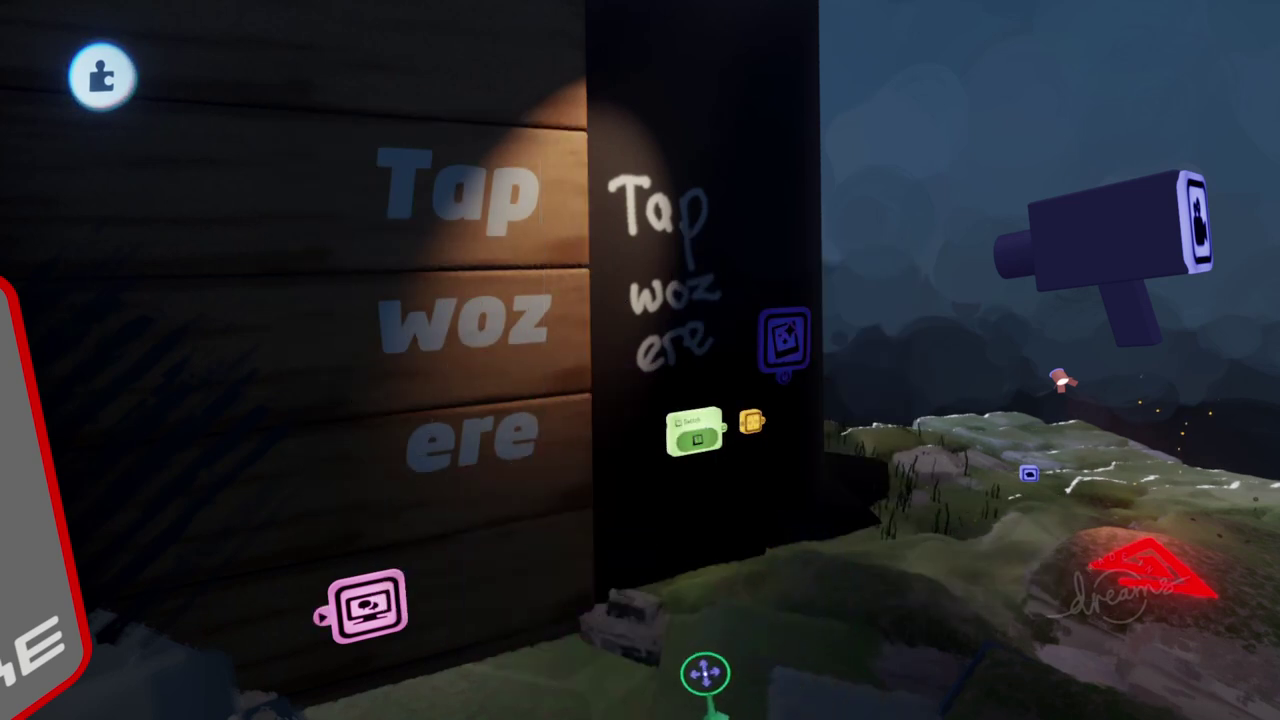
Step: View the sticker text beside the hand-painted text through the camera gadget
middle_drag(716, 608, 711, 582)
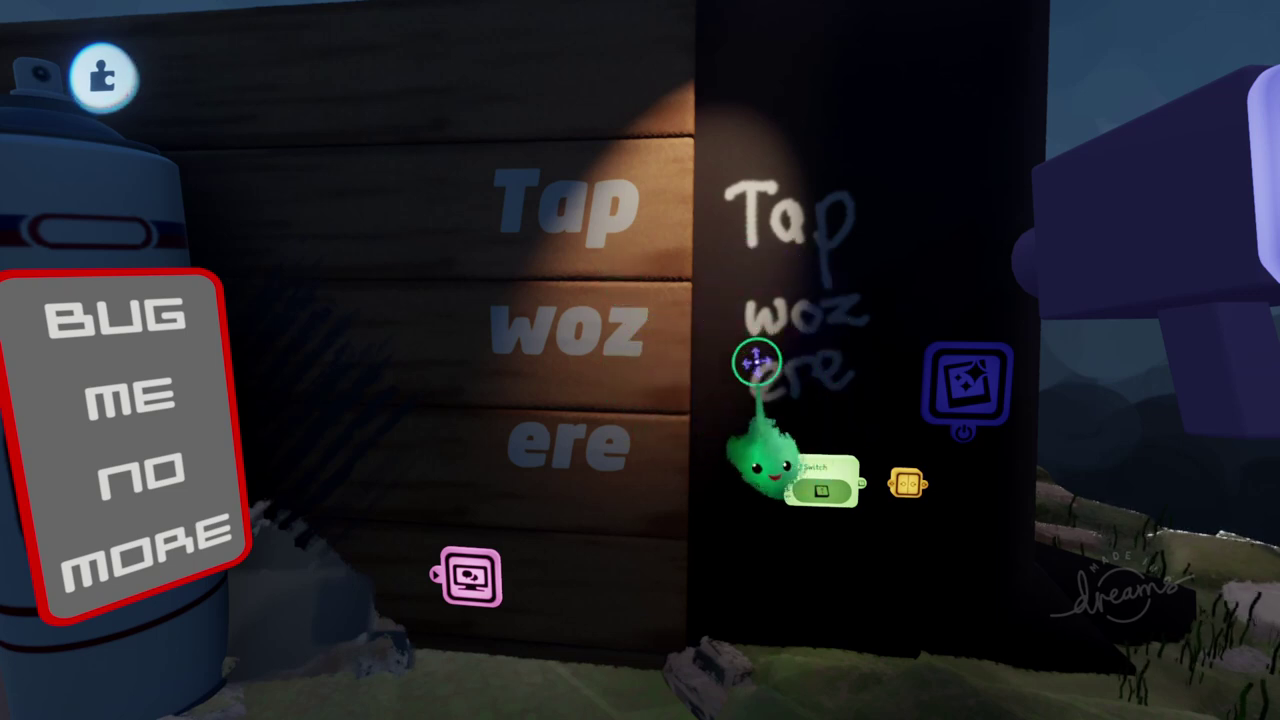
click(1181, 183)
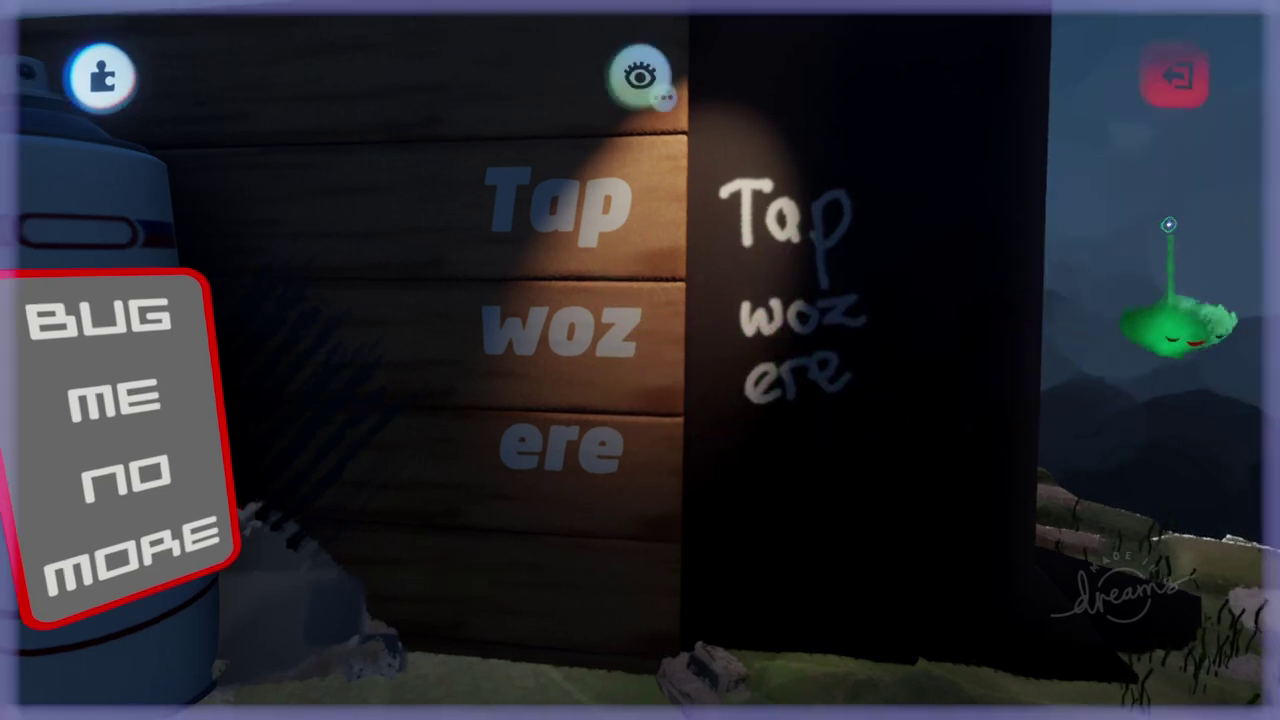
key(Escape)
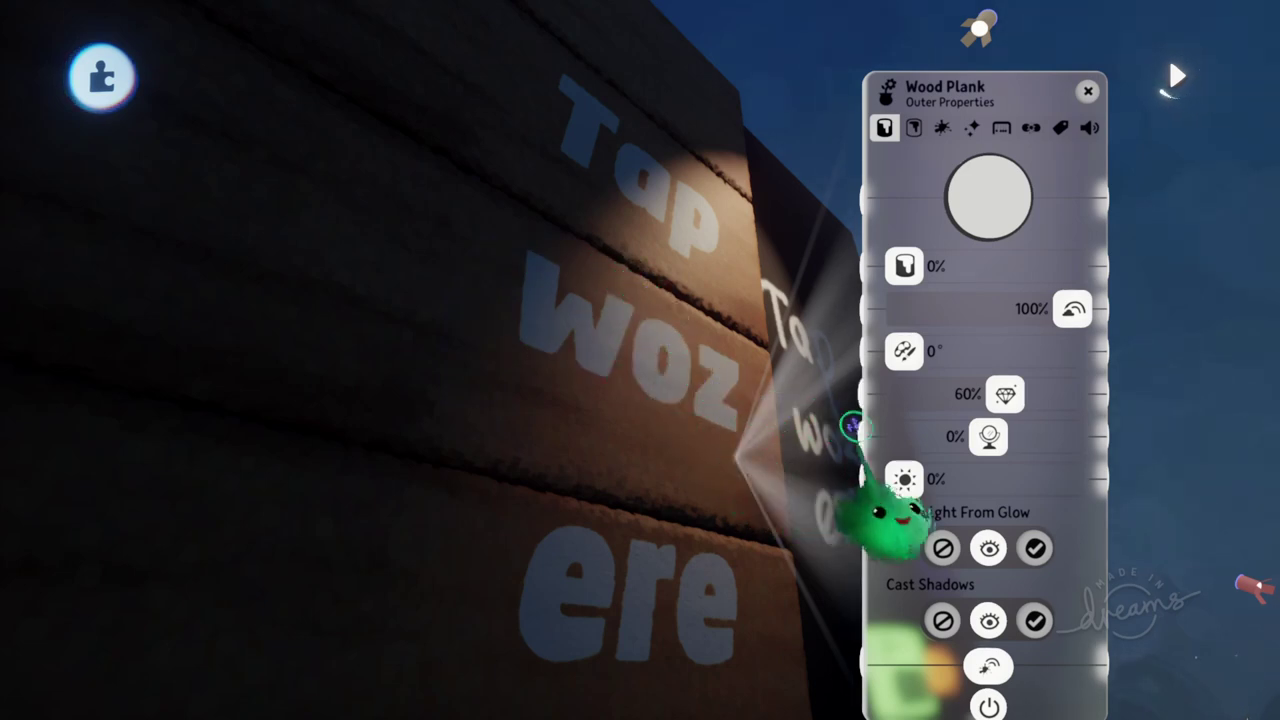
Step: Adjust the Wood Plank's Shinyness/Roughness and surface finish, and raise its Evaporate effect
drag(989, 436, 952, 436)
drag(1005, 394, 950, 394)
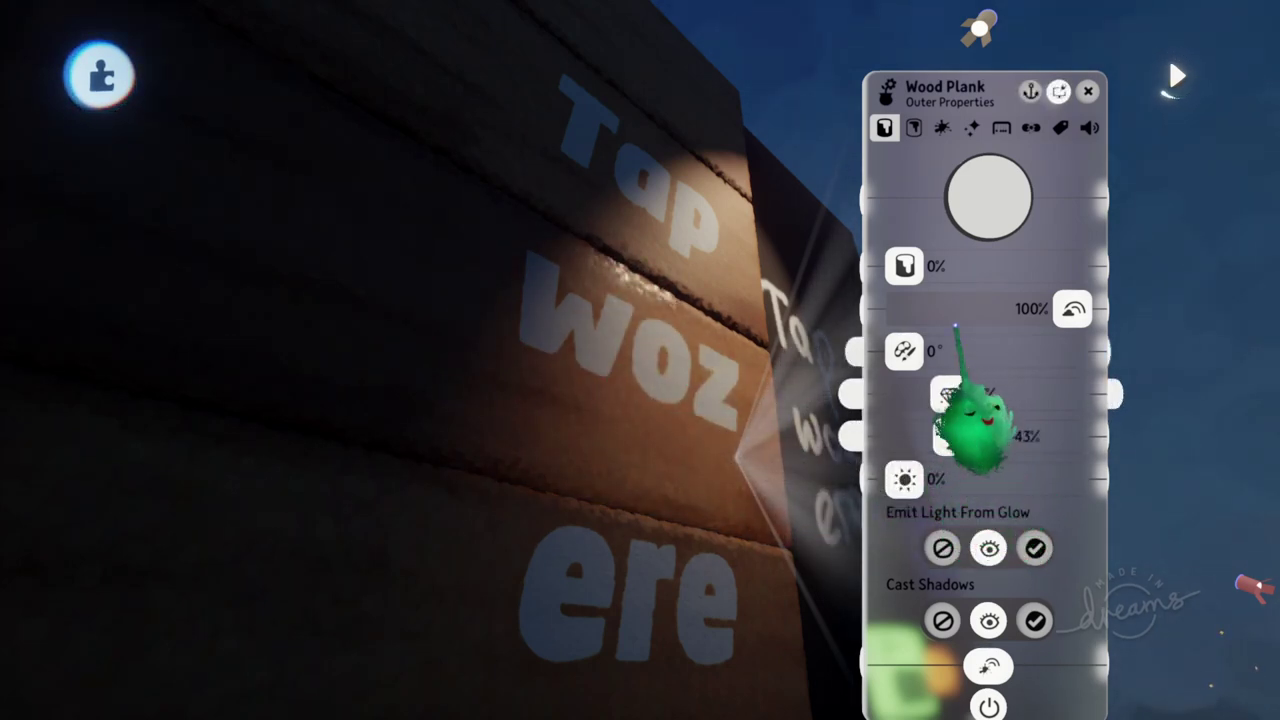
click(971, 127)
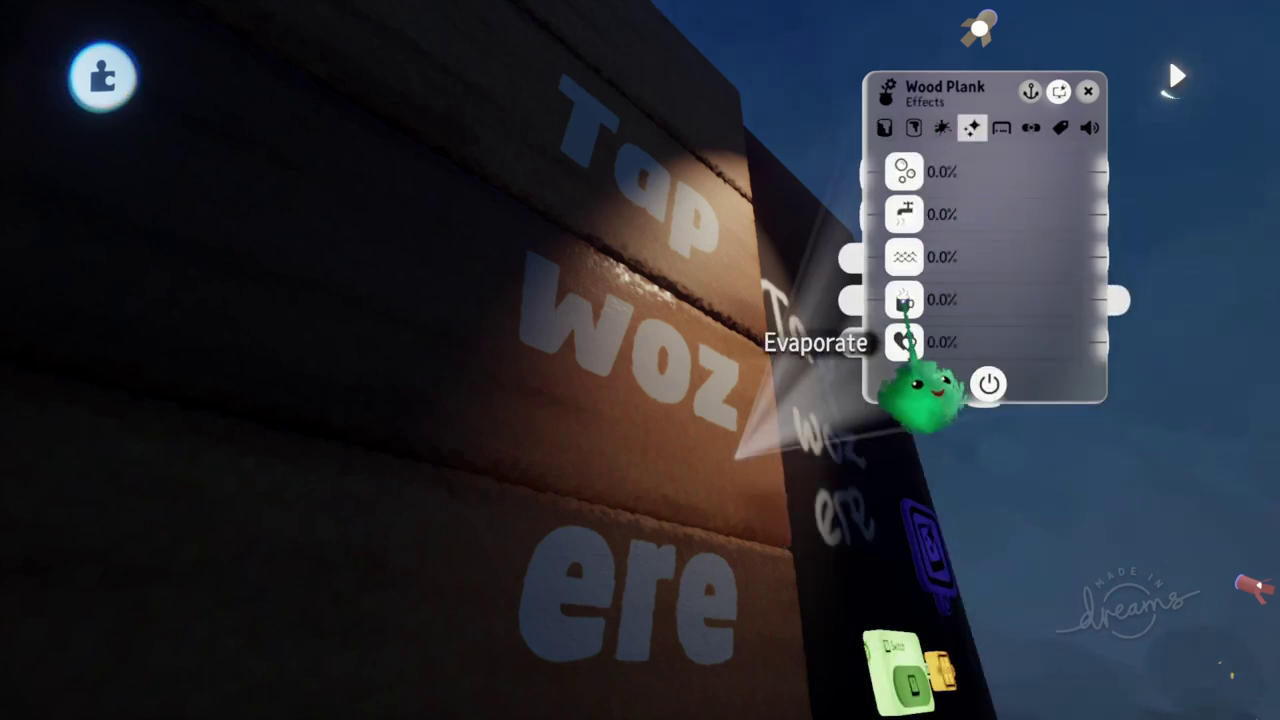
drag(905, 299, 978, 302)
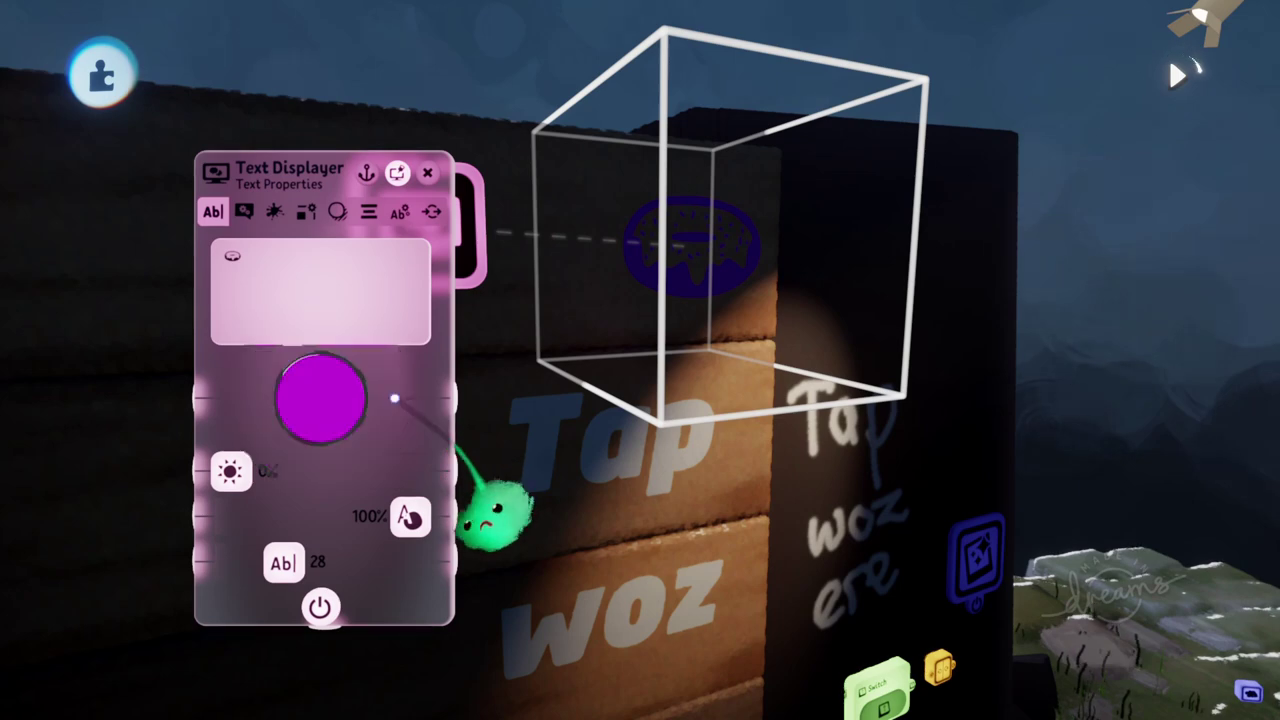
Step: Set the glow of the purple doughnut text sticker above "Tap" to 13%
drag(230, 471, 280, 515)
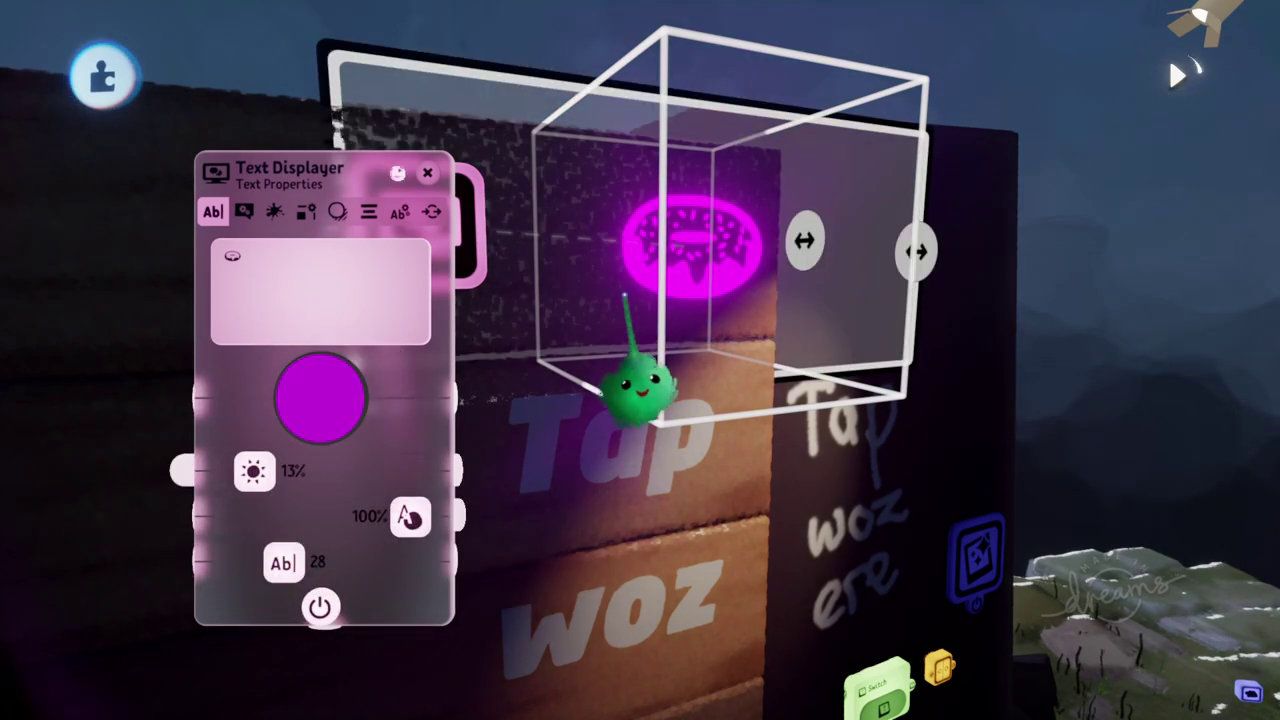
drag(705, 322, 651, 305)
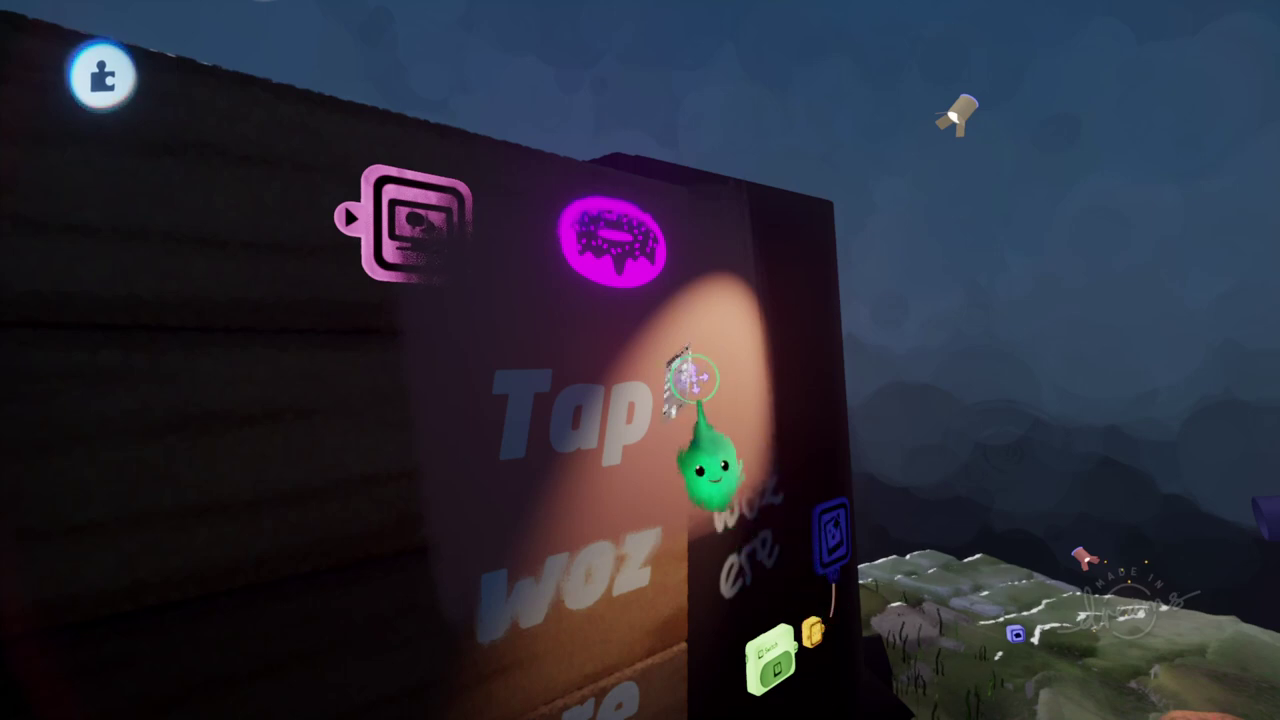
Step: Tint the painting over the wall blue with a Tint Amount of 200%, and adjust its fleck properties
click(695, 378)
mouse_move(509, 389)
mouse_down()
mouse_move(594, 349)
mouse_move(977, 391)
mouse_up()
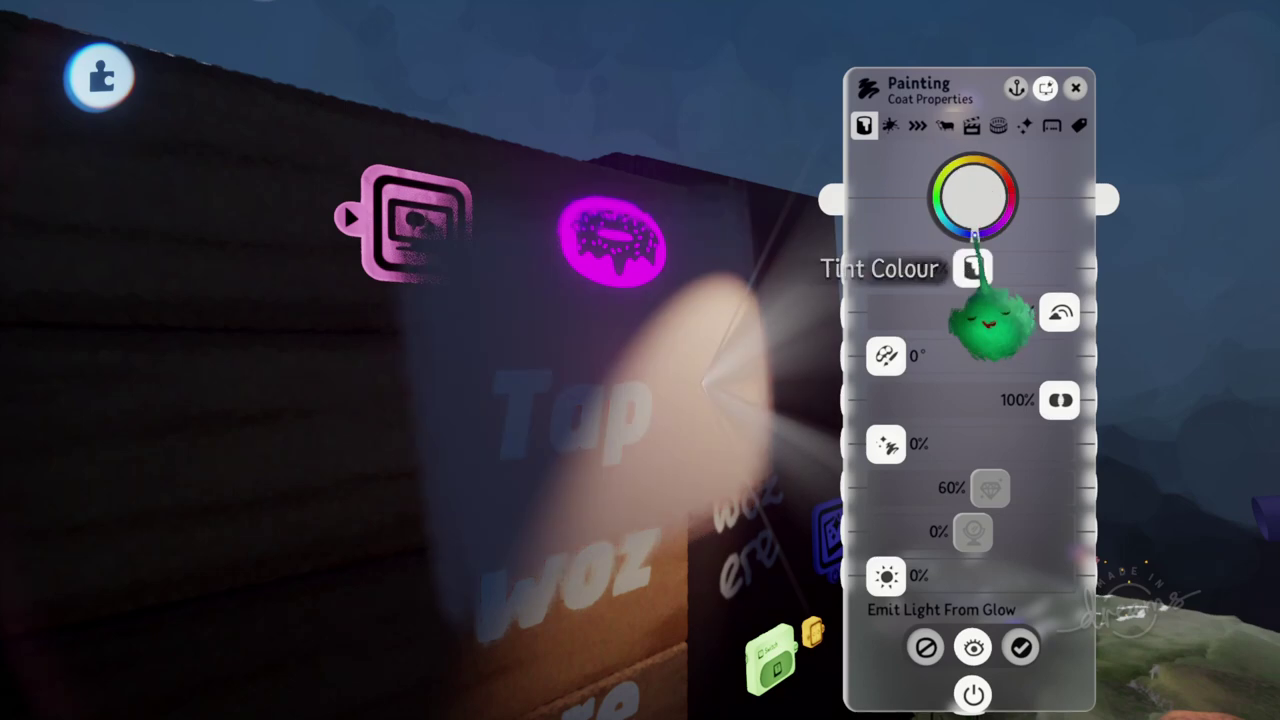
click(975, 200)
click(1063, 232)
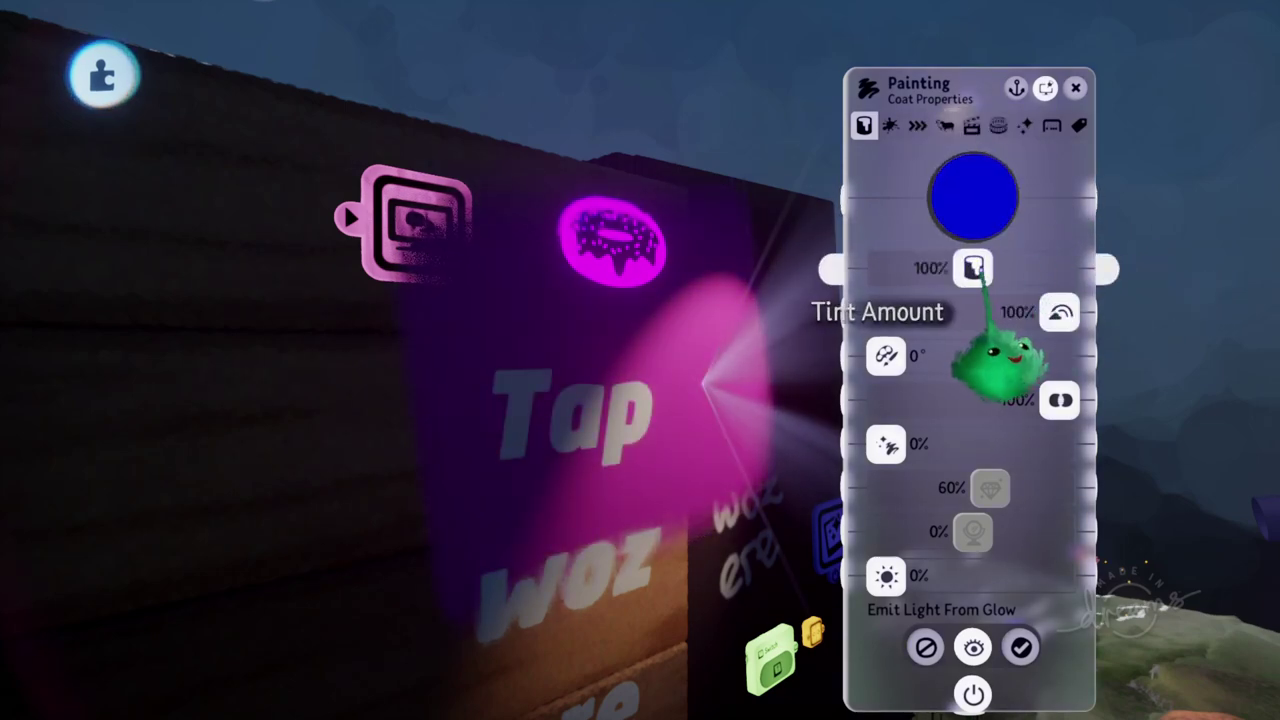
drag(973, 268, 1149, 343)
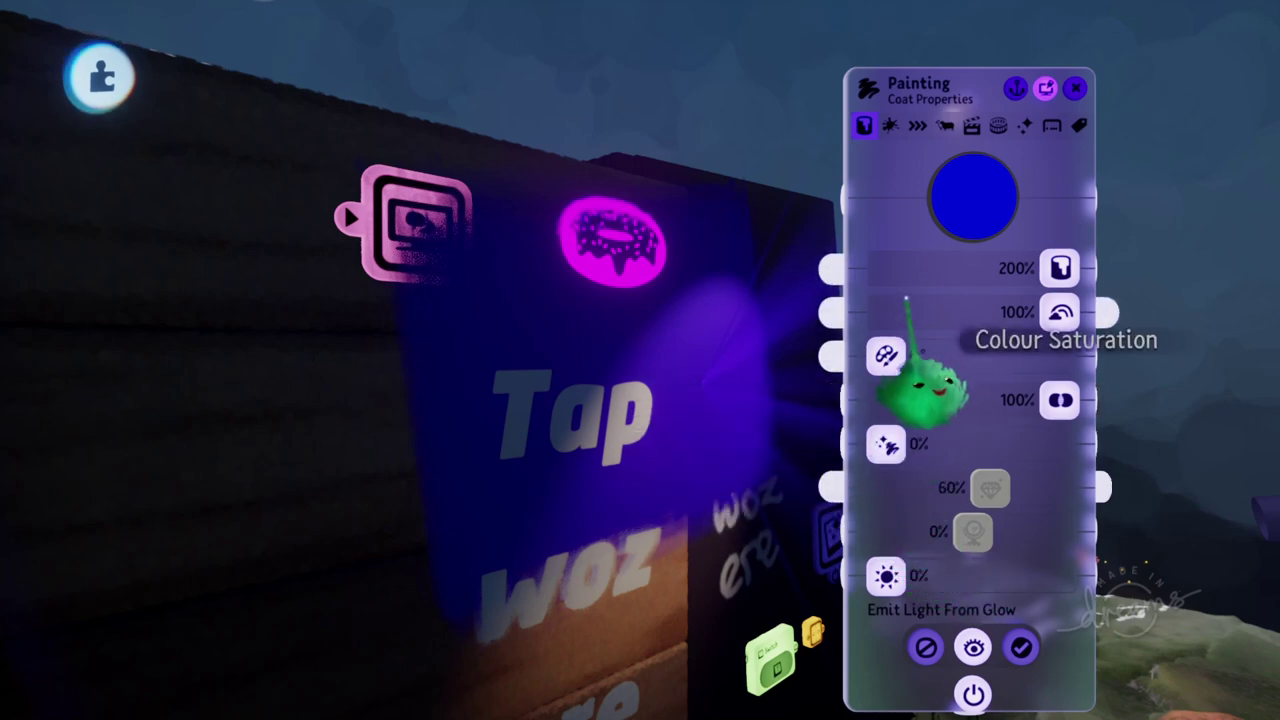
click(890, 125)
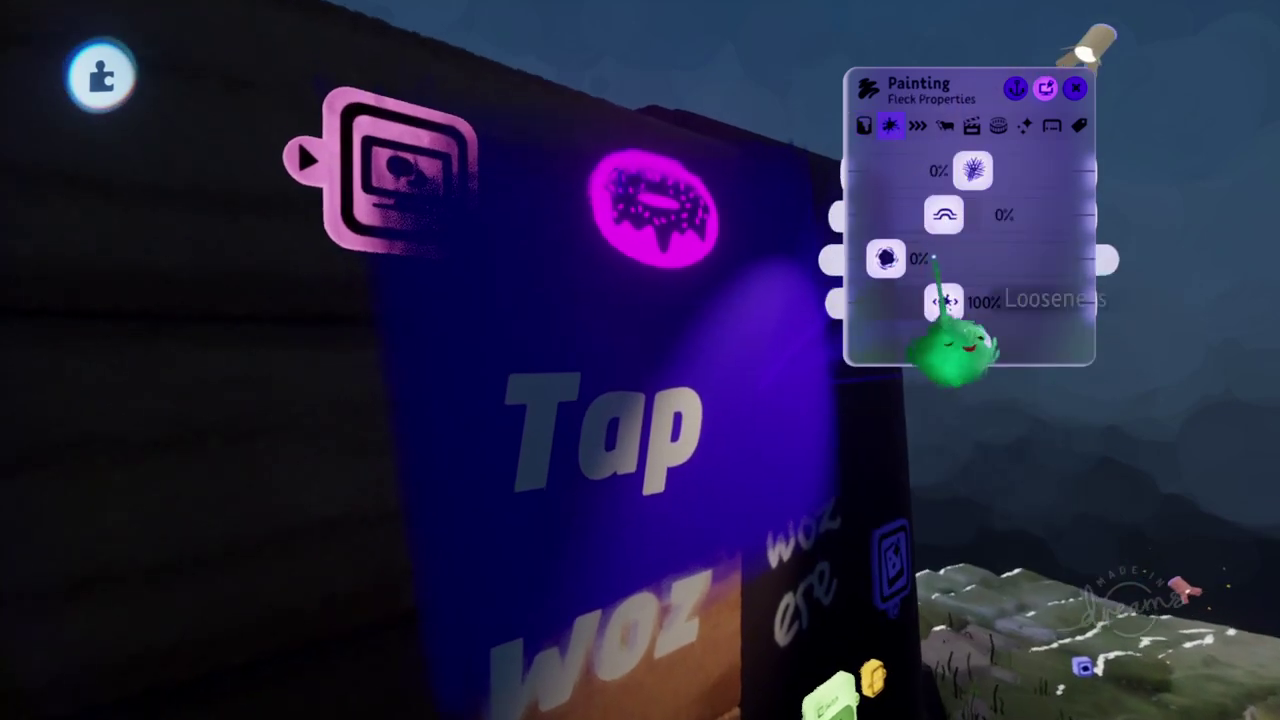
drag(944, 215, 1041, 215)
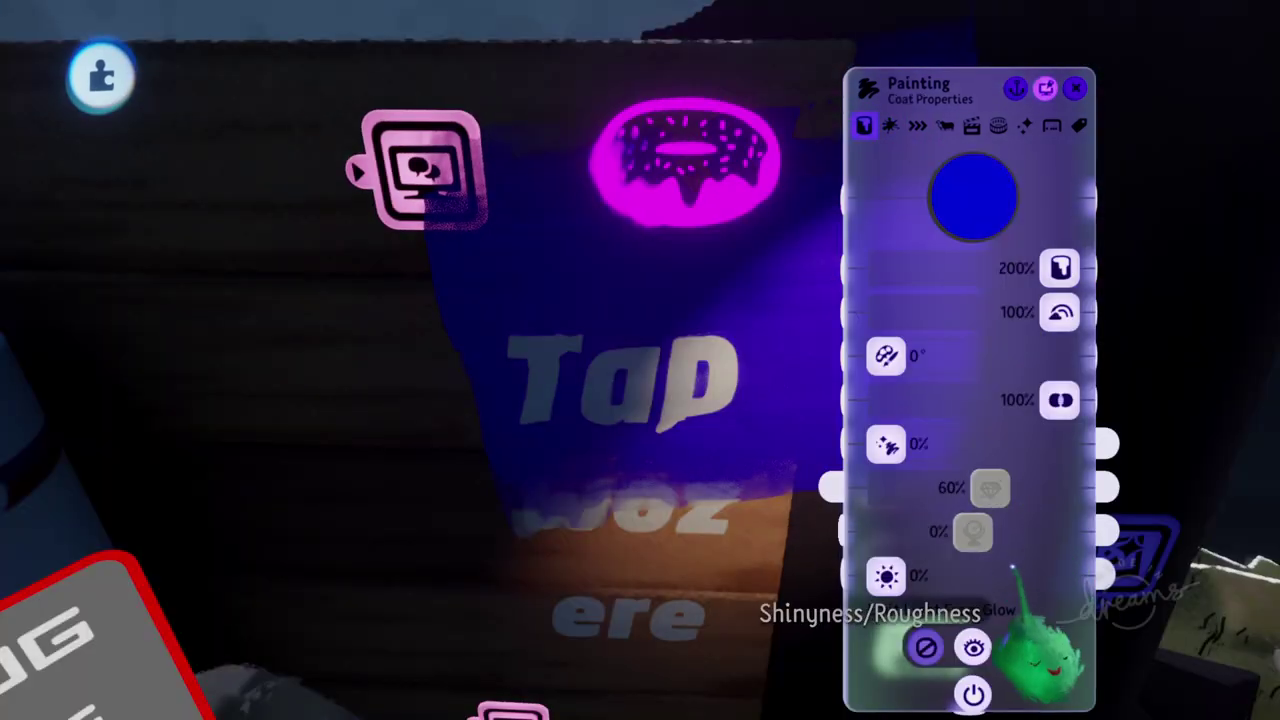
Step: Set the blue painting's opacity to 0% and close its properties
drag(1060, 400, 982, 401)
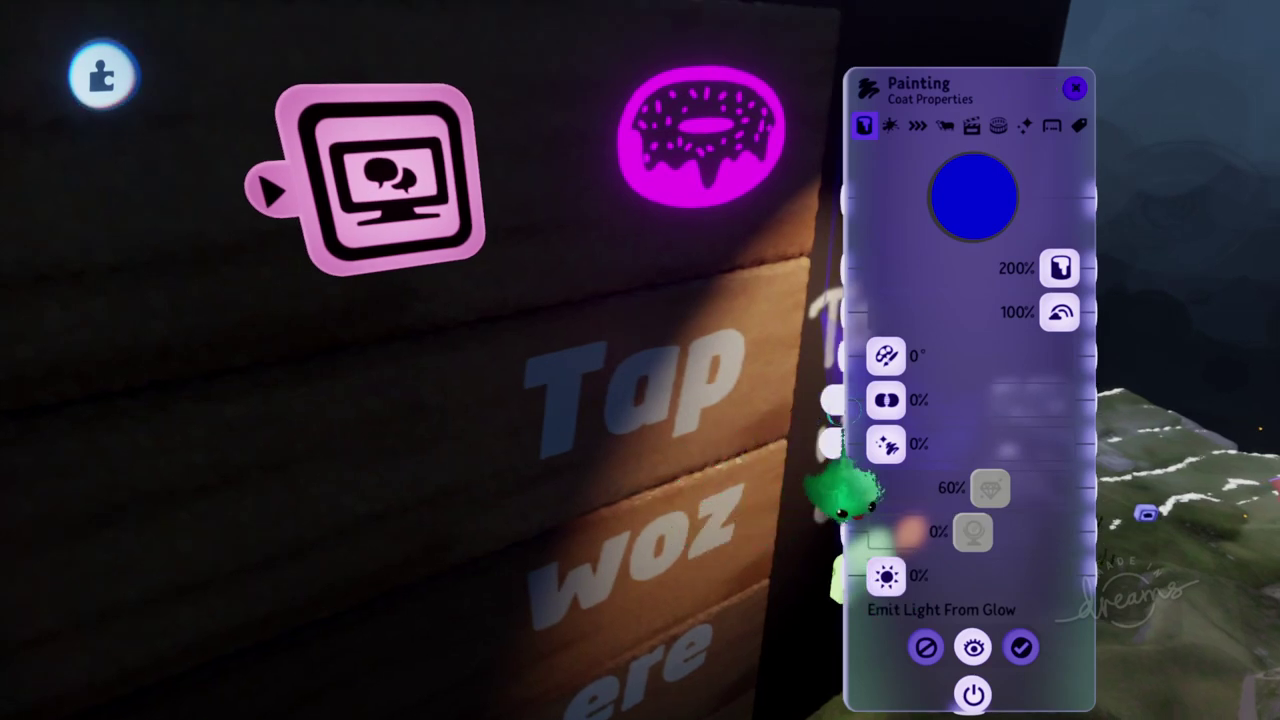
mouse_move(886, 401)
mouse_down()
mouse_move(1066, 400)
mouse_move(886, 400)
mouse_up()
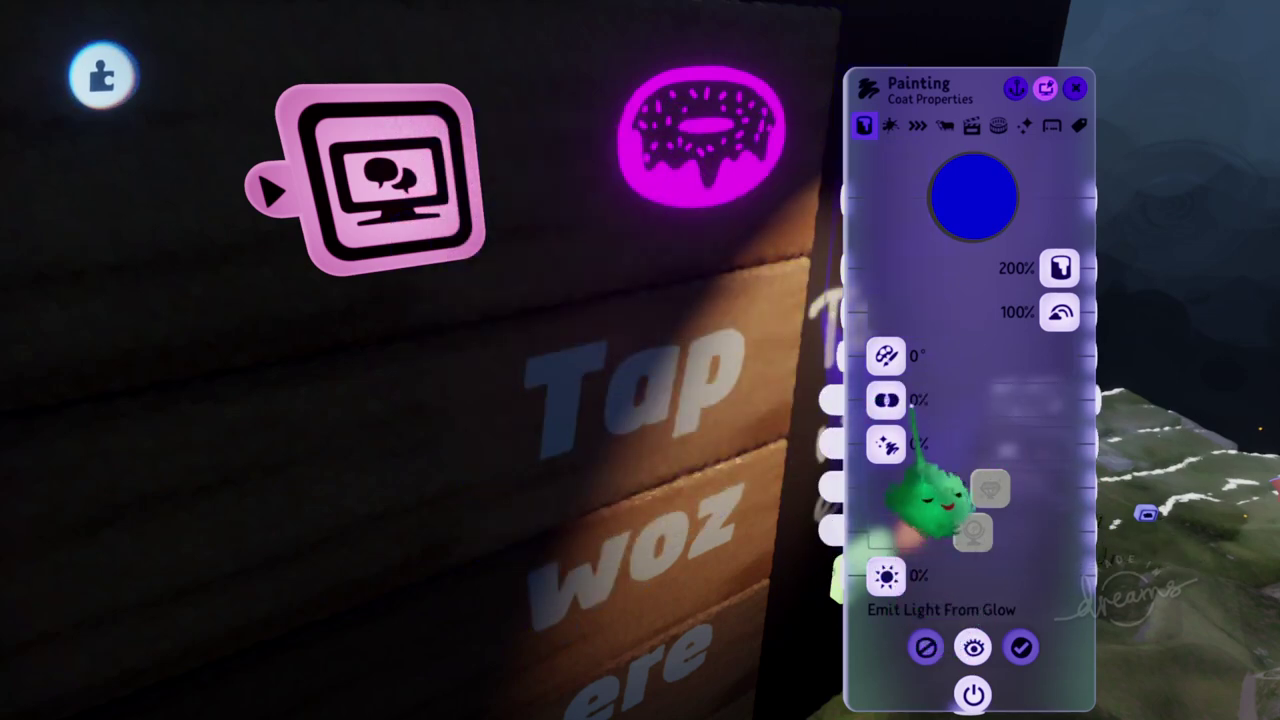
key(Escape)
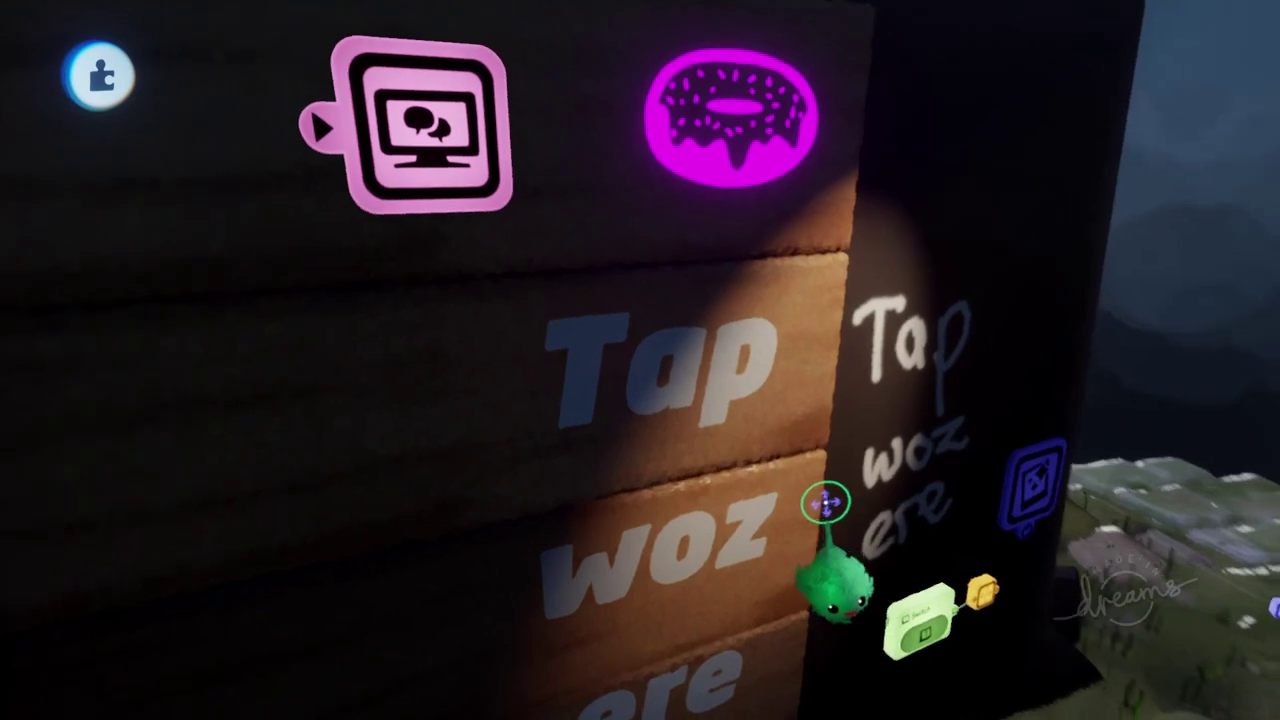
Step: Turn off the visibility of the Wood Plank under the "Tap woz ere" sticker text in its Physical Properties
scroll(816, 488, down, 2)
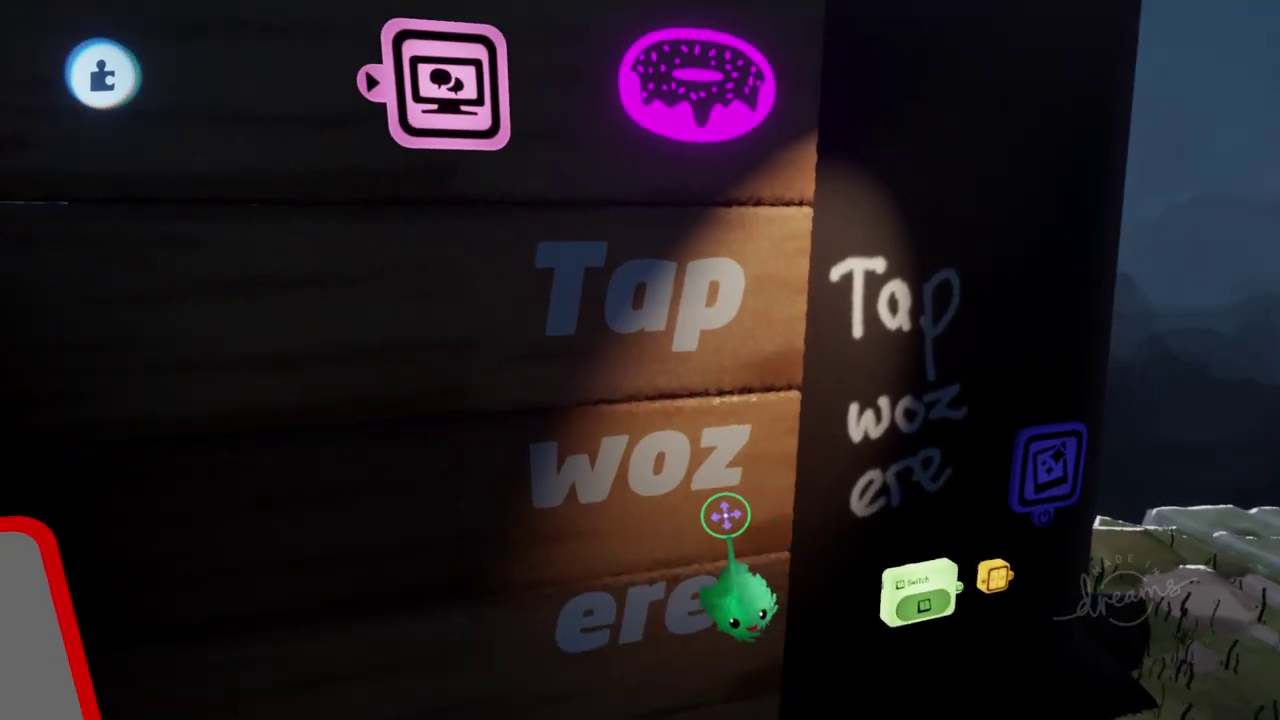
click(726, 515)
click(718, 522)
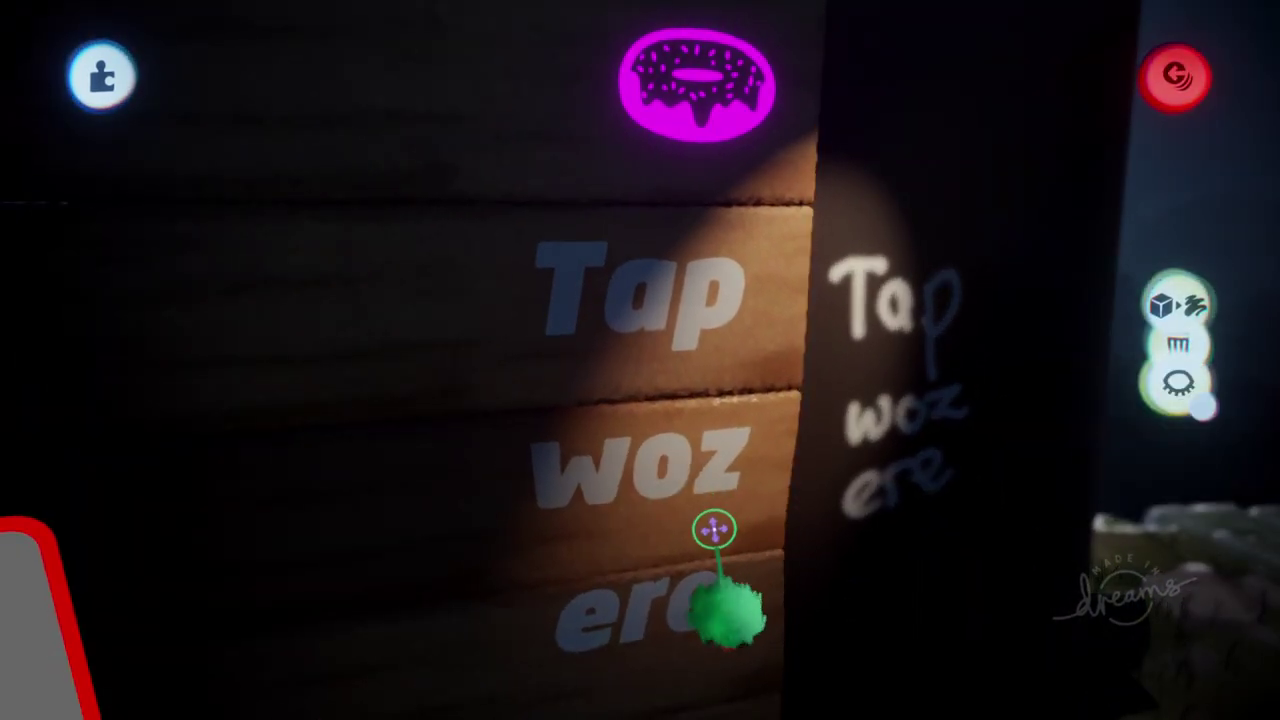
click(702, 522)
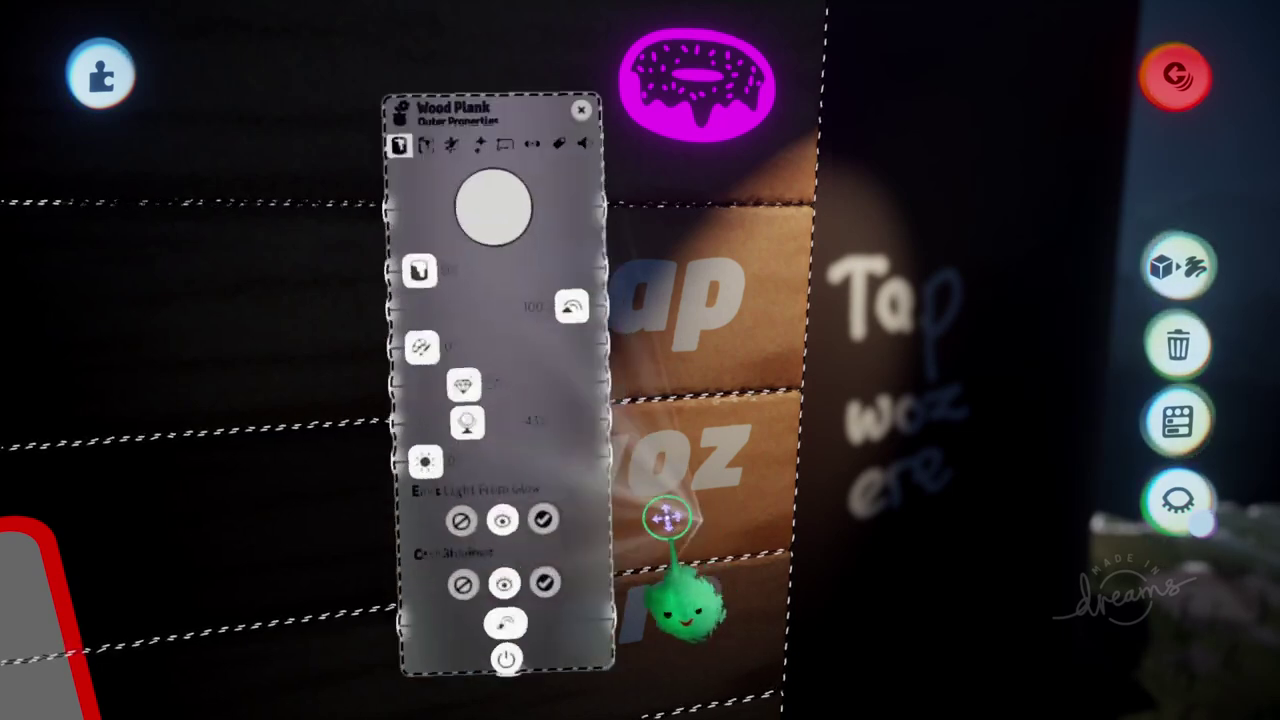
click(490, 106)
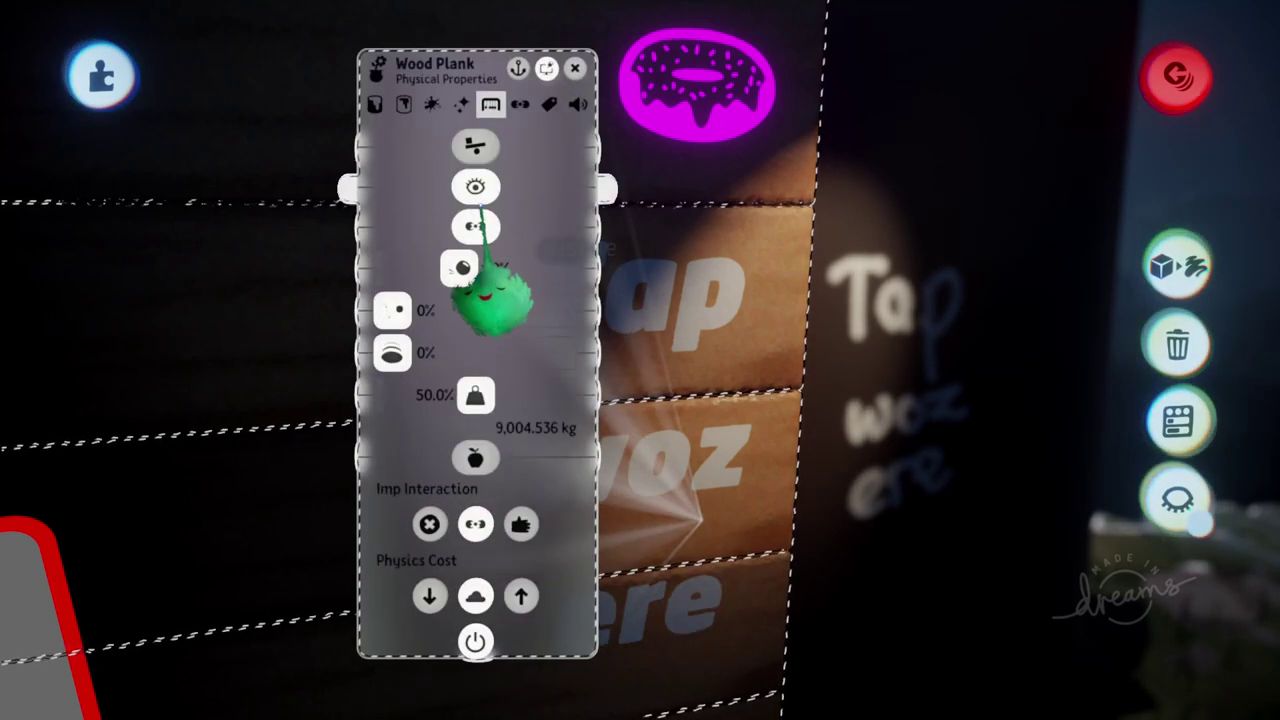
click(478, 188)
key(Escape)
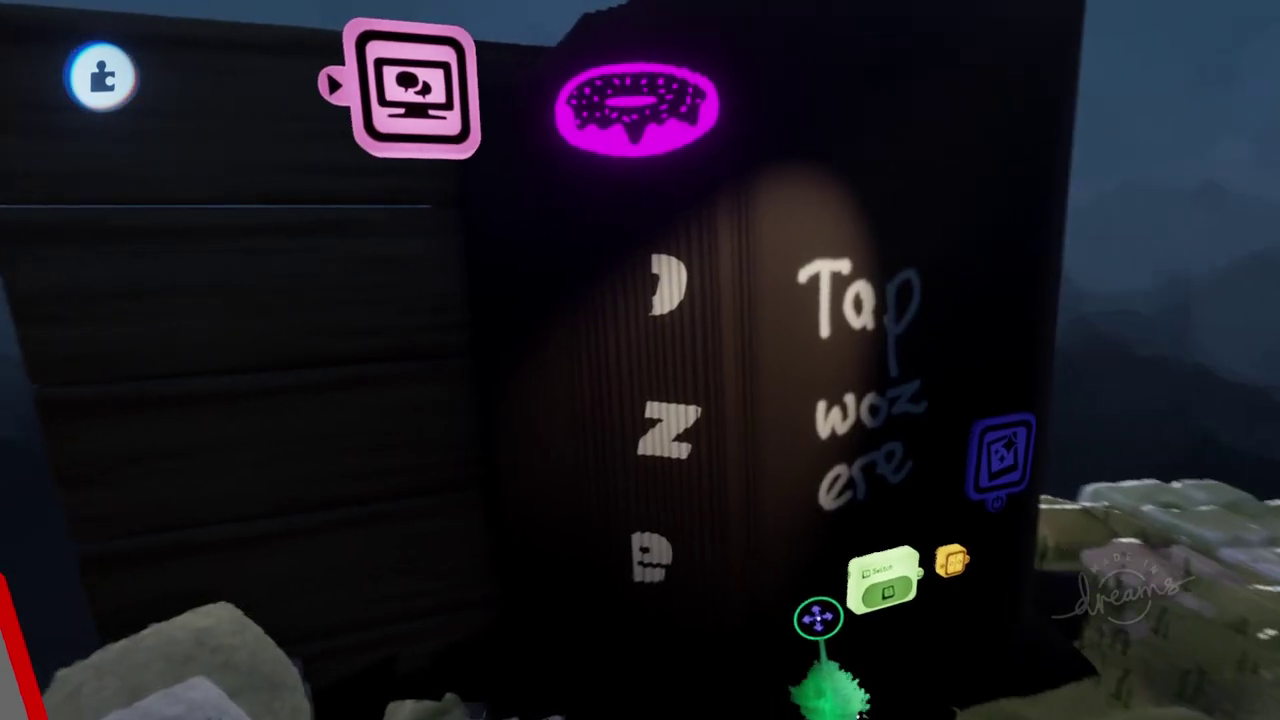
Step: Adjust the projection box of the doughnut text displayer facing the two plank walls, reducing its Sticker Depth
middle_drag(800, 596, 793, 577)
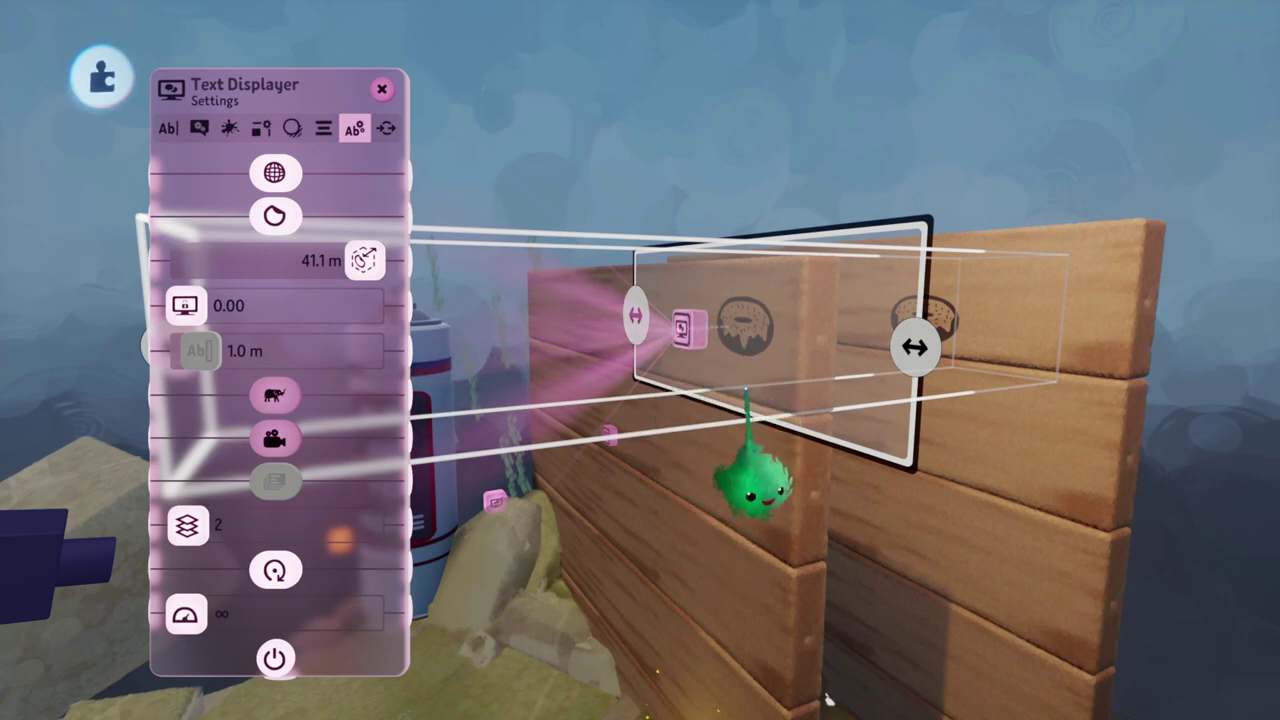
mouse_move(745, 377)
middle_down()
mouse_move(720, 371)
mouse_move(690, 325)
middle_up()
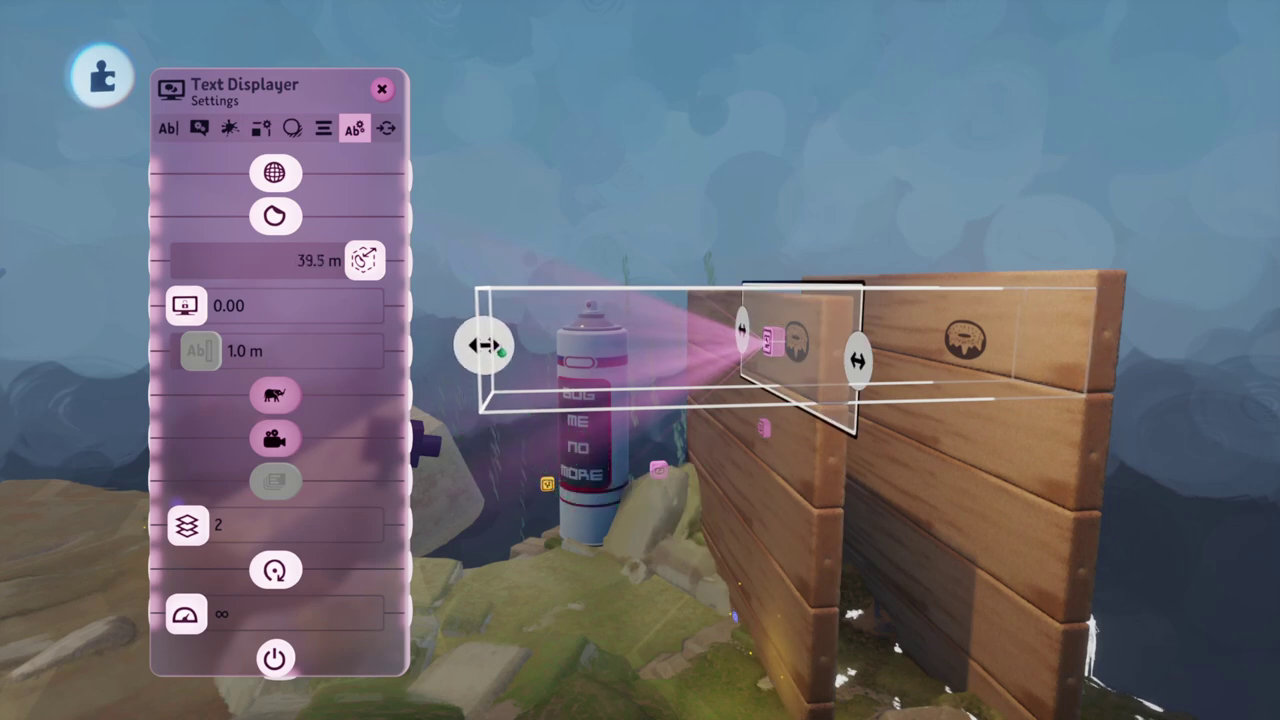
drag(648, 331, 557, 340)
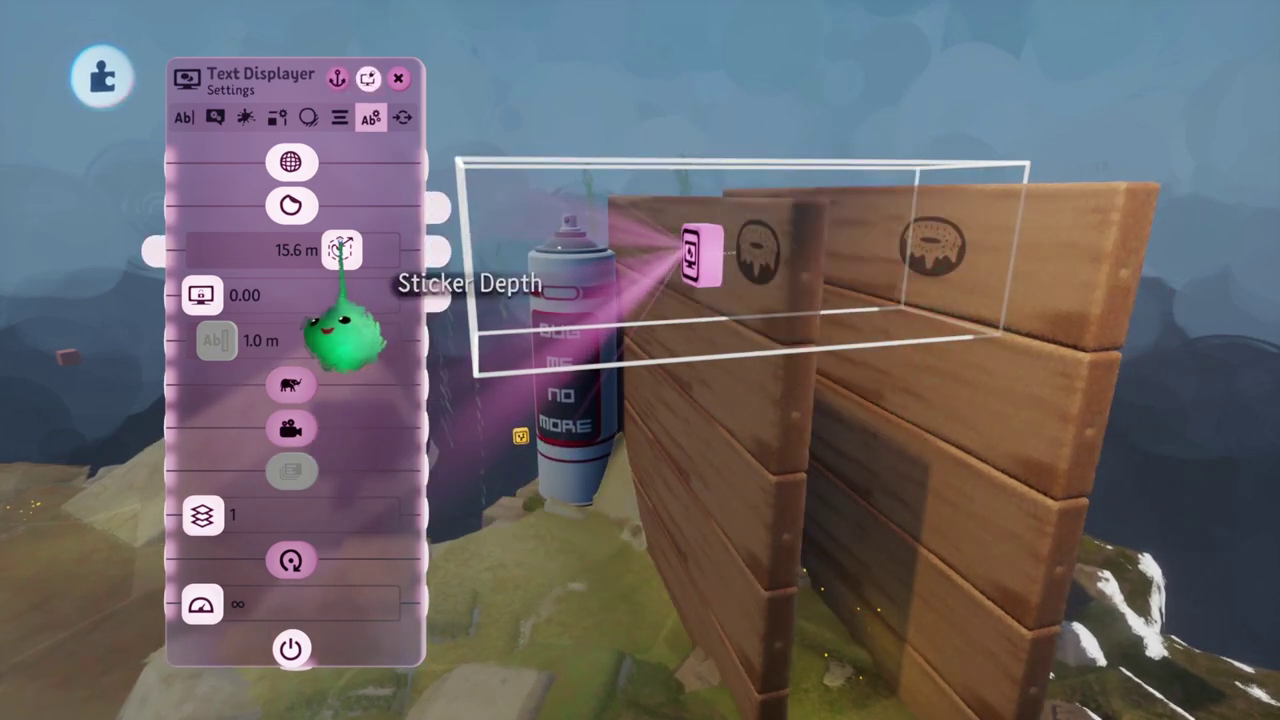
drag(339, 249, 279, 250)
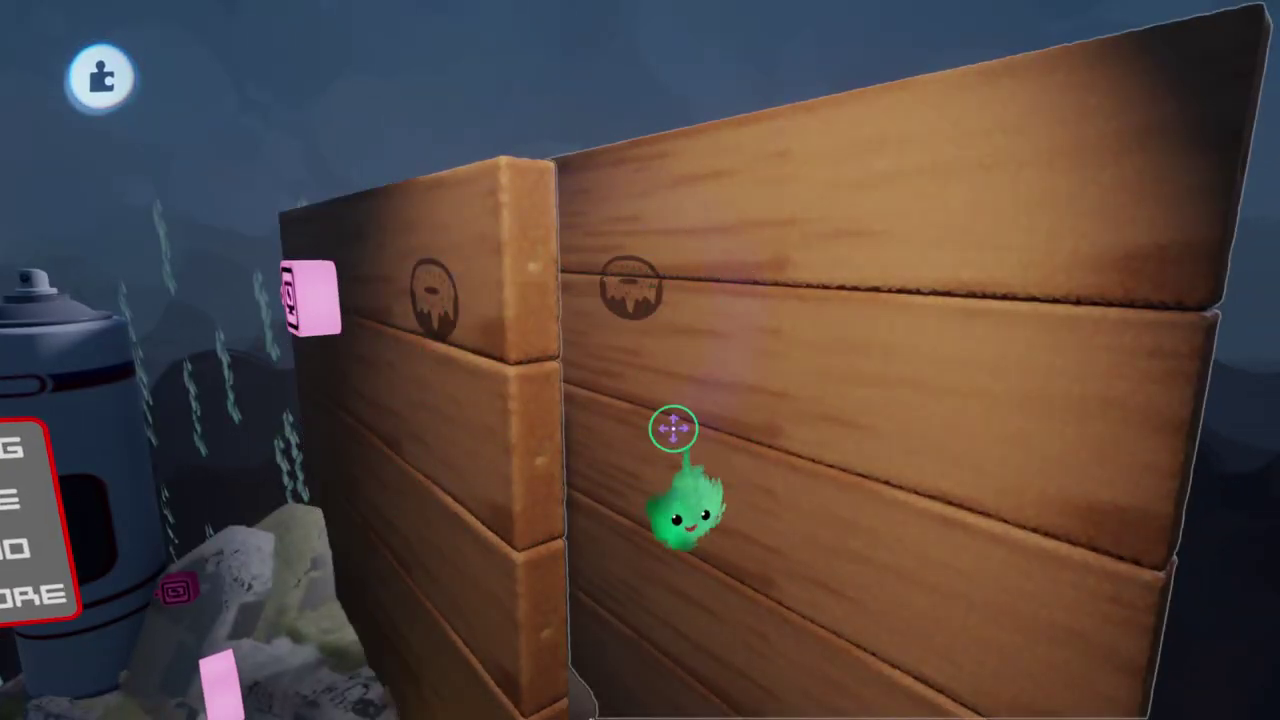
Step: Group the front plank wall with the doughnut text displayer, and enter and leave the group's scope
click(401, 285)
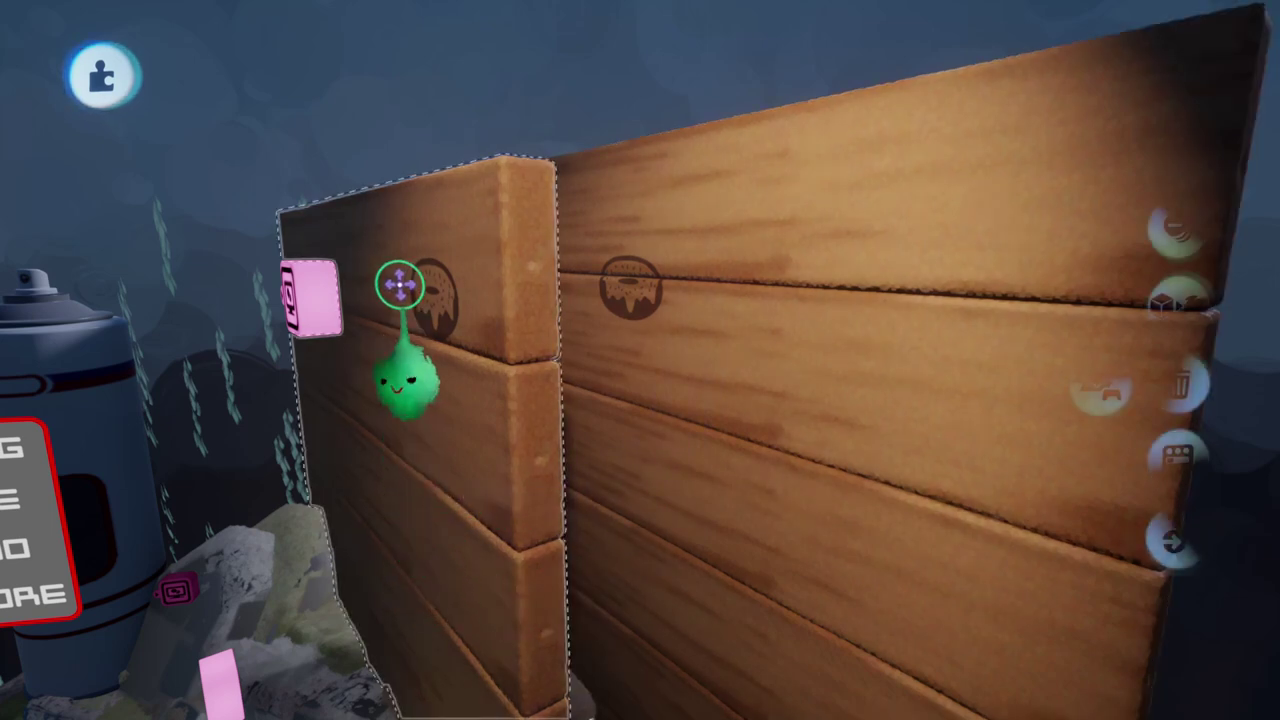
click(316, 302)
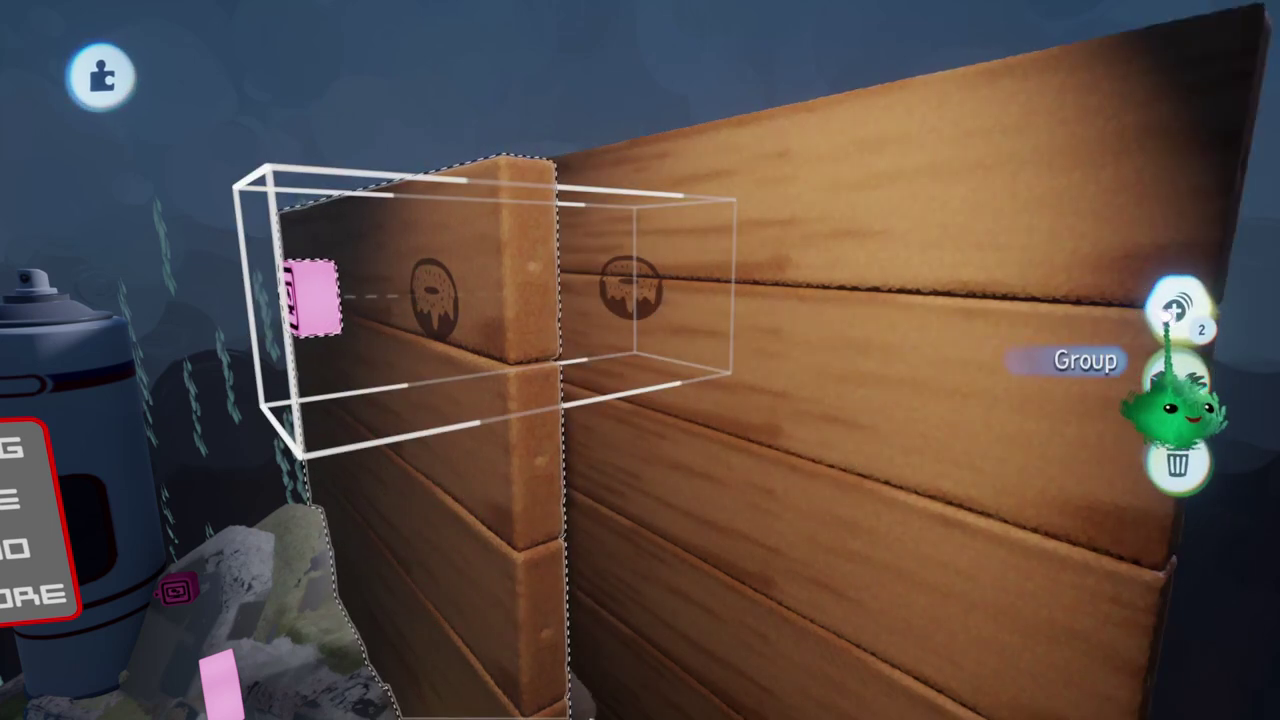
click(1175, 312)
click(443, 451)
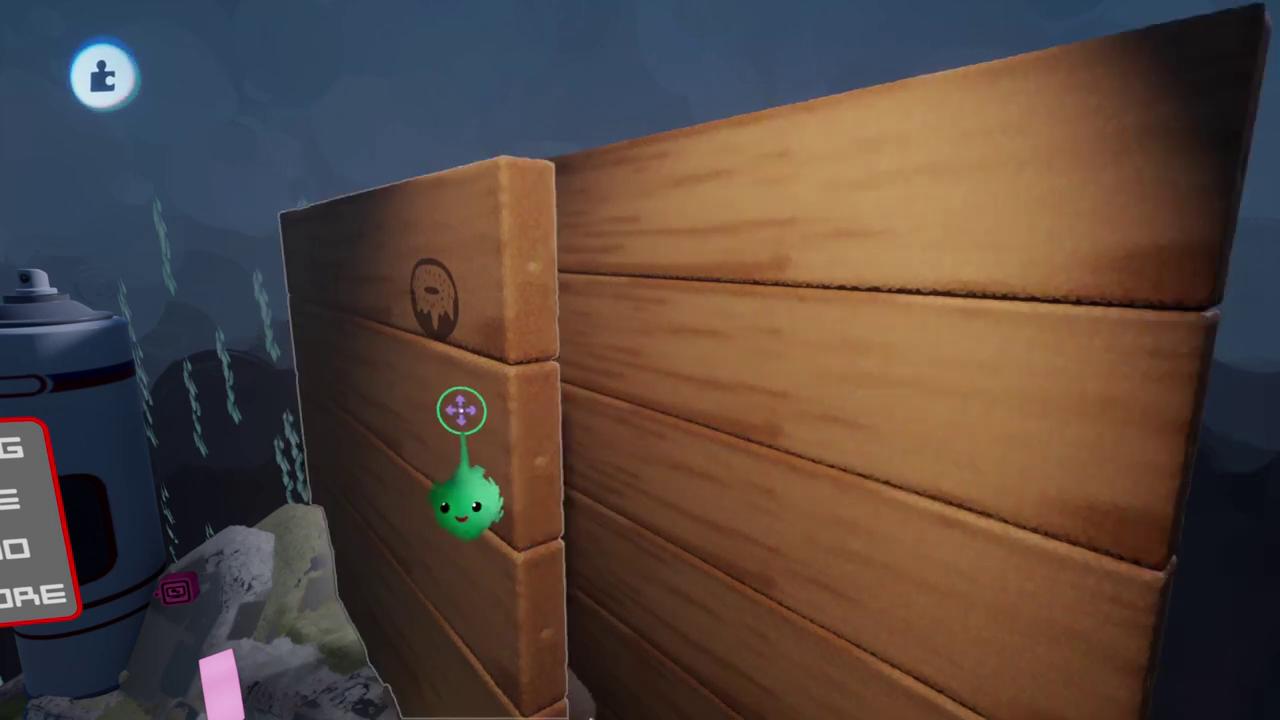
click(452, 457)
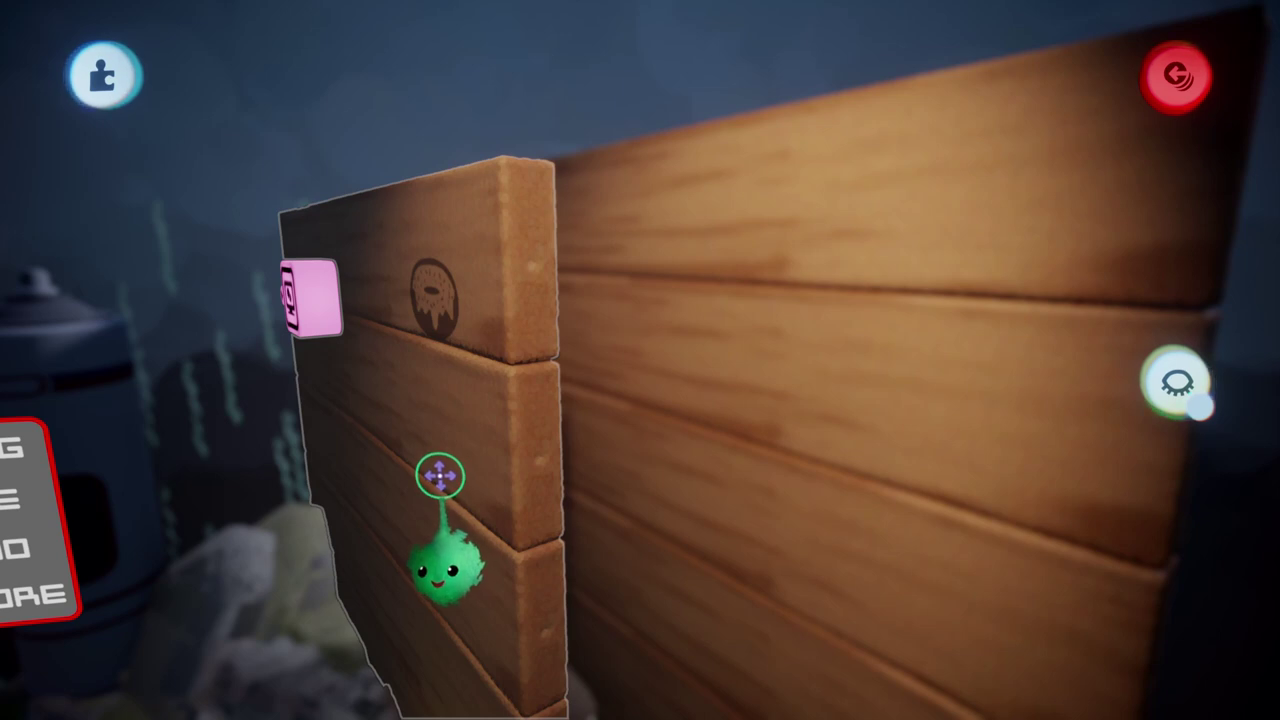
key(Escape)
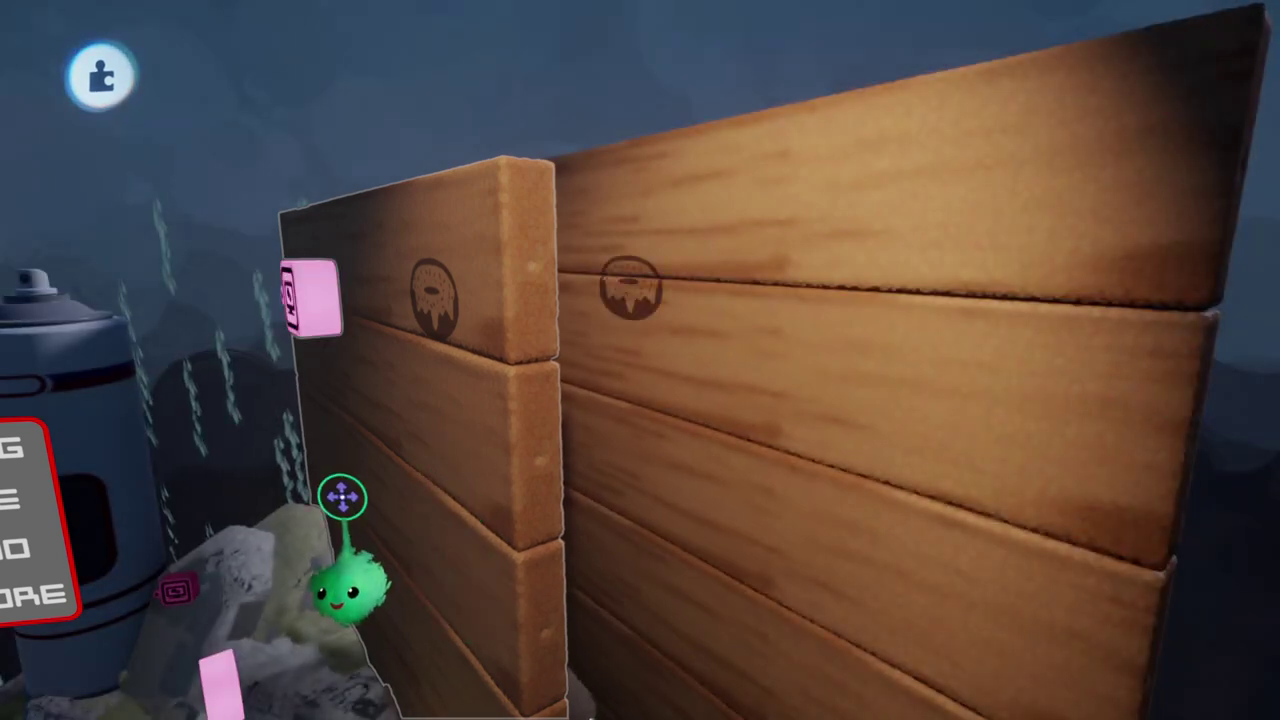
Step: Move the doughnut text displayer along the front wall's top plank, closer to the wall's near end
middle_drag(340, 497, 325, 425)
drag(191, 345, 214, 322)
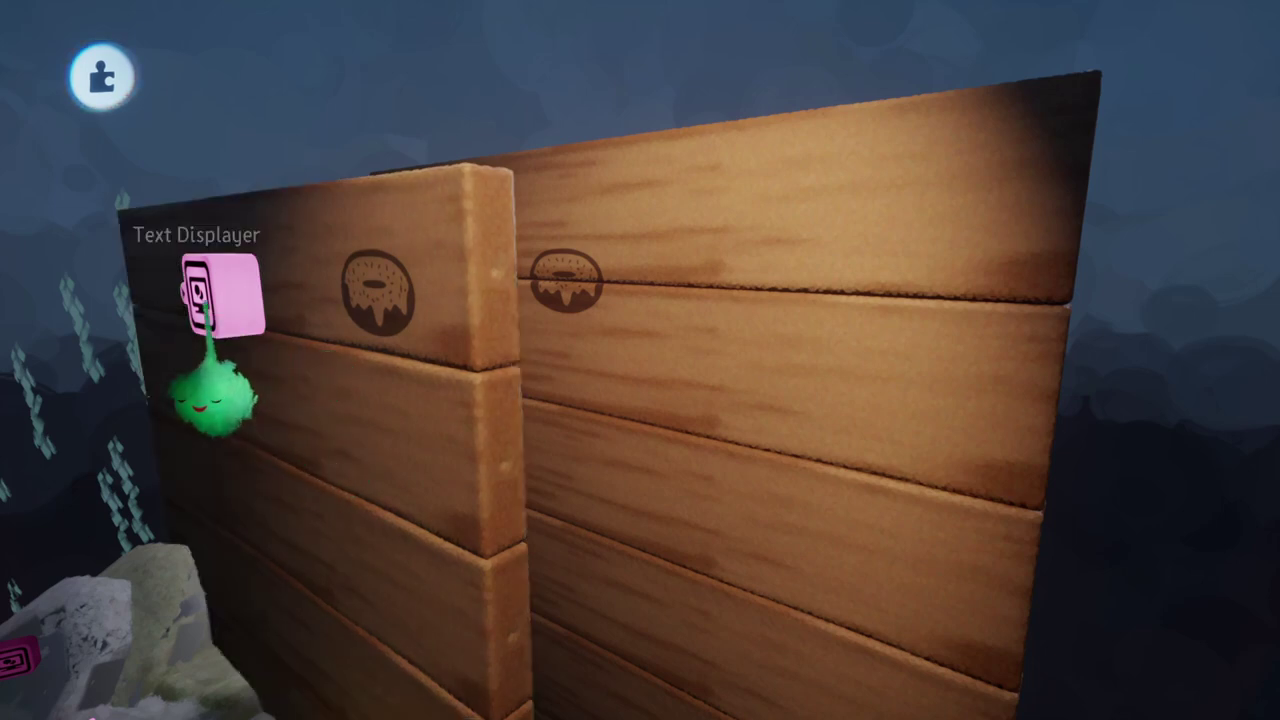
mouse_move(208, 319)
mouse_down()
mouse_move(201, 264)
mouse_move(199, 315)
mouse_up()
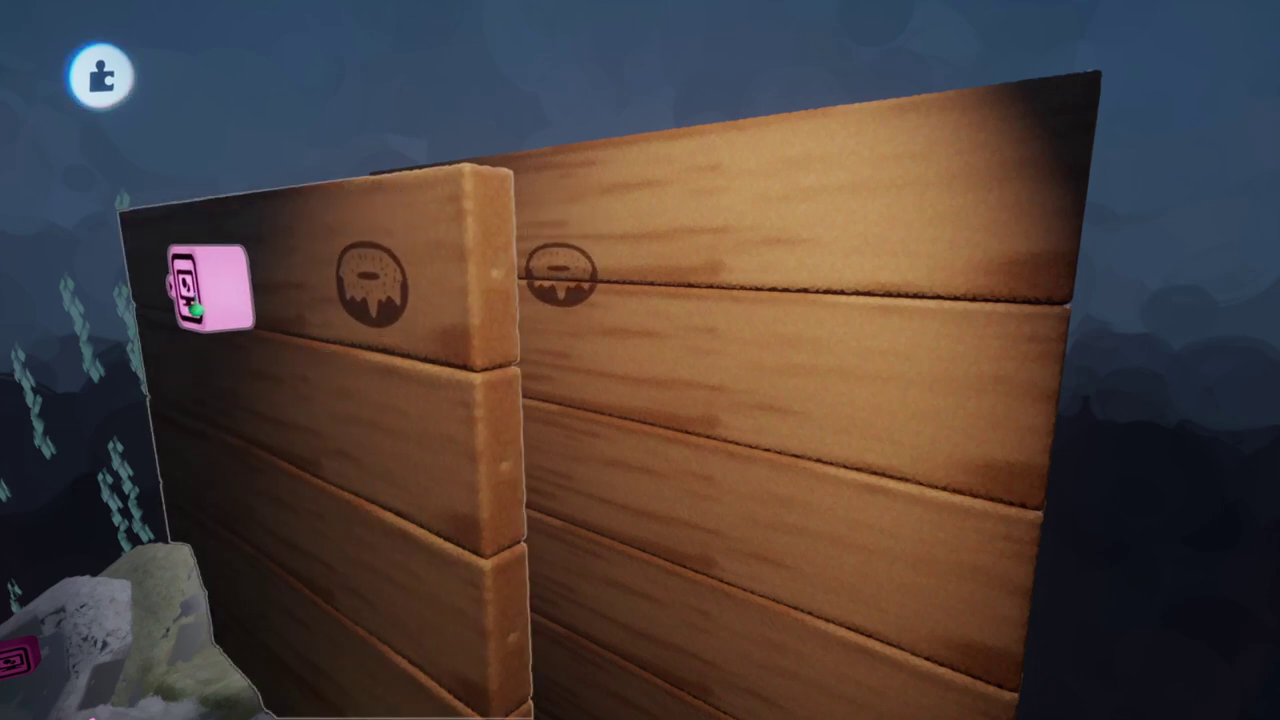
drag(201, 307, 290, 320)
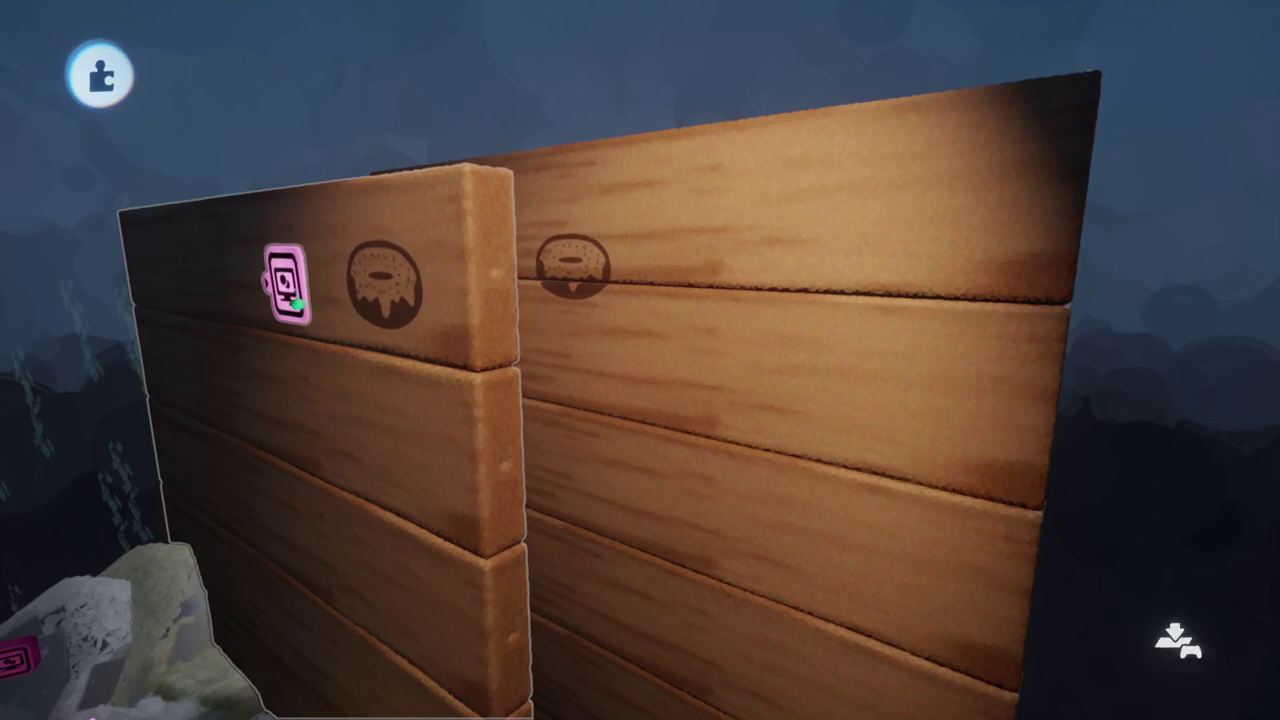
mouse_move(297, 303)
mouse_down()
mouse_move(238, 291)
mouse_move(316, 298)
mouse_move(298, 300)
mouse_up()
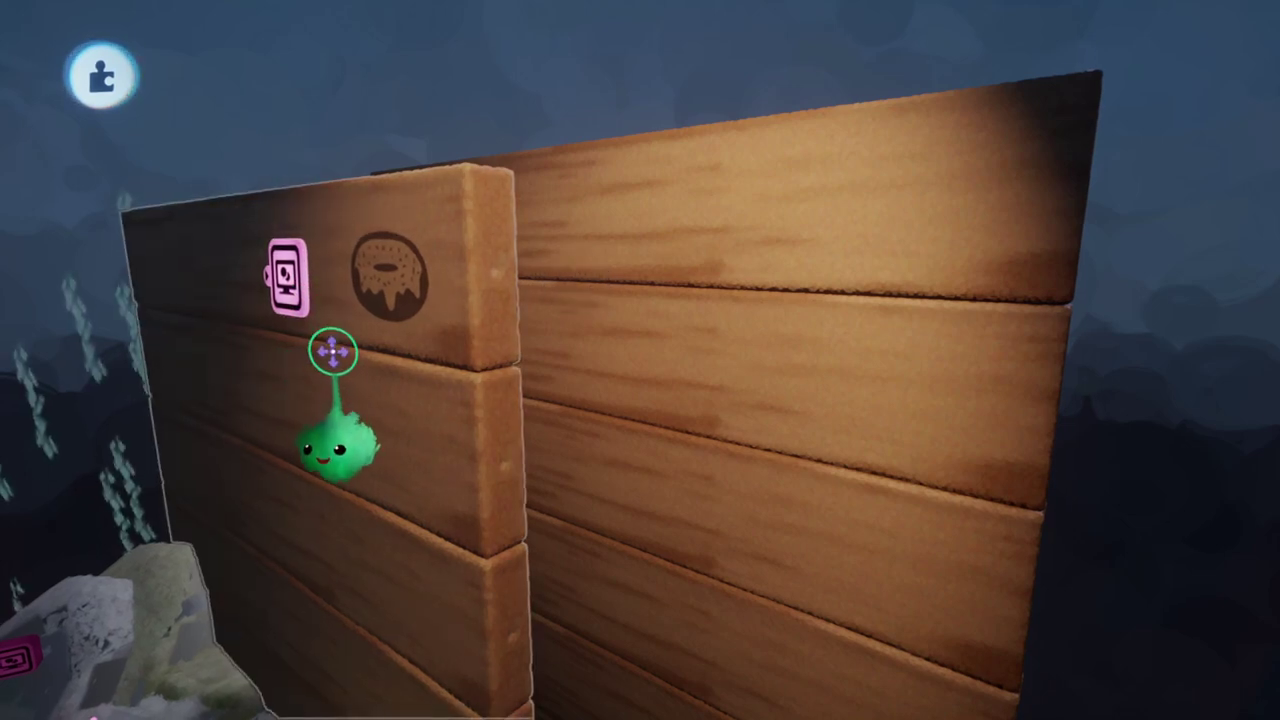
Step: Examine the doughnut sticker on the front wall from another angle and from inside the planks' scope
middle_drag(334, 352, 461, 332)
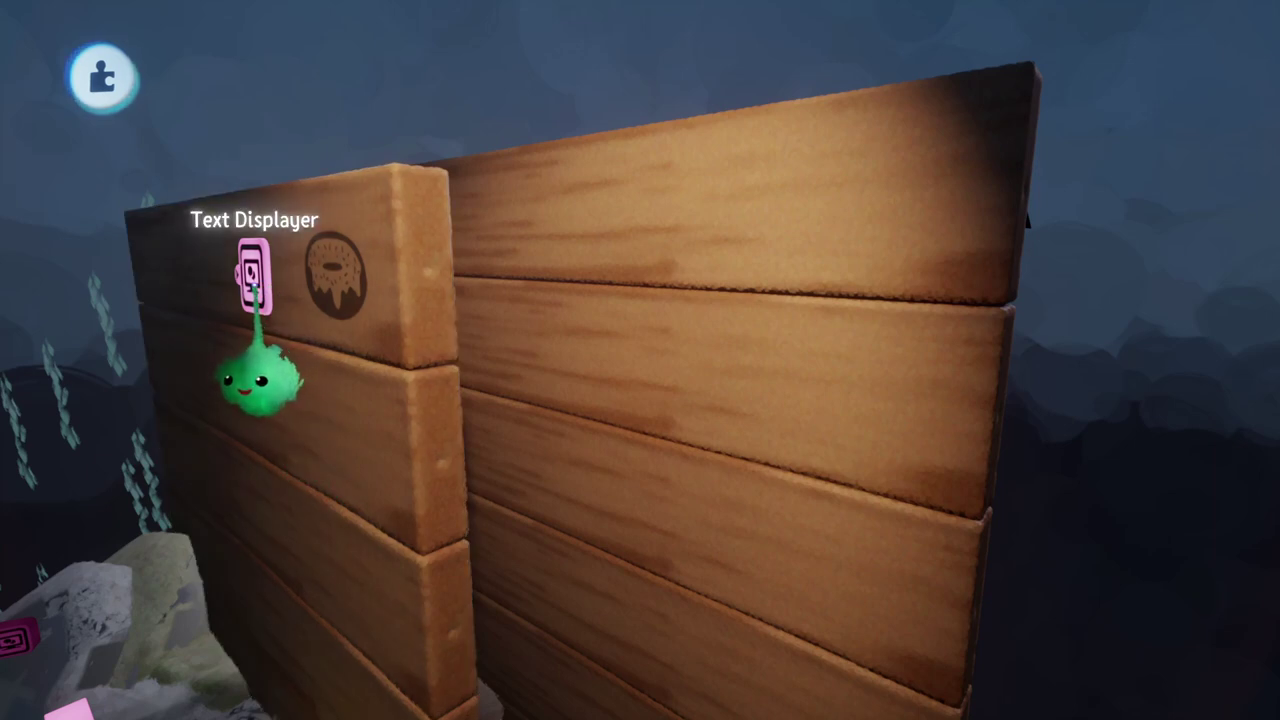
click(297, 391)
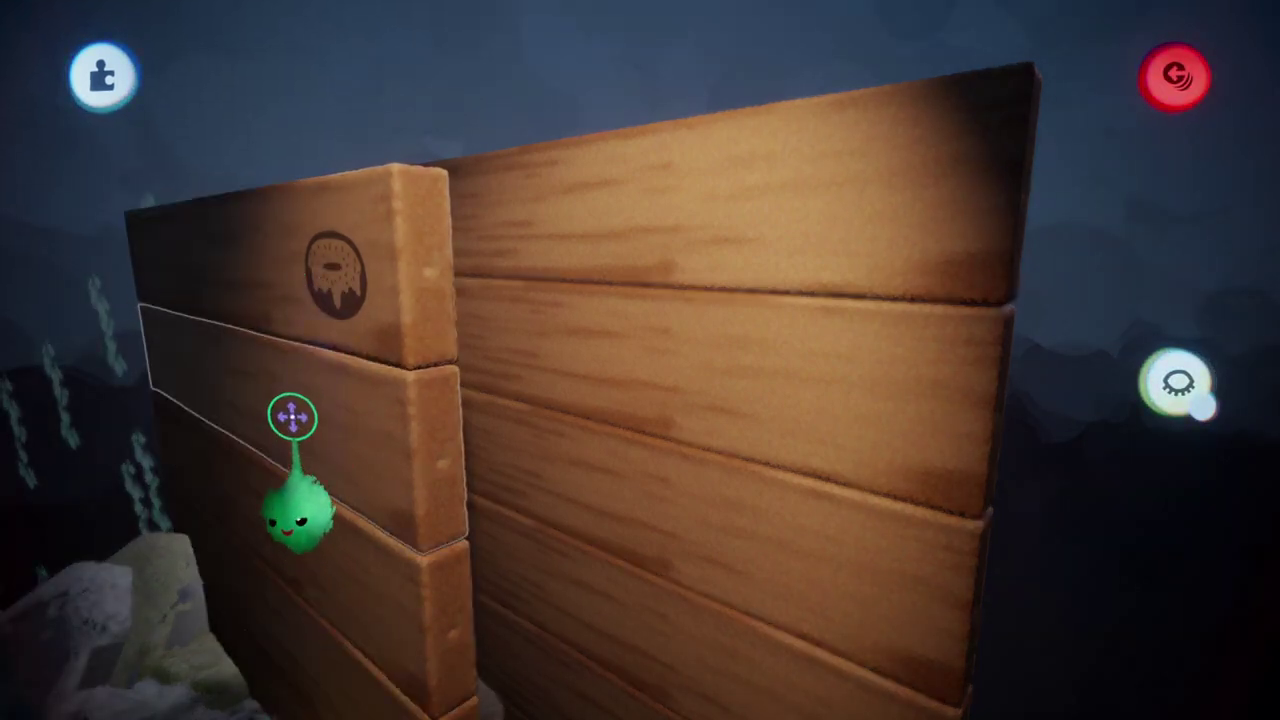
key(Escape)
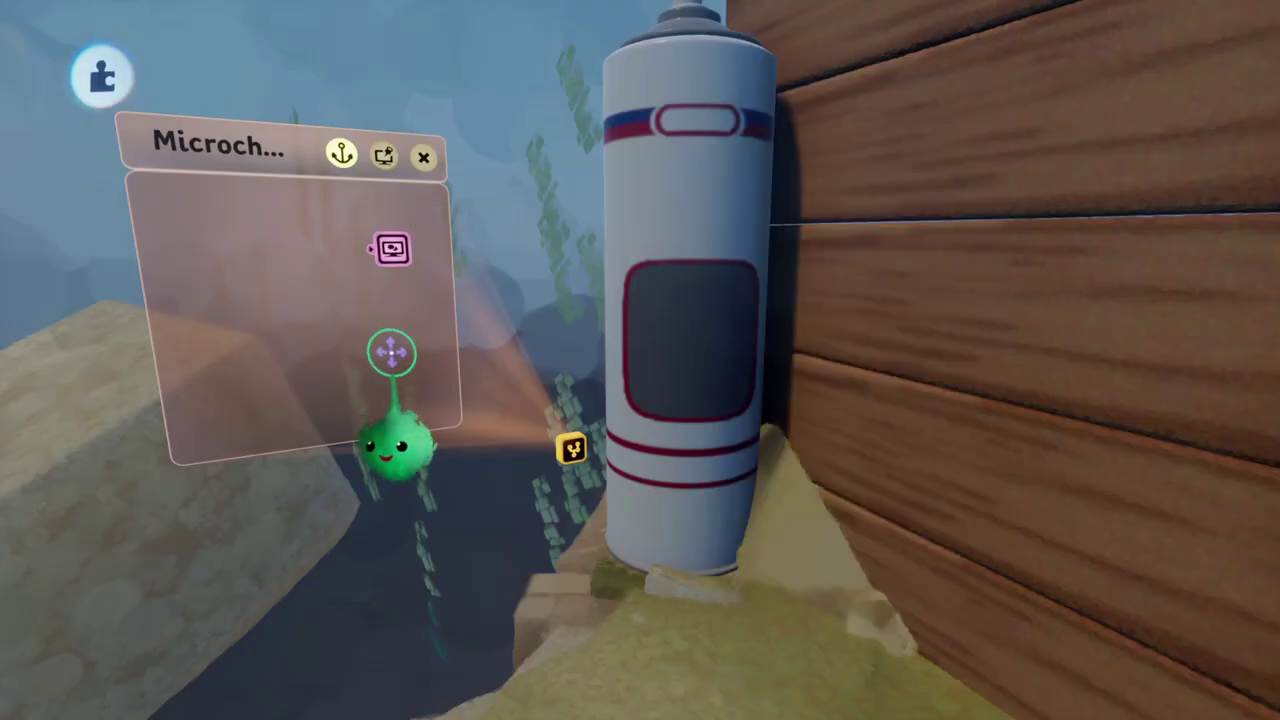
Step: Open the settings of the "BUG ME NO MORE" text displayer in the microchip and show its text in the scene
middle_drag(391, 374, 381, 407)
click(366, 335)
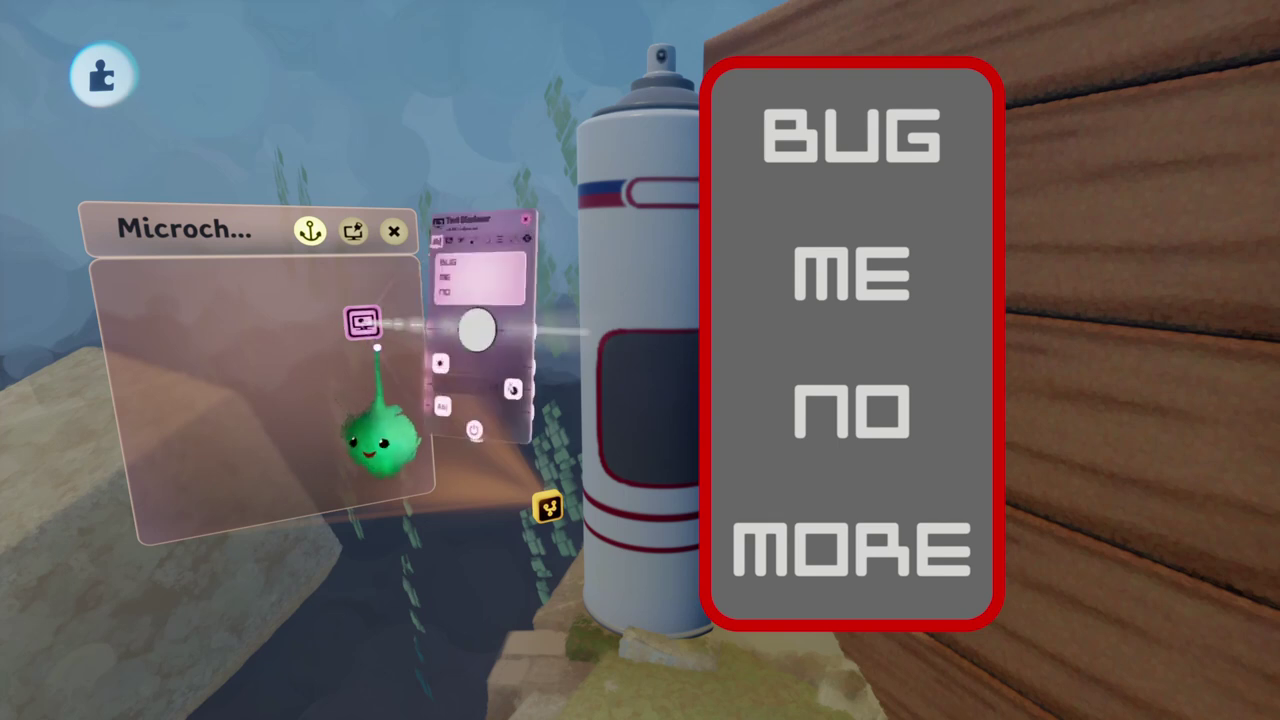
click(335, 254)
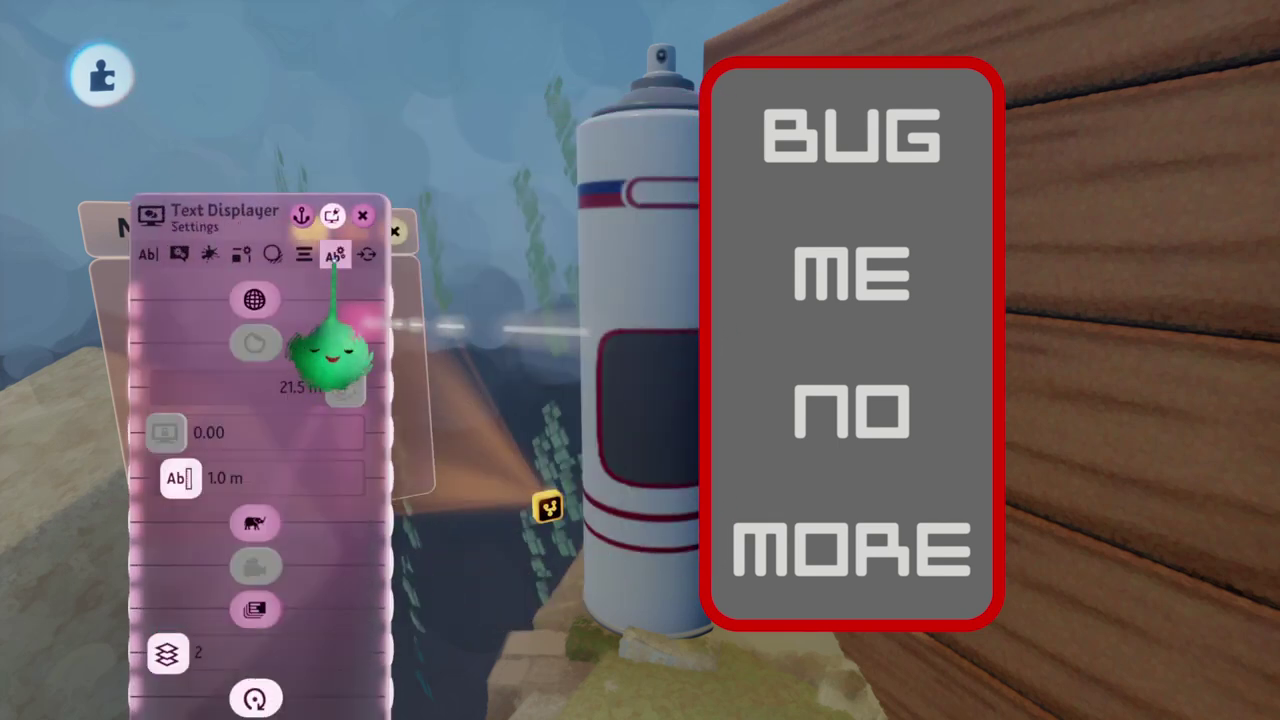
click(255, 342)
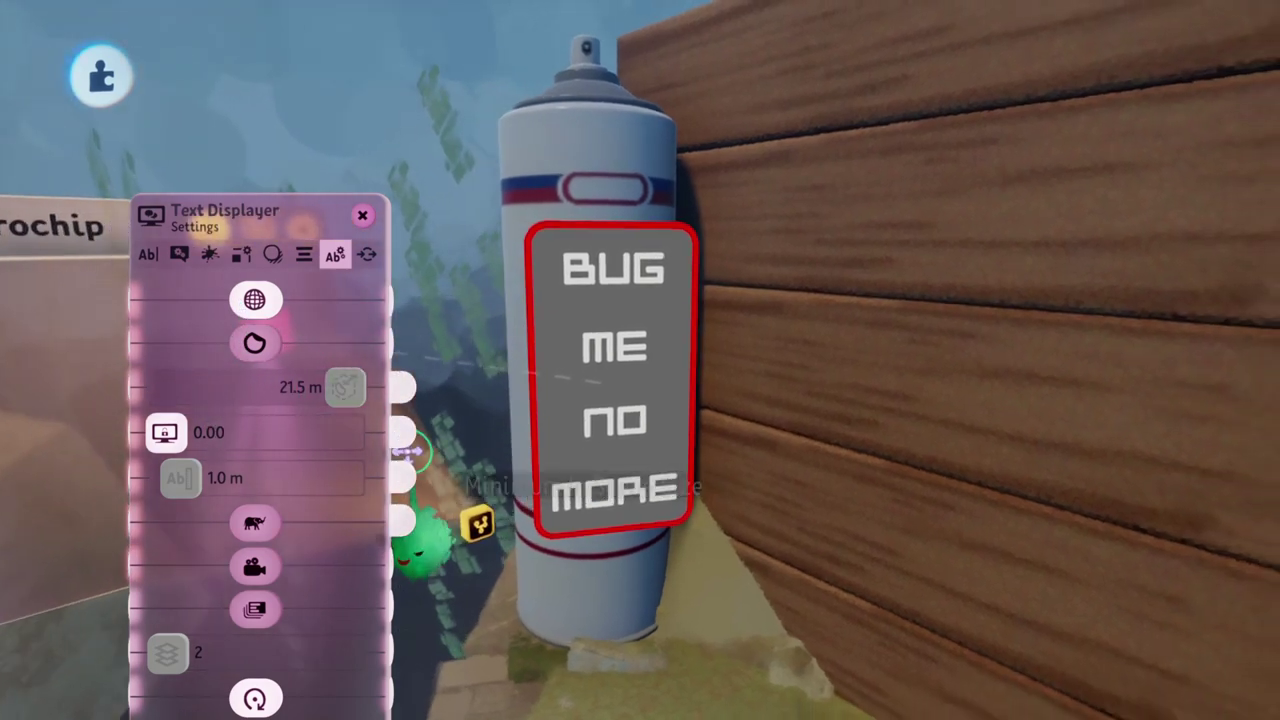
Step: Turn on Sticker Mode for the "BUG ME NO MORE" text at the spray can and inspect its projection box
middle_drag(425, 540, 487, 562)
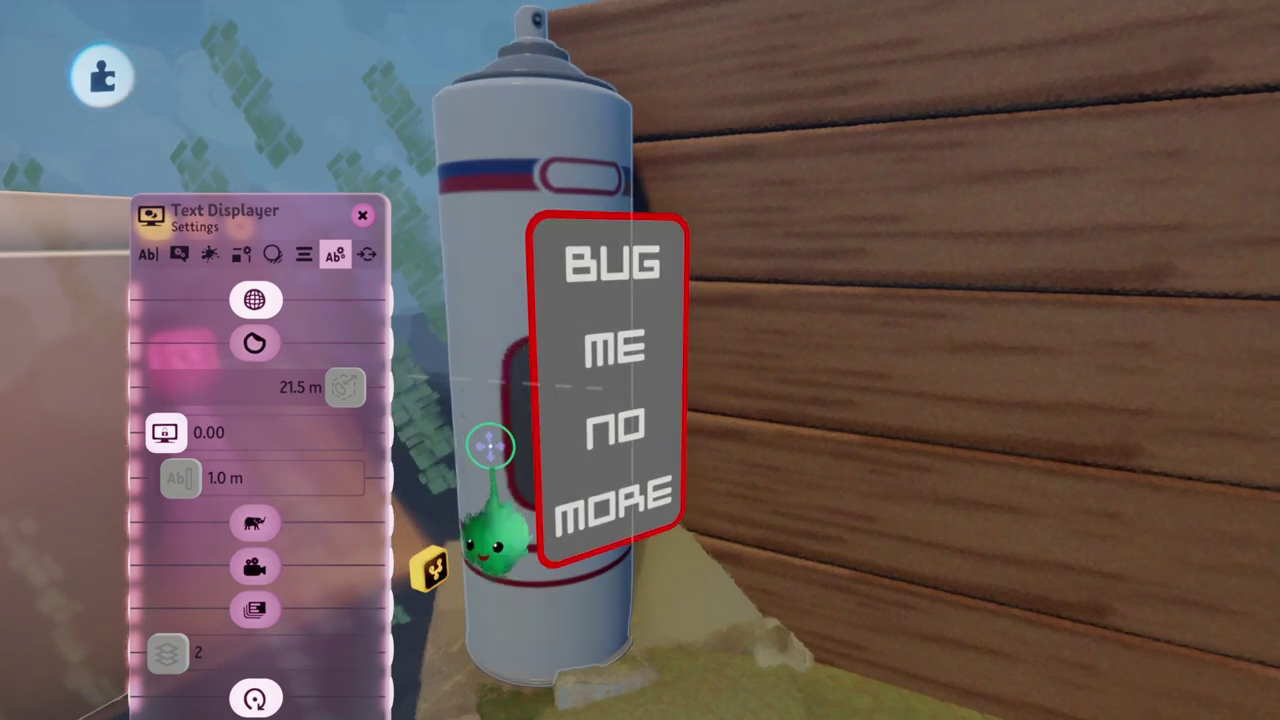
middle_drag(490, 446, 480, 440)
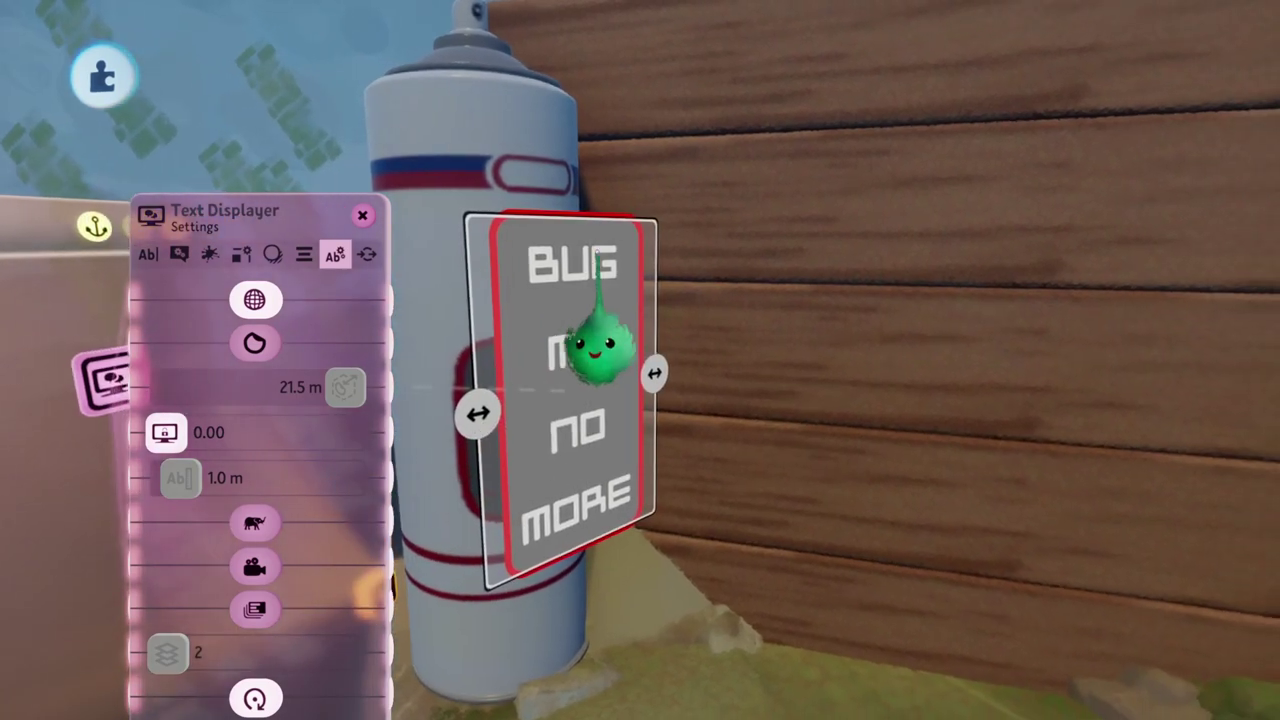
middle_drag(597, 262, 628, 425)
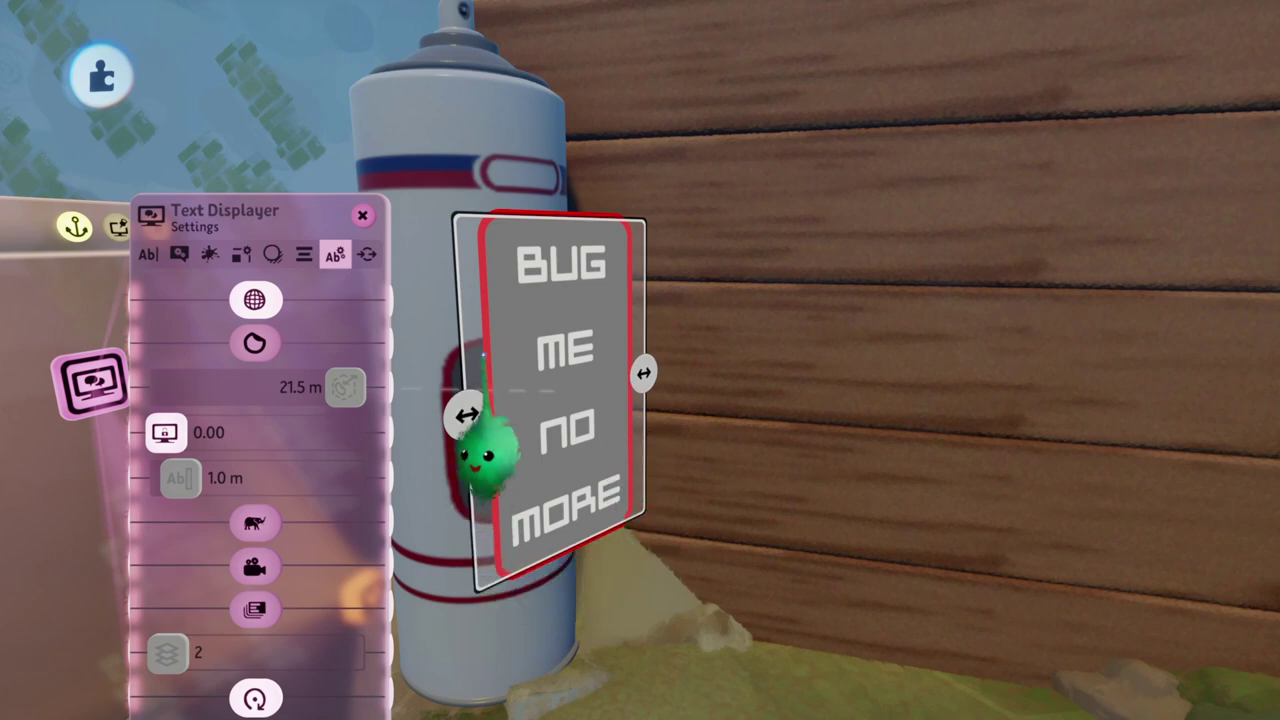
middle_drag(537, 429, 451, 423)
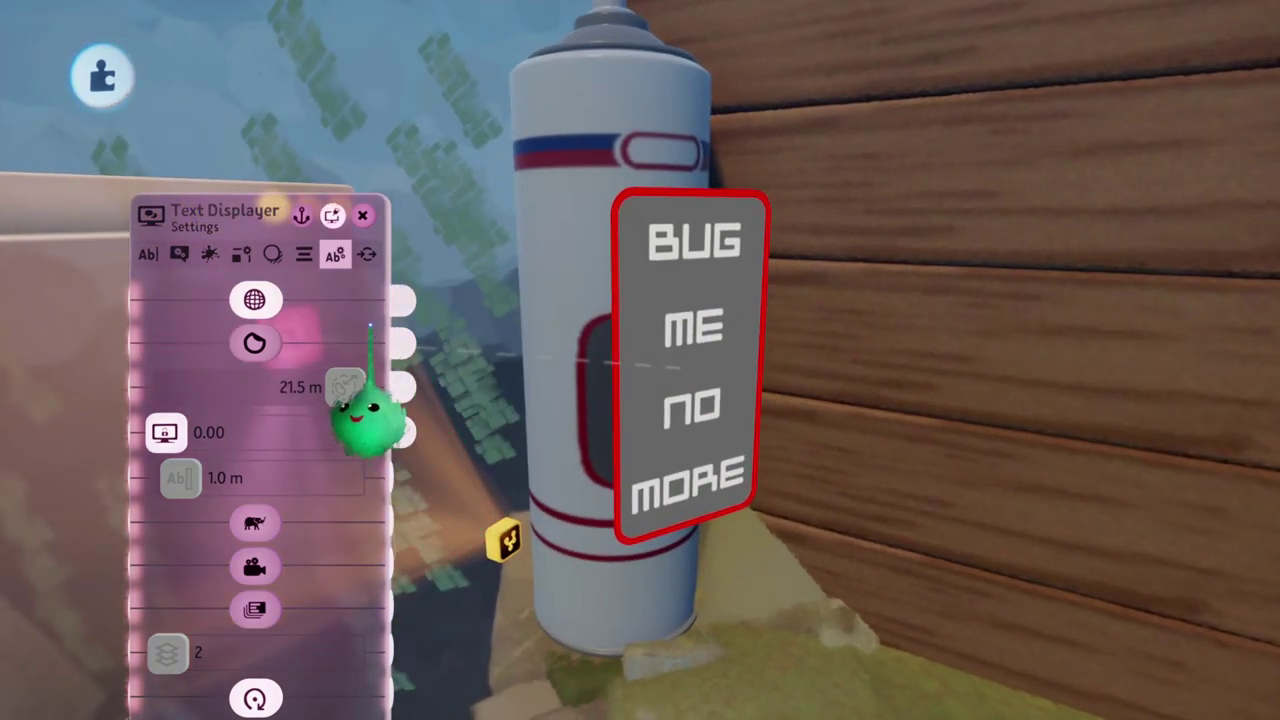
drag(366, 338, 419, 190)
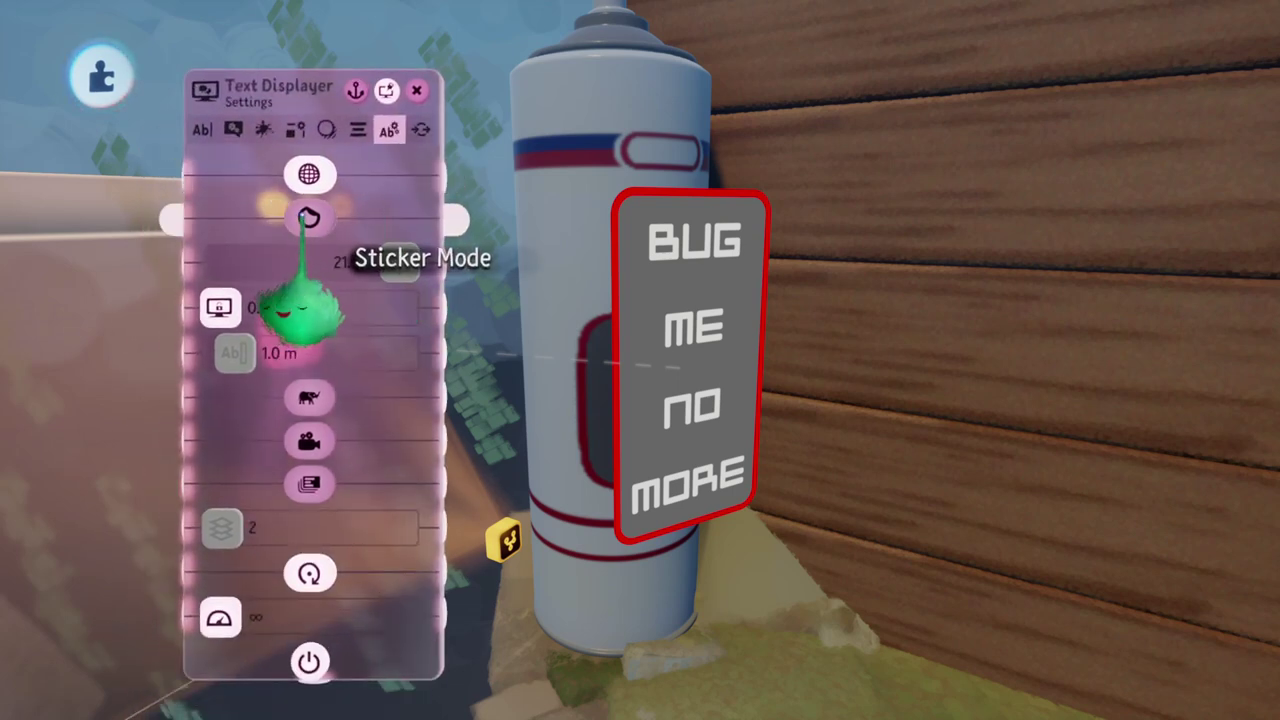
click(309, 218)
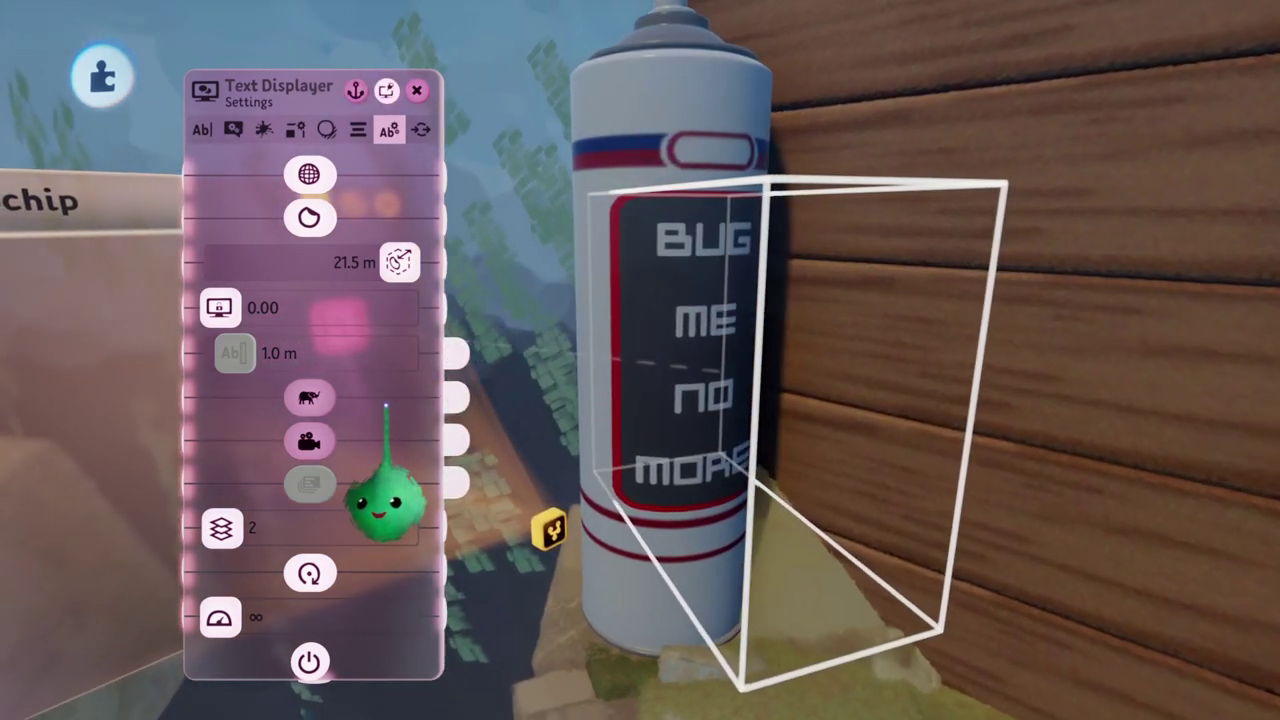
middle_drag(388, 500, 355, 505)
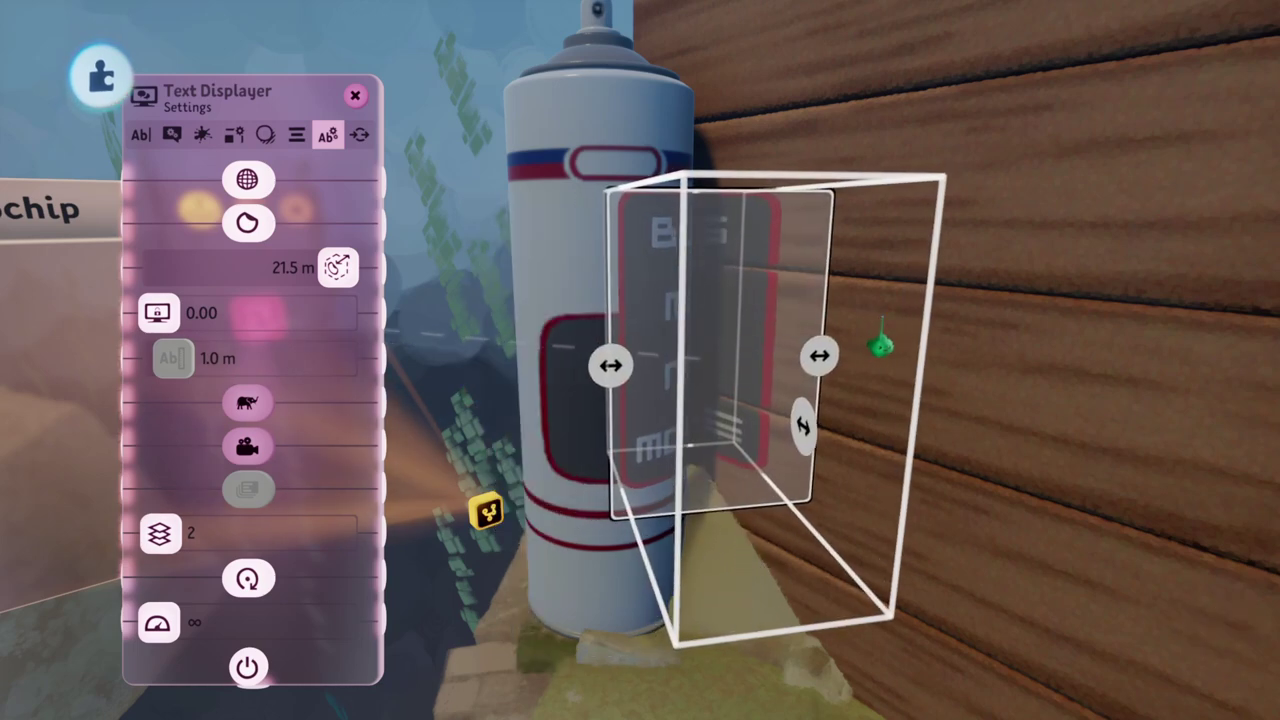
middle_drag(680, 429, 618, 342)
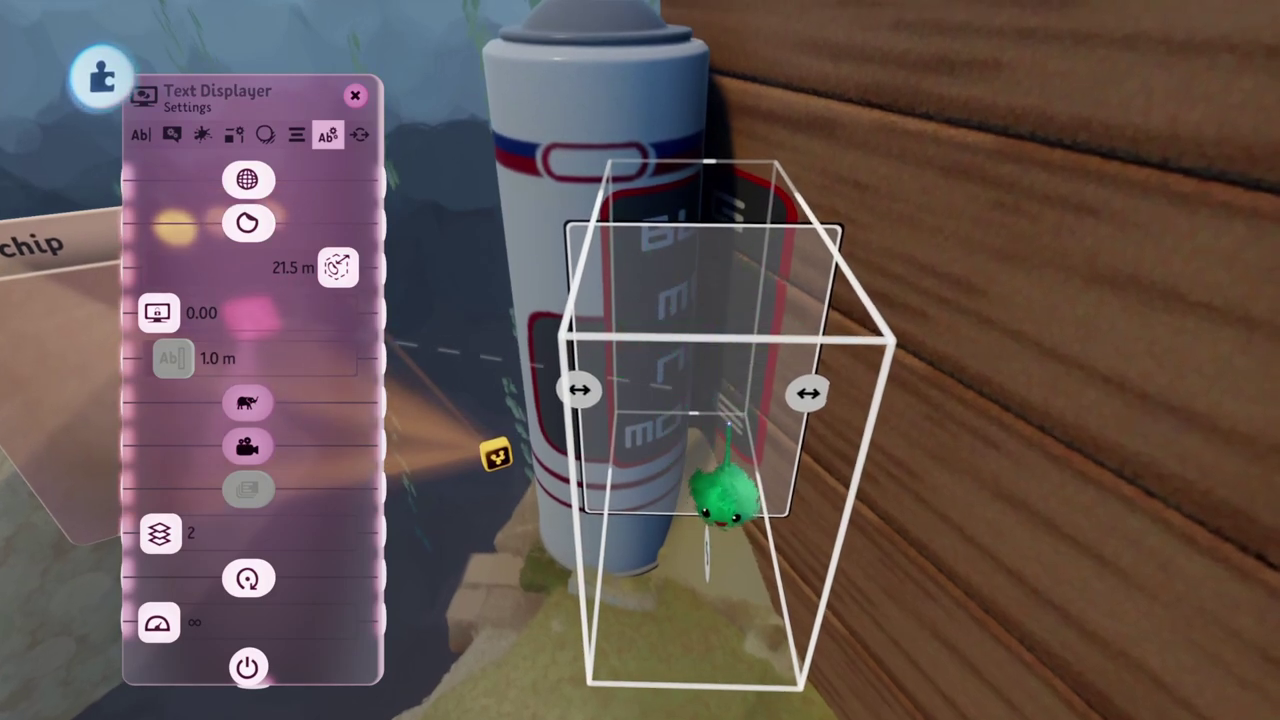
Step: Turn off Sticker Mode for the "BUG ME NO MORE" text and view the flat text box at the spray can
middle_drag(714, 425, 691, 437)
mouse_move(690, 520)
middle_down()
mouse_move(691, 543)
mouse_move(762, 570)
middle_up()
mouse_move(685, 510)
middle_down()
mouse_move(586, 349)
mouse_move(515, 355)
middle_up()
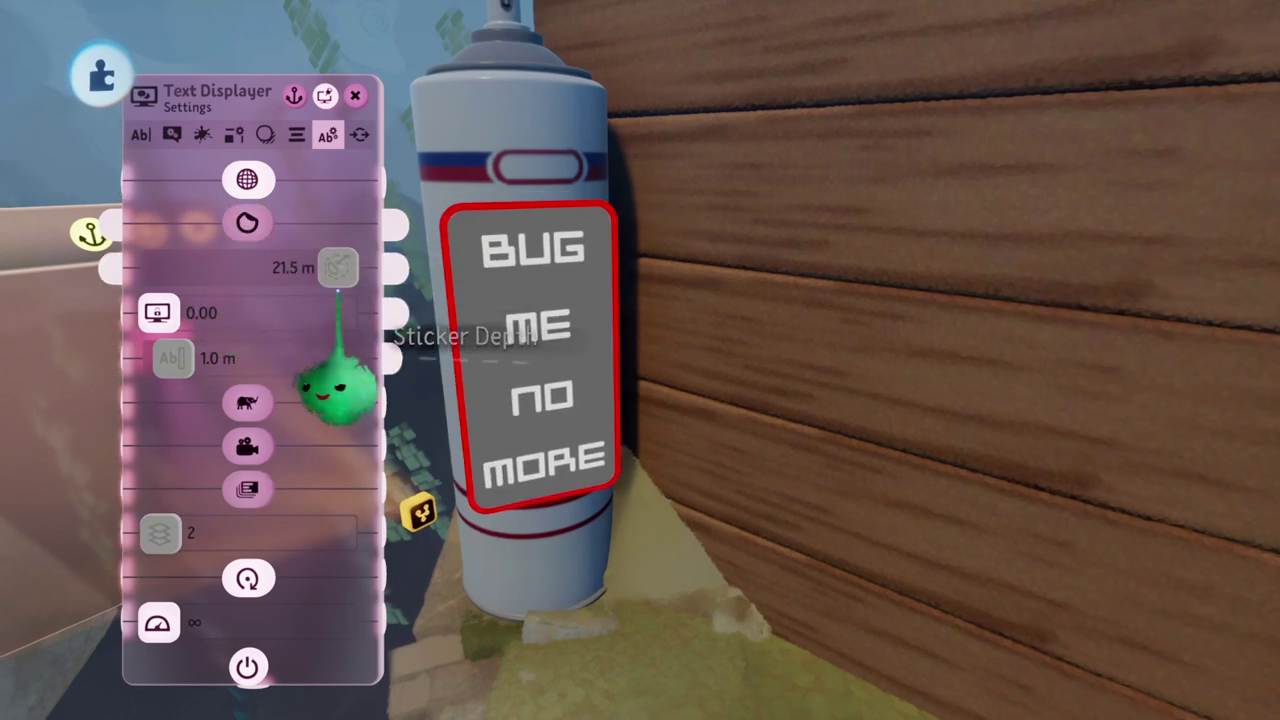
mouse_move(333, 330)
middle_down()
mouse_move(323, 375)
mouse_move(316, 345)
mouse_move(343, 386)
mouse_move(378, 398)
middle_up()
mouse_move(581, 427)
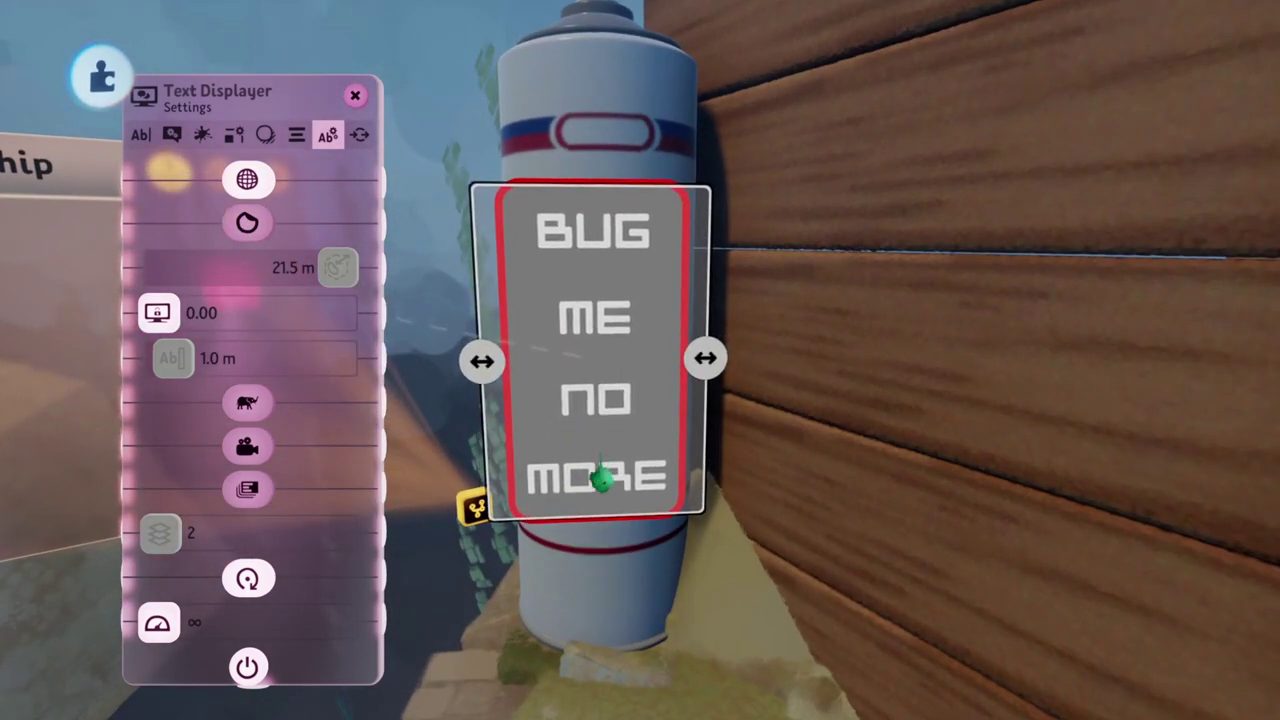
Step: Turn Sticker Mode back on and move the "BUG ME NO MORE" text from the spray can onto the plank wall beside it
click(222, 300)
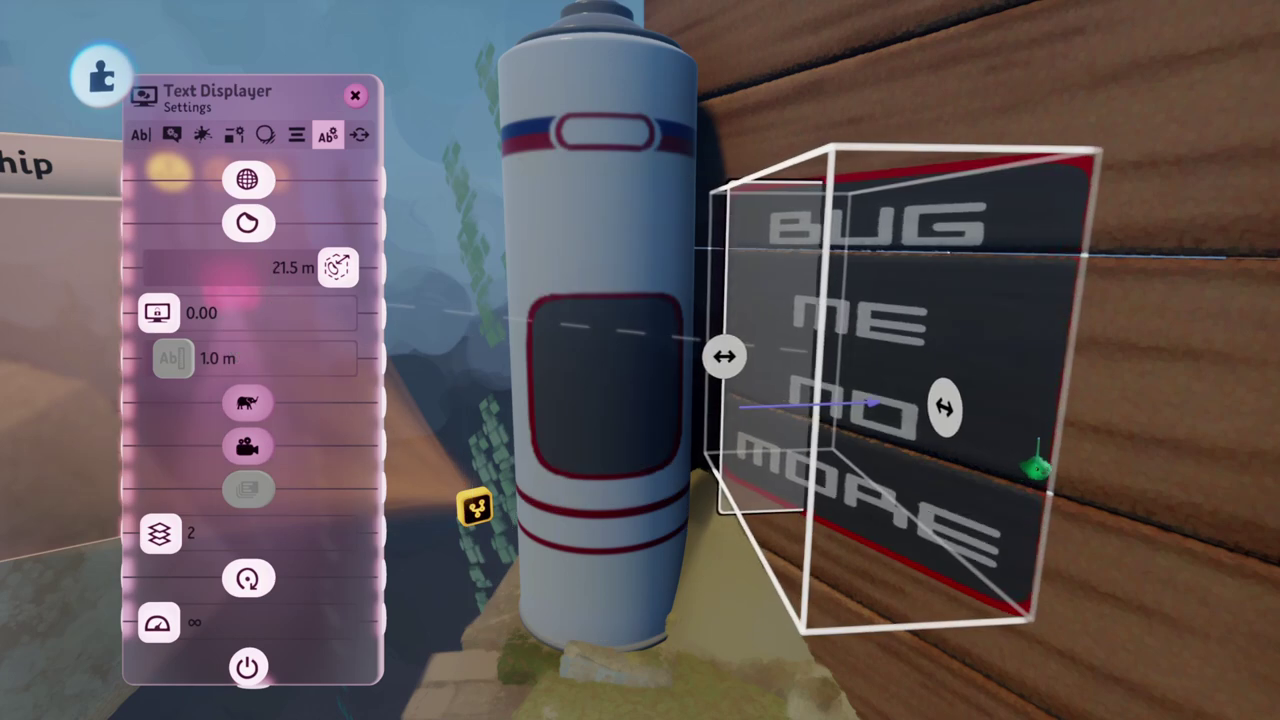
mouse_move(1040, 450)
mouse_down()
mouse_move(800, 430)
mouse_move(840, 420)
mouse_move(1040, 460)
mouse_up()
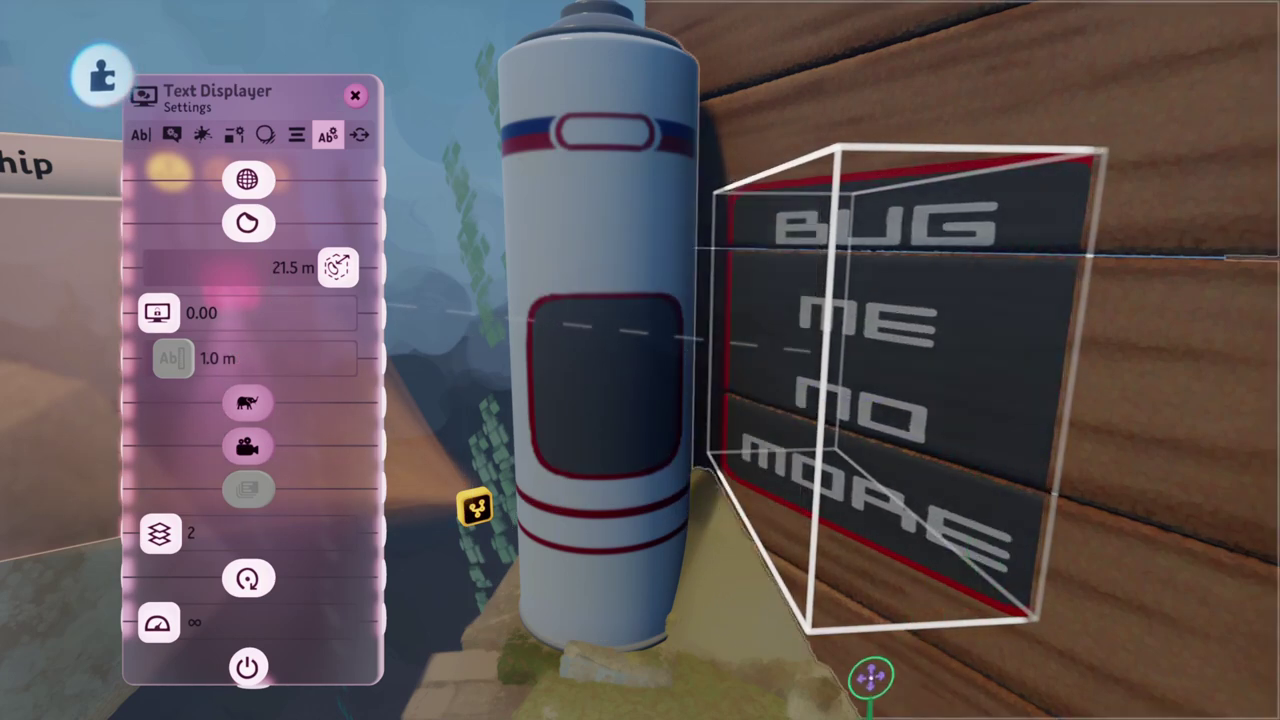
mouse_move(790, 395)
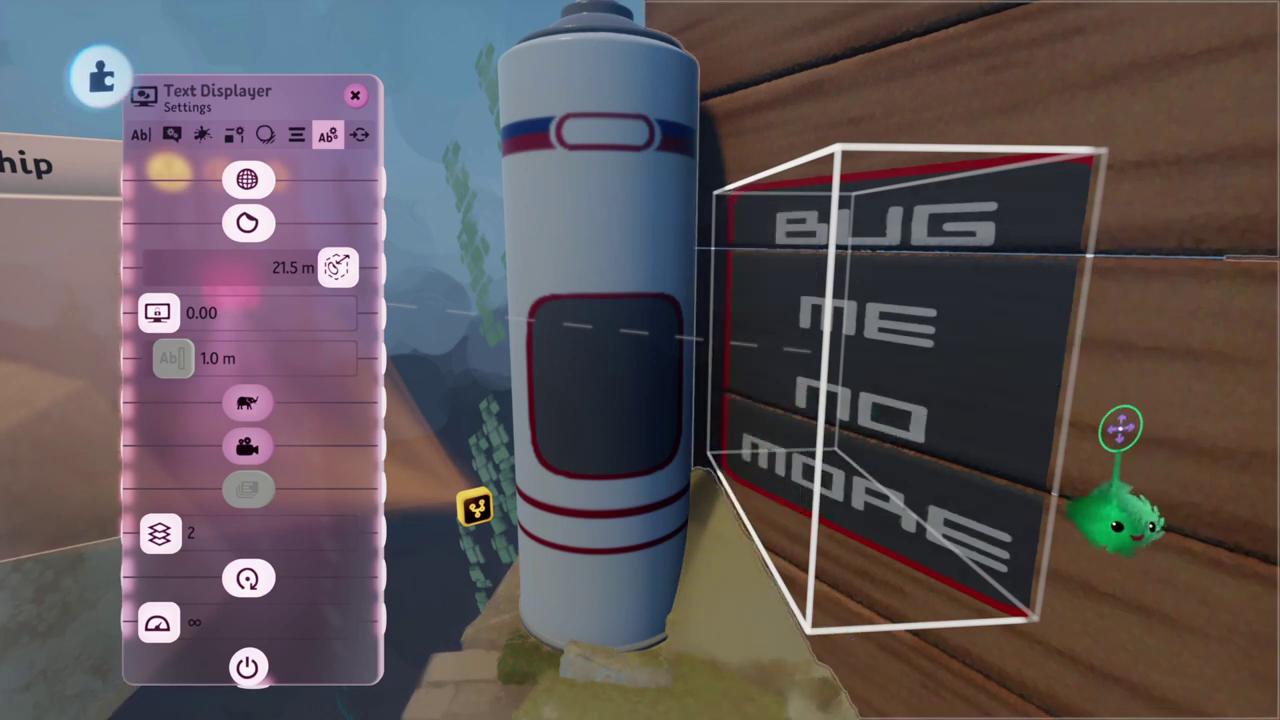
mouse_move(963, 478)
drag(766, 392, 1255, 558)
middle_drag(927, 527, 734, 534)
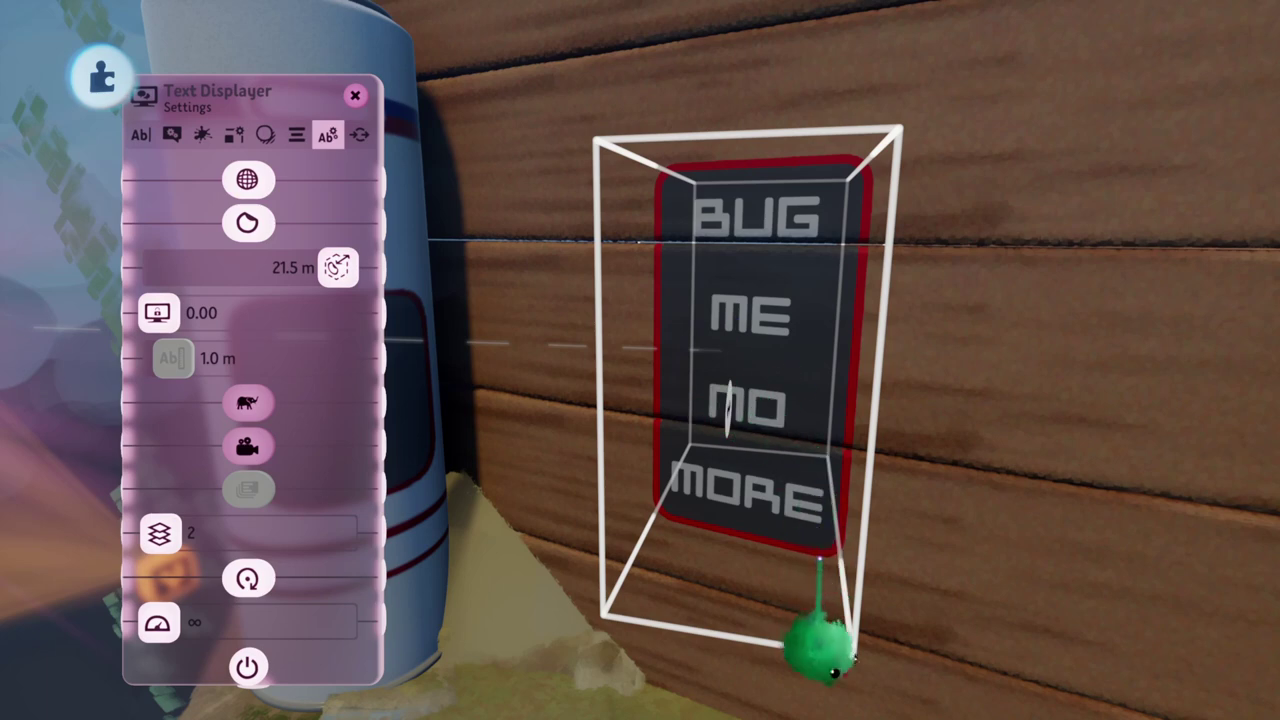
drag(745, 380, 755, 346)
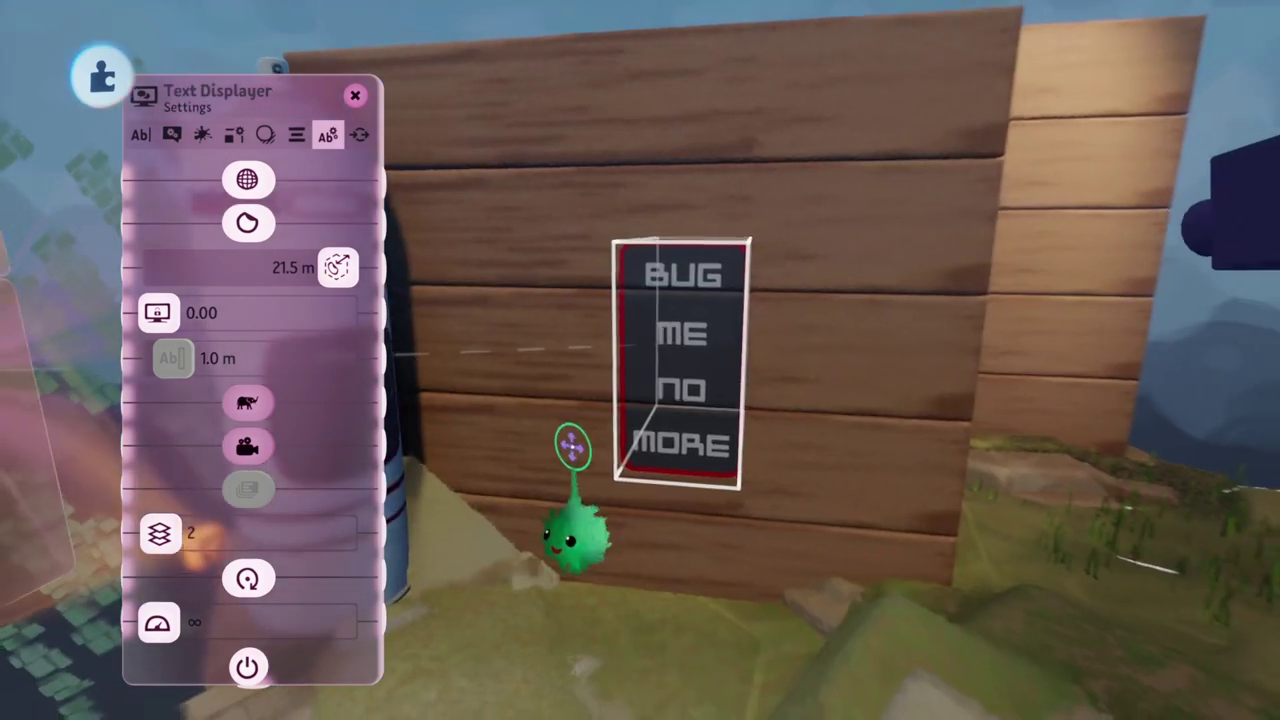
Step: Increase the Sticker Depth to 96.3 m and inspect the elongated projection box from several sides
mouse_move(571, 443)
middle_down()
mouse_move(608, 437)
mouse_move(658, 354)
mouse_move(660, 374)
mouse_move(722, 372)
middle_up()
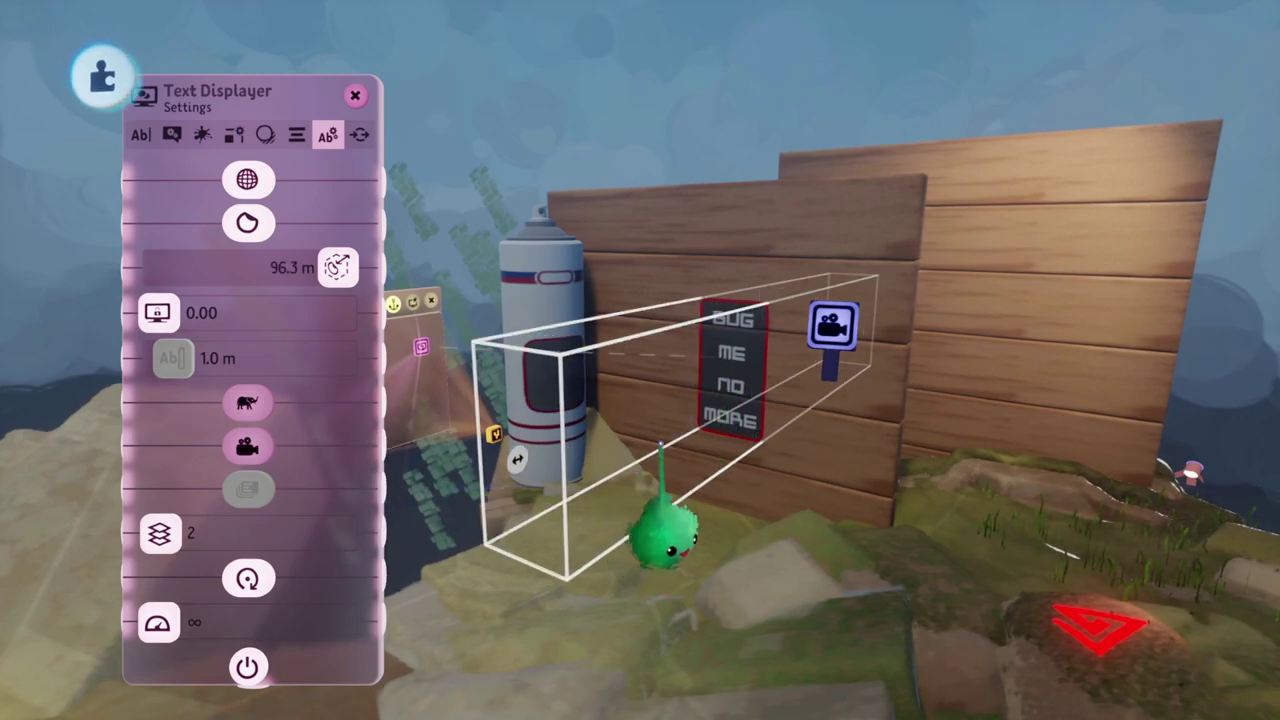
middle_drag(660, 445, 748, 410)
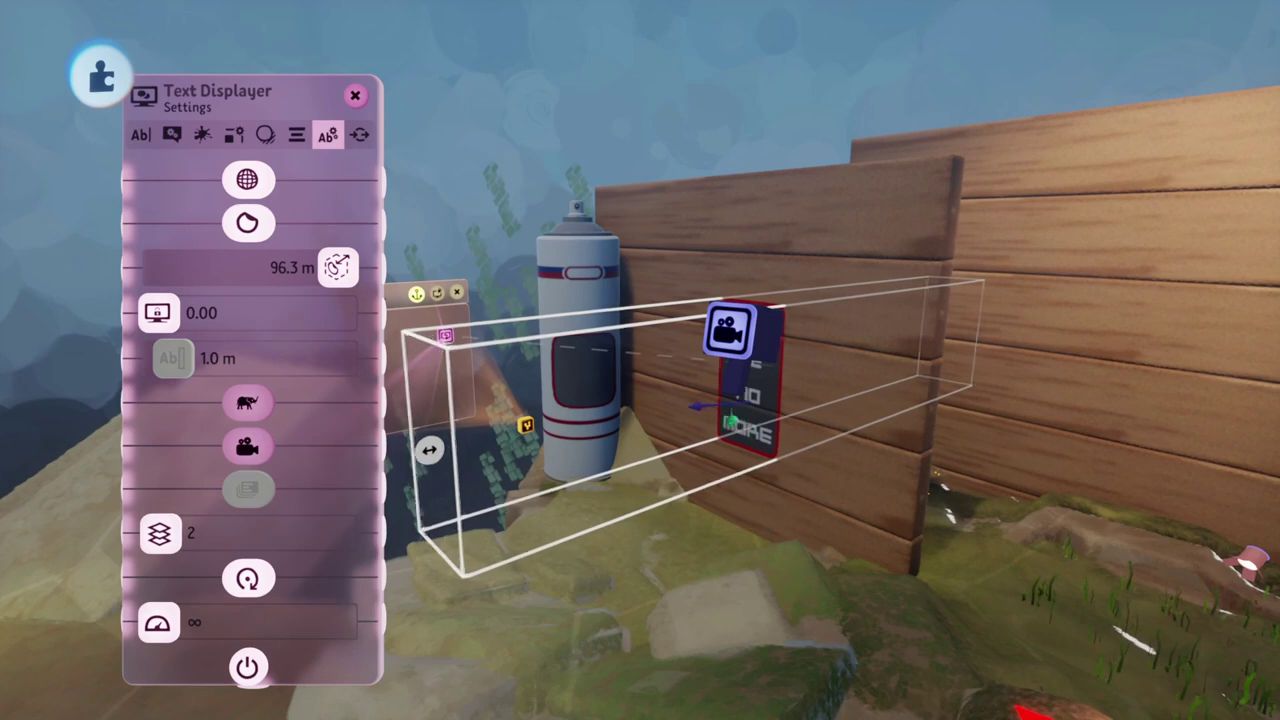
drag(748, 403, 727, 400)
middle_drag(727, 400, 1040, 374)
drag(640, 428, 654, 440)
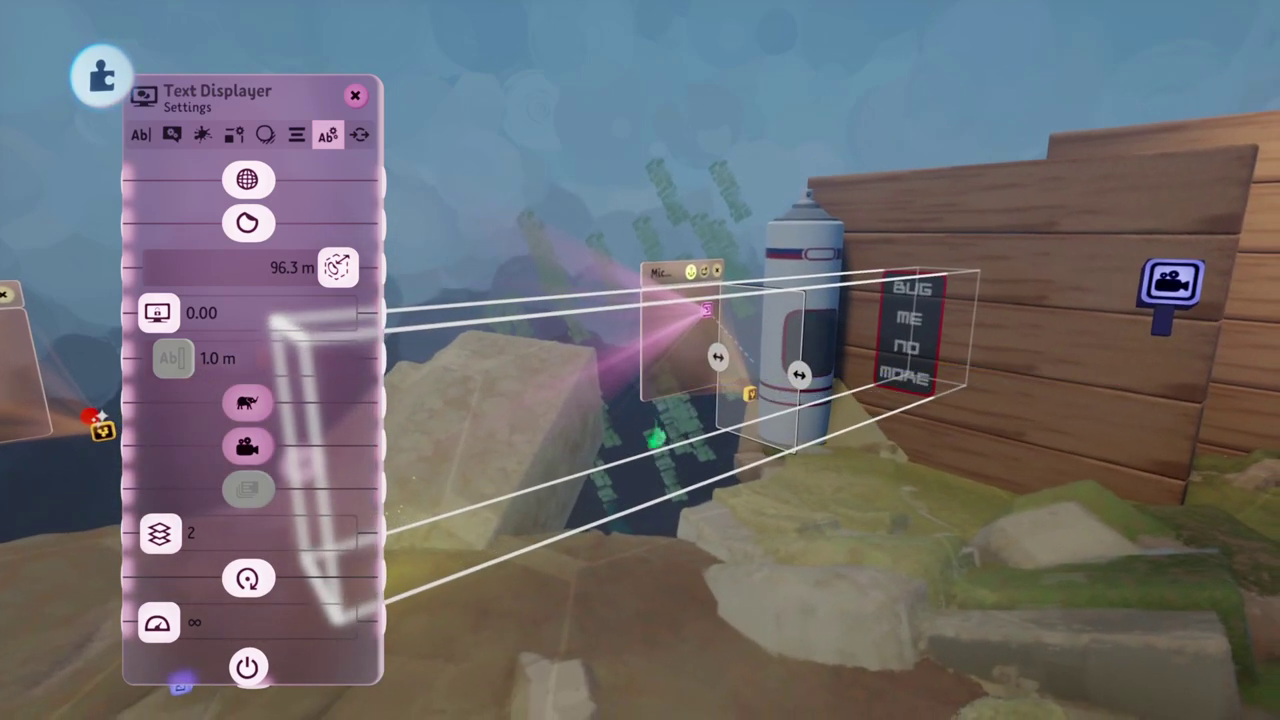
mouse_move(654, 440)
middle_down()
mouse_move(634, 457)
mouse_move(631, 446)
middle_up()
middle_drag(635, 535, 645, 570)
middle_drag(632, 455, 618, 438)
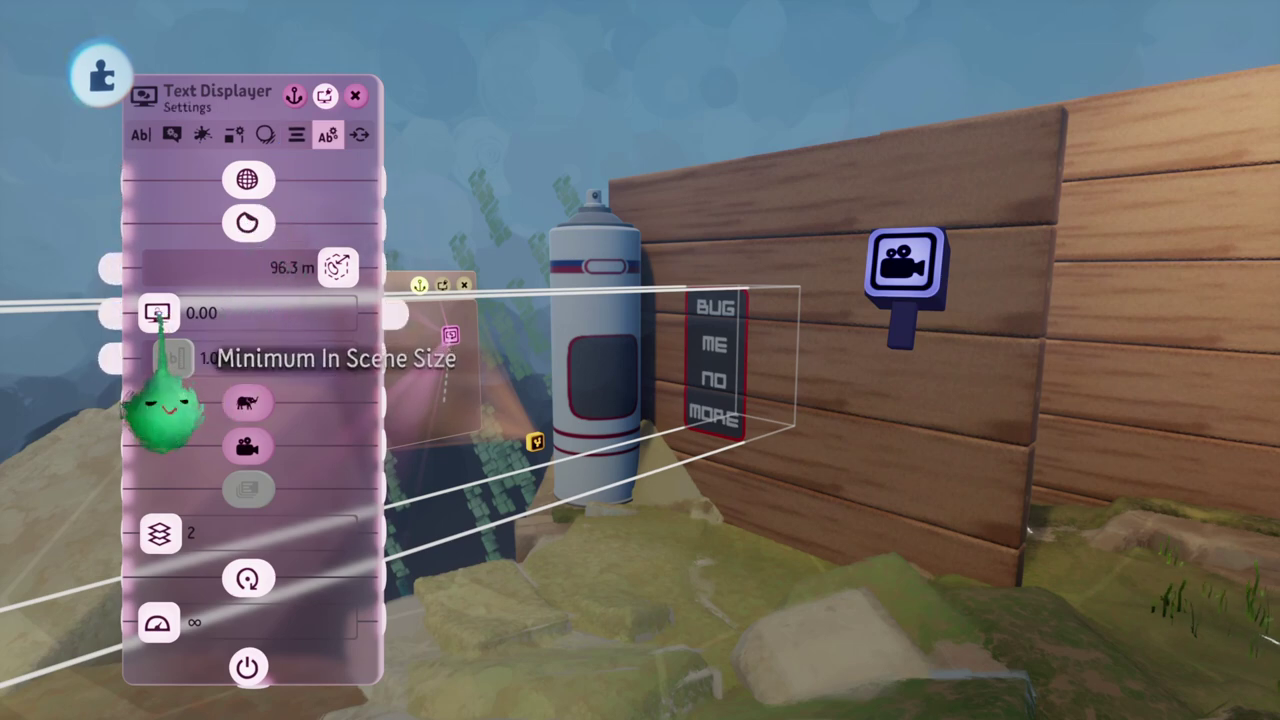
Step: Turn on Face Camera for the sticker text to see its projection follow the view, and switch it off again
drag(170, 400, 345, 530)
scroll(355, 445, down, 5)
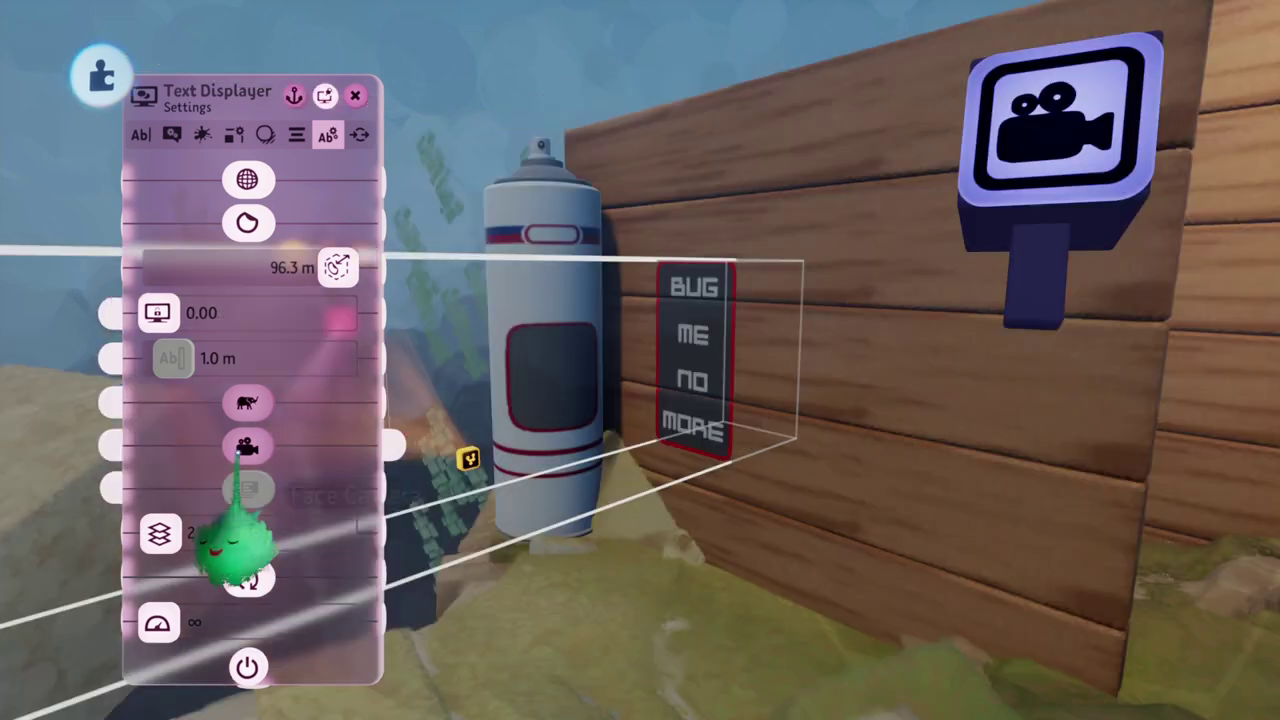
click(248, 488)
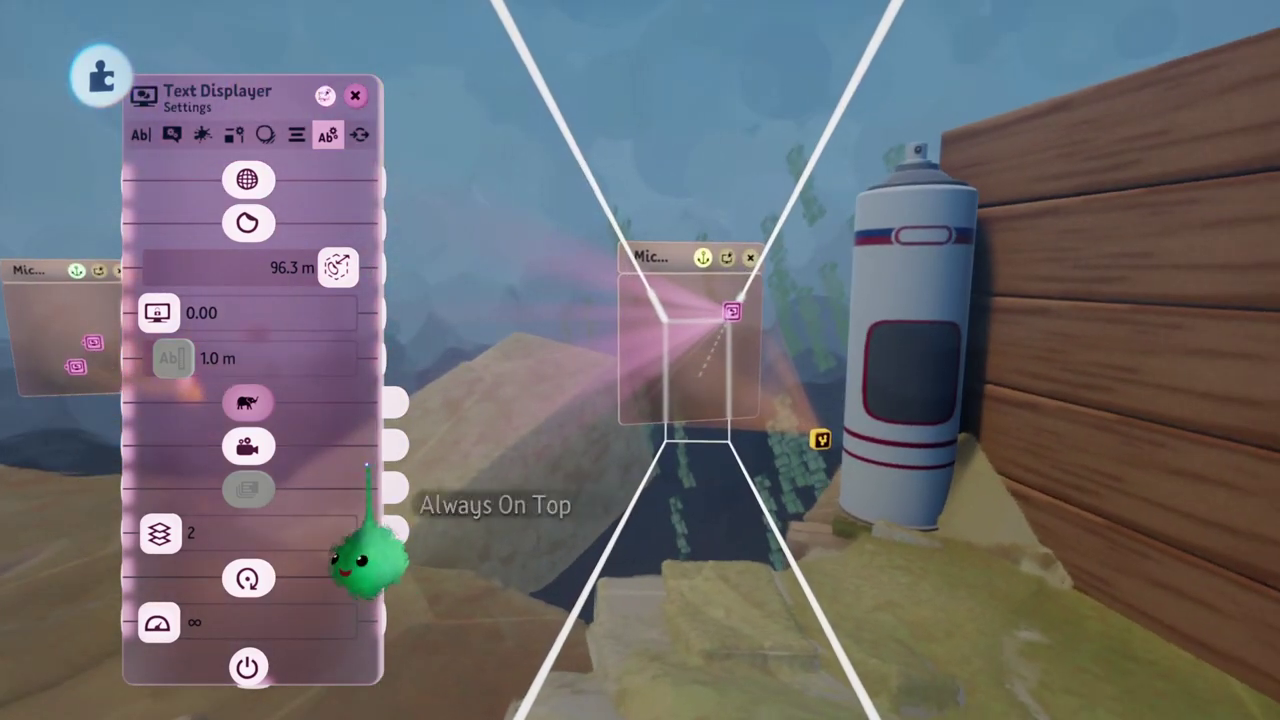
click(274, 444)
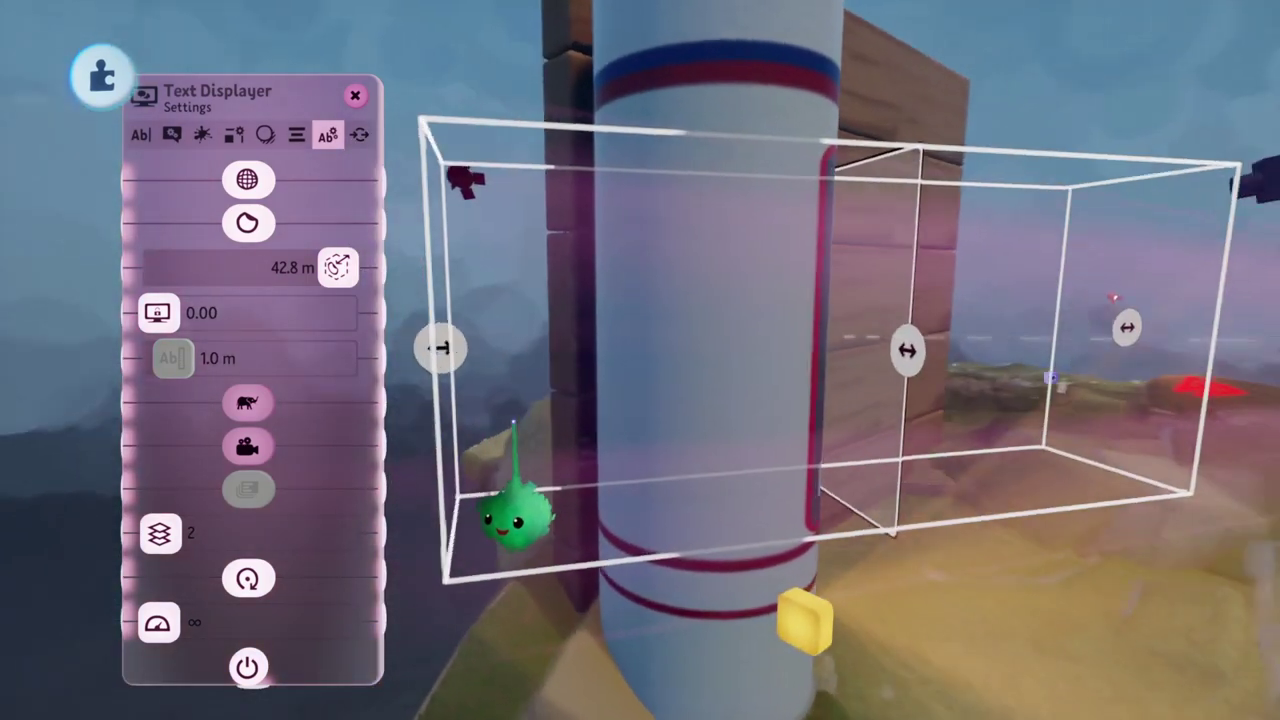
Step: Examine the "BUG ME NO MORE" projection box around the spray can and plank wall from behind, in front and above
middle_drag(515, 512, 670, 320)
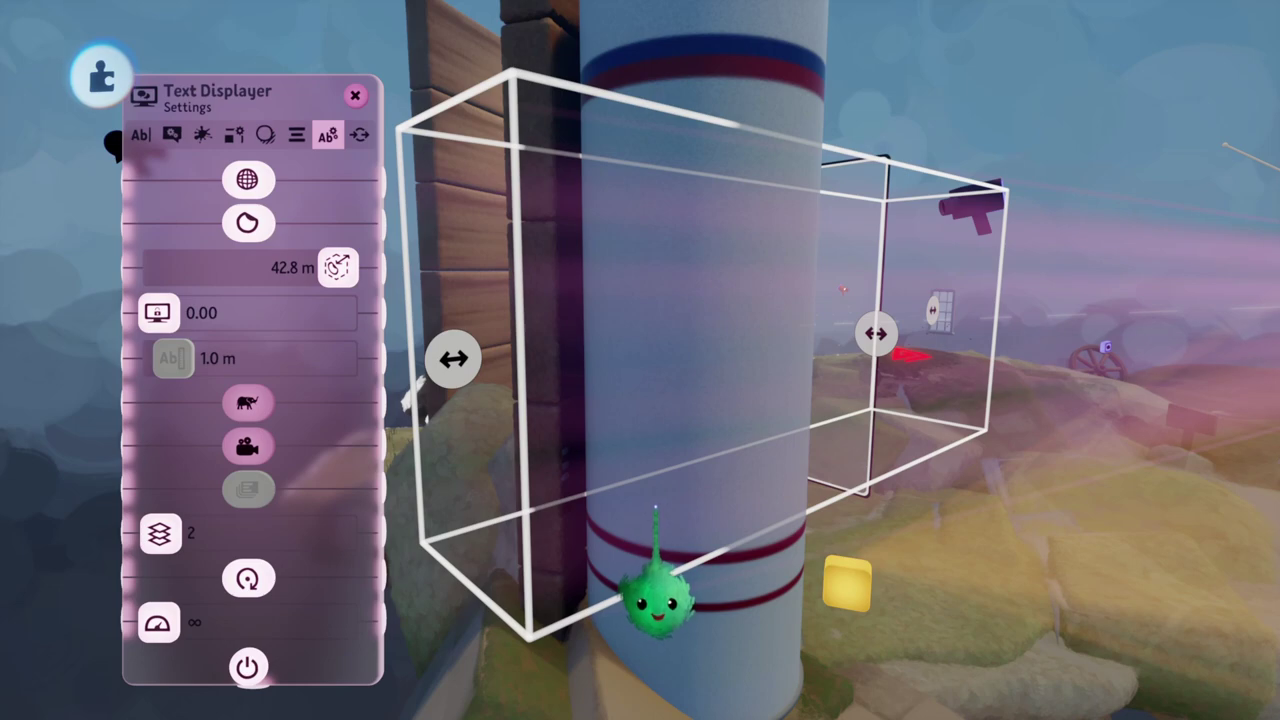
mouse_move(650, 567)
middle_down()
mouse_move(660, 537)
mouse_move(648, 550)
mouse_move(646, 523)
mouse_move(630, 578)
middle_up()
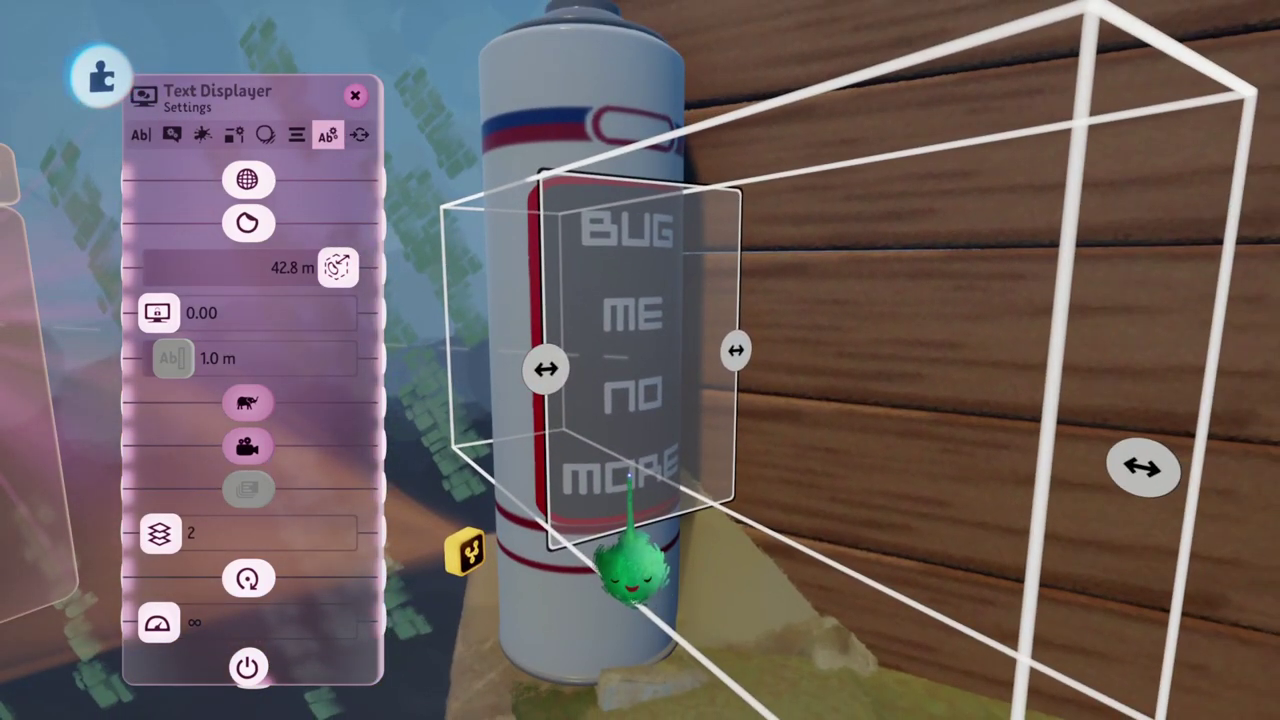
middle_drag(629, 568, 563, 434)
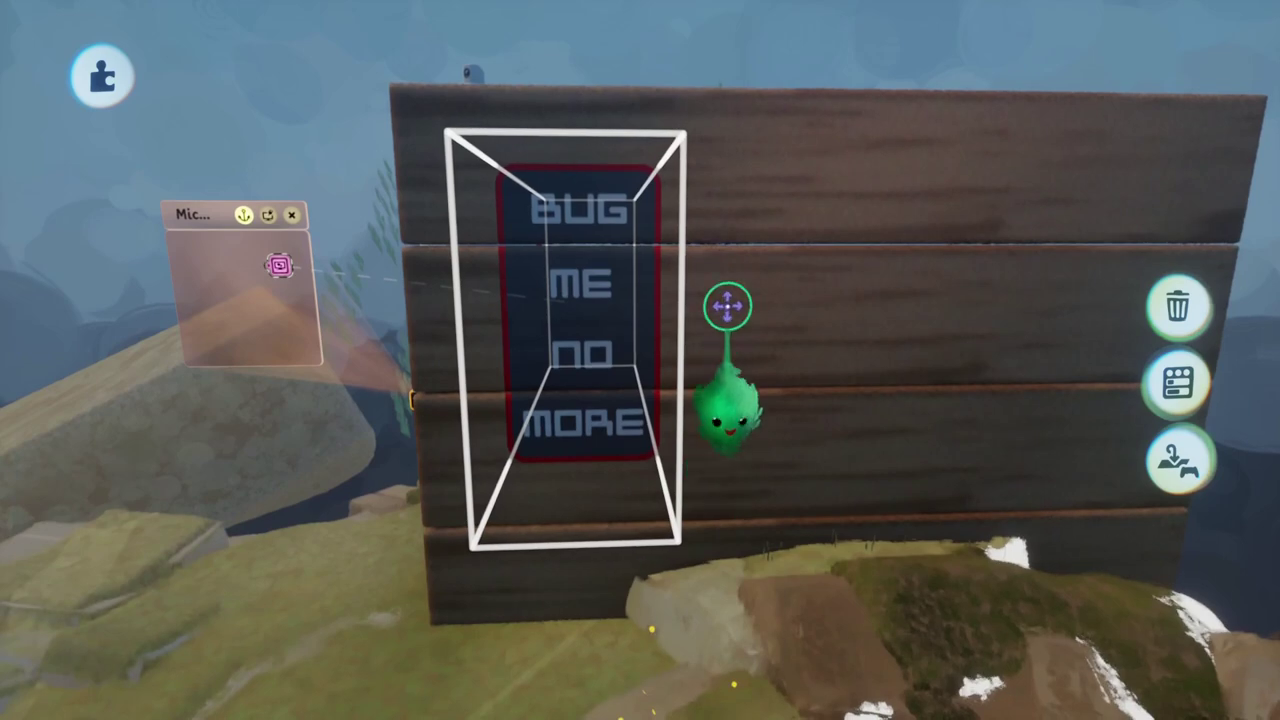
middle_drag(768, 296, 735, 263)
mouse_move(751, 165)
click(690, 165)
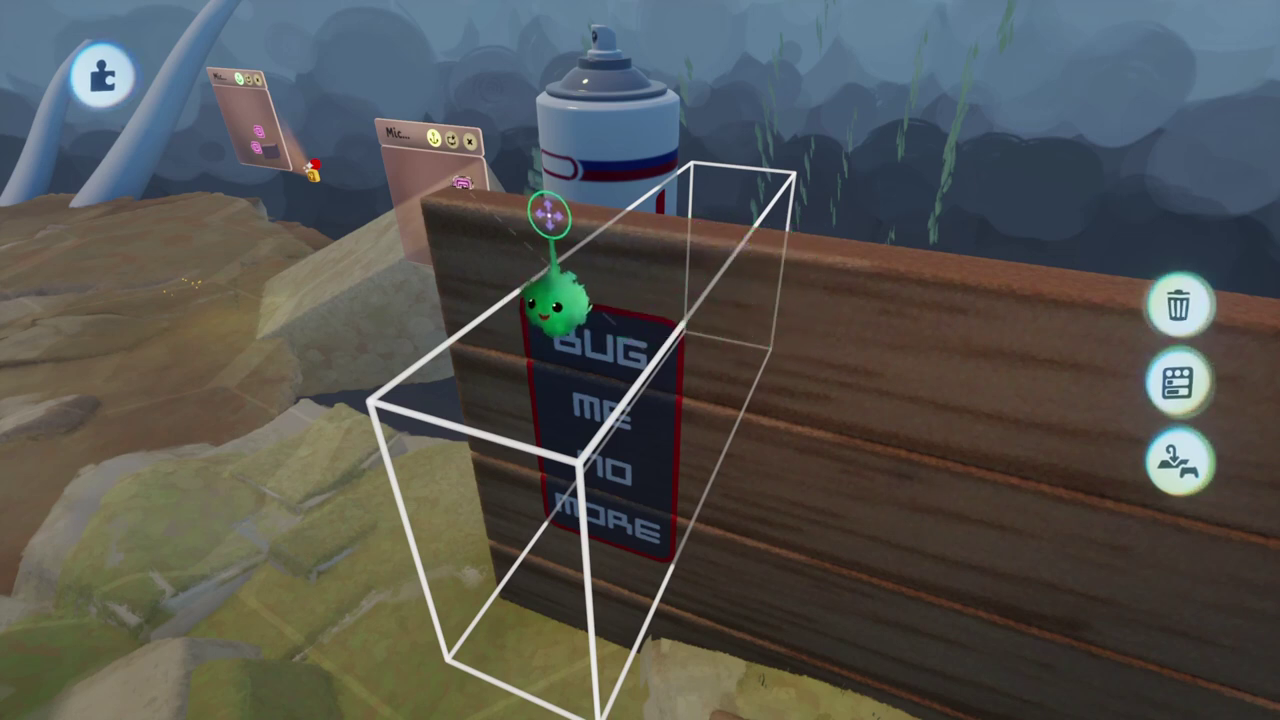
Step: Try rotating the plank wall about 76° inside the projection box, and undo the move after viewing the sticker
drag(560, 219, 562, 240)
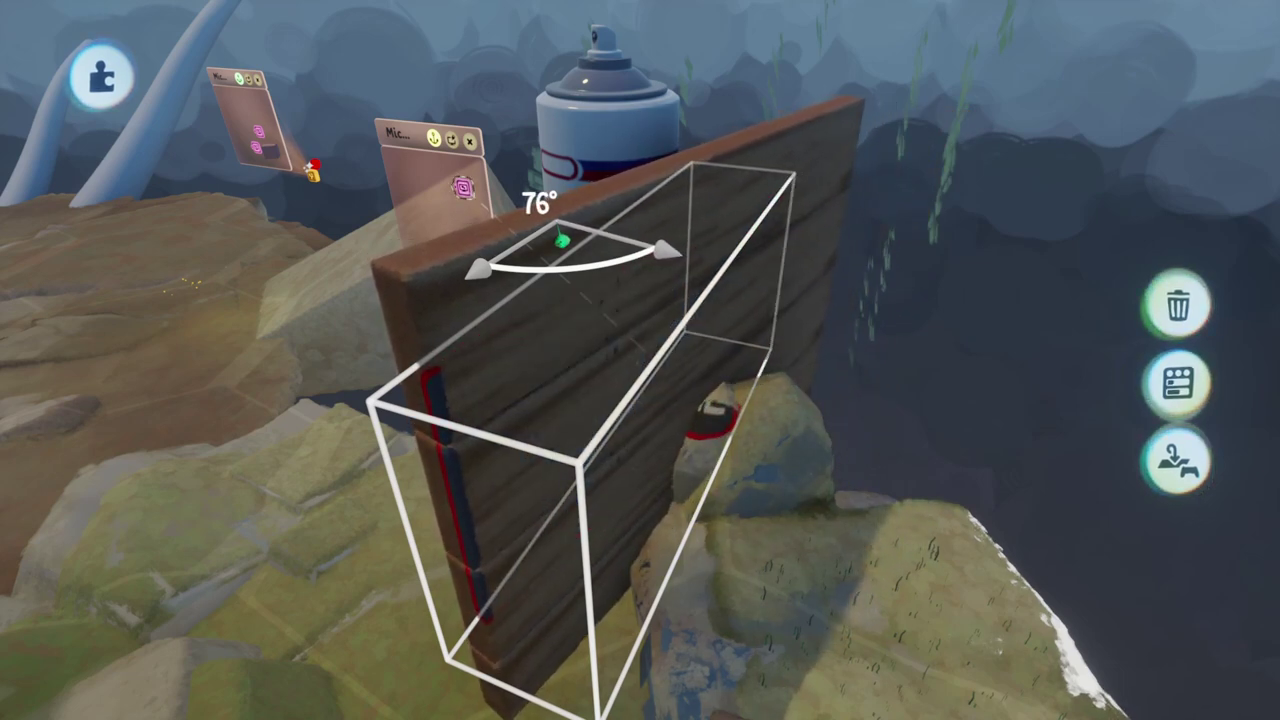
drag(562, 241, 566, 240)
mouse_move(714, 297)
middle_down()
mouse_move(715, 350)
mouse_move(657, 409)
mouse_move(713, 505)
middle_up()
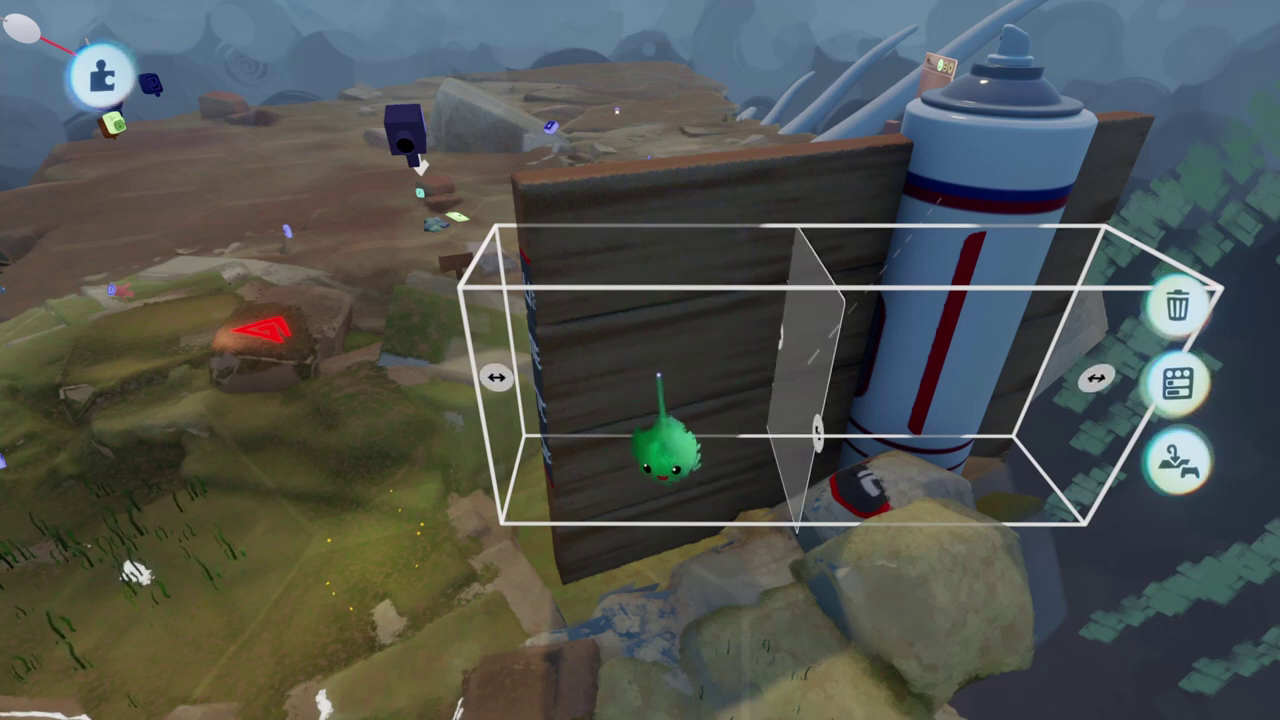
mouse_move(672, 378)
middle_down()
mouse_move(674, 363)
mouse_move(749, 449)
mouse_move(777, 390)
mouse_move(740, 371)
mouse_move(776, 355)
middle_up()
key(ctrl+z)
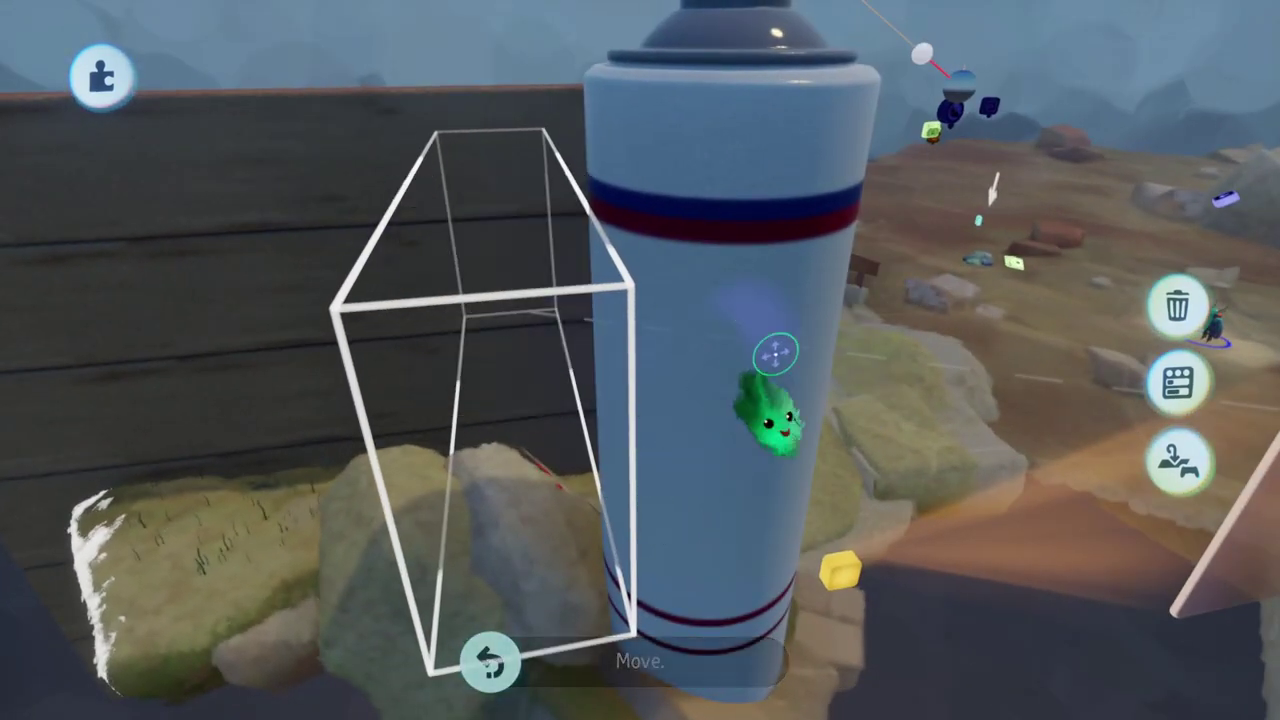
mouse_move(607, 420)
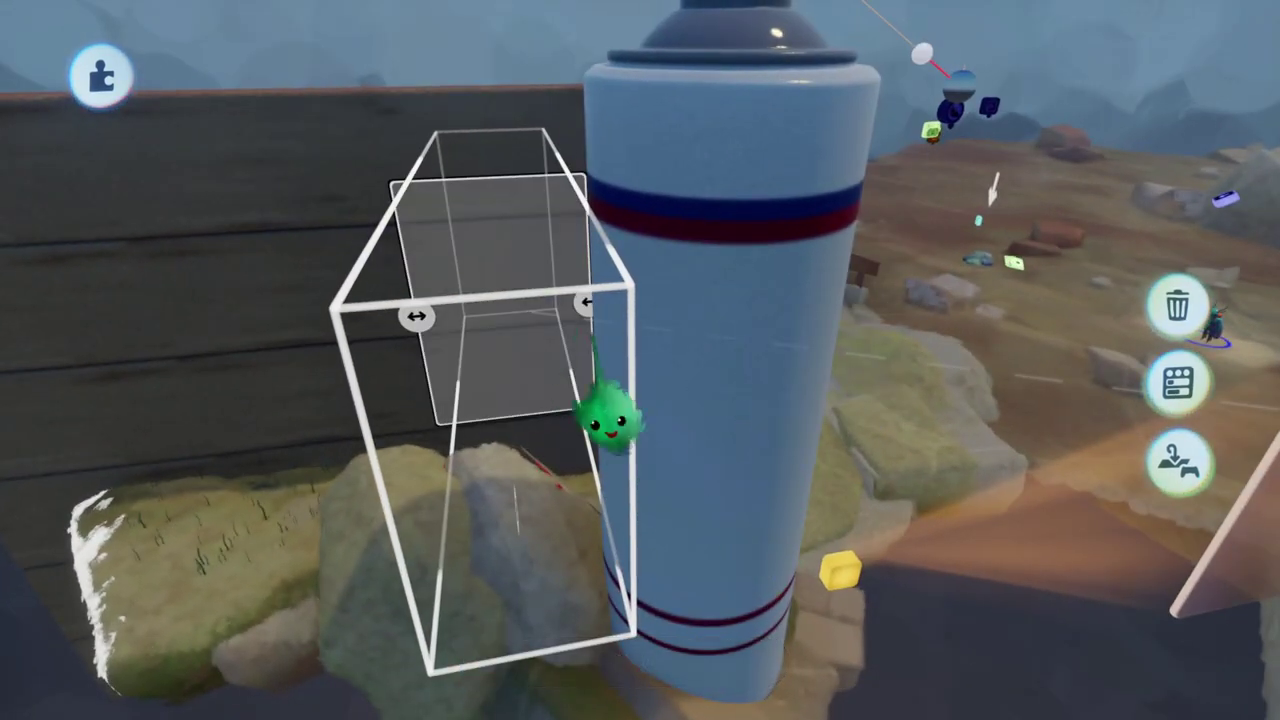
mouse_move(614, 312)
middle_down()
mouse_move(623, 297)
mouse_move(600, 314)
mouse_move(337, 371)
middle_up()
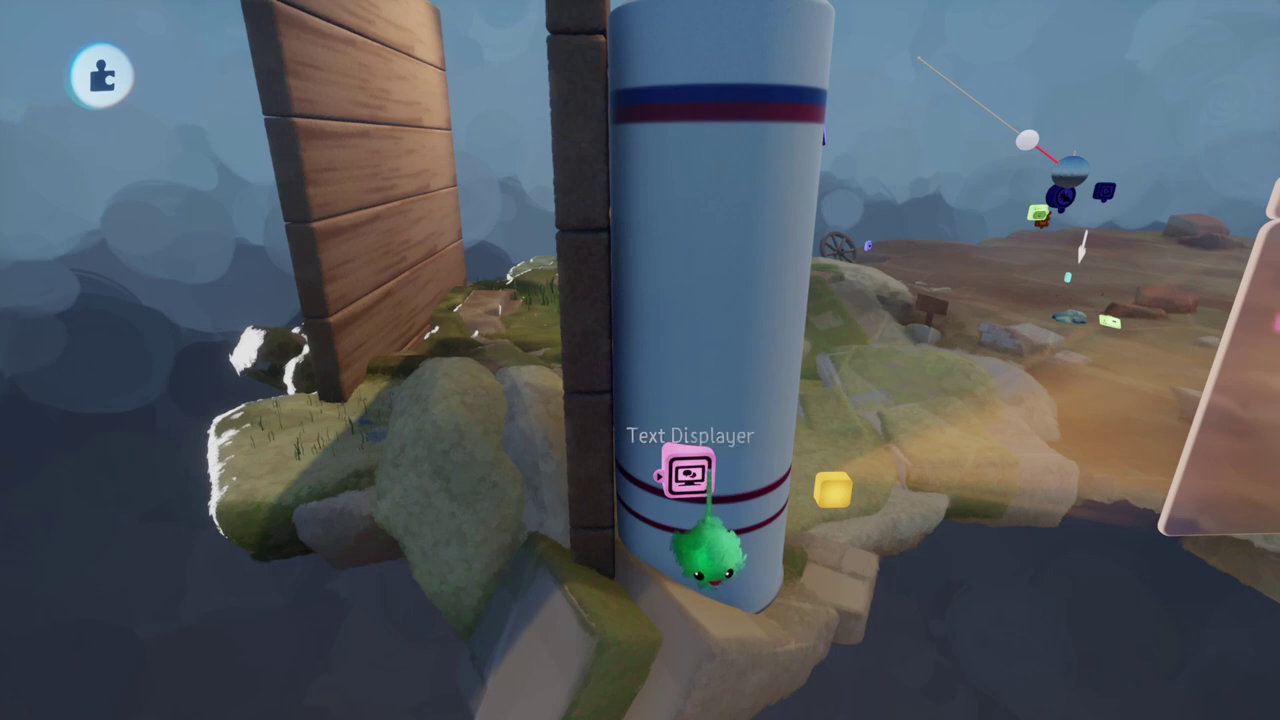
Step: Clear the two text displayers from the microchip and undo both changes
drag(698, 477, 500, 528)
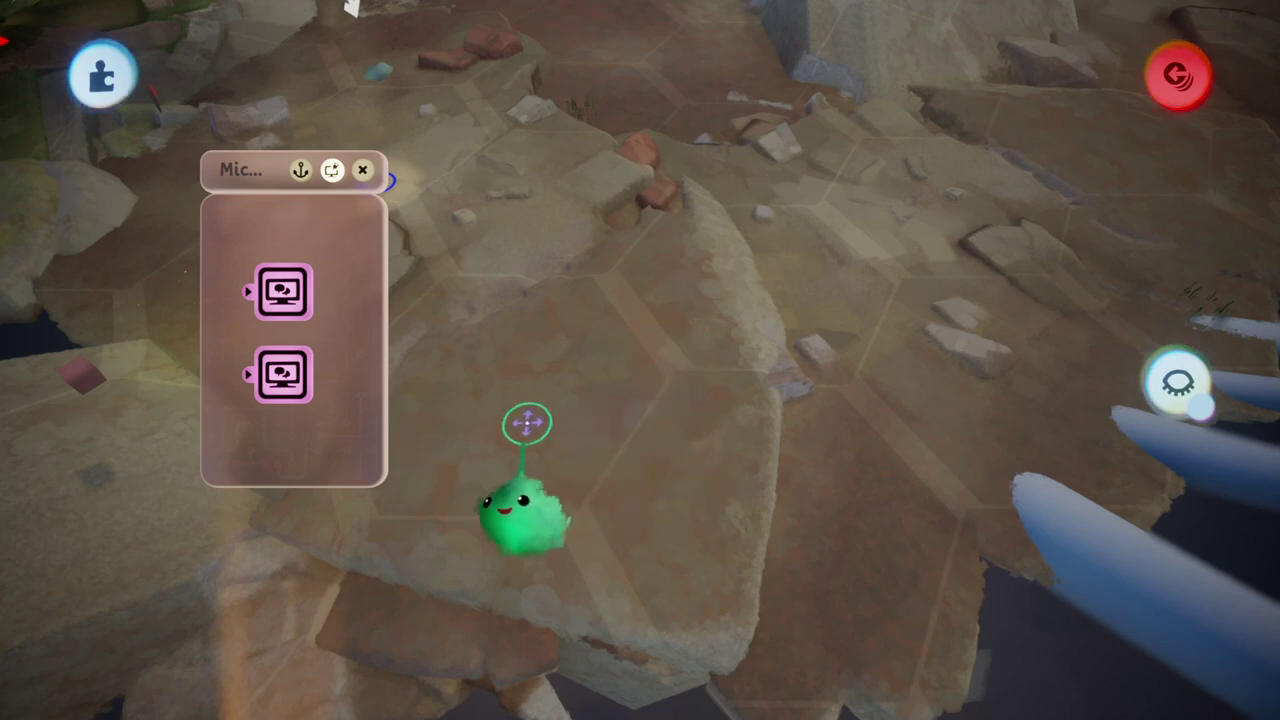
click(284, 297)
click(281, 376)
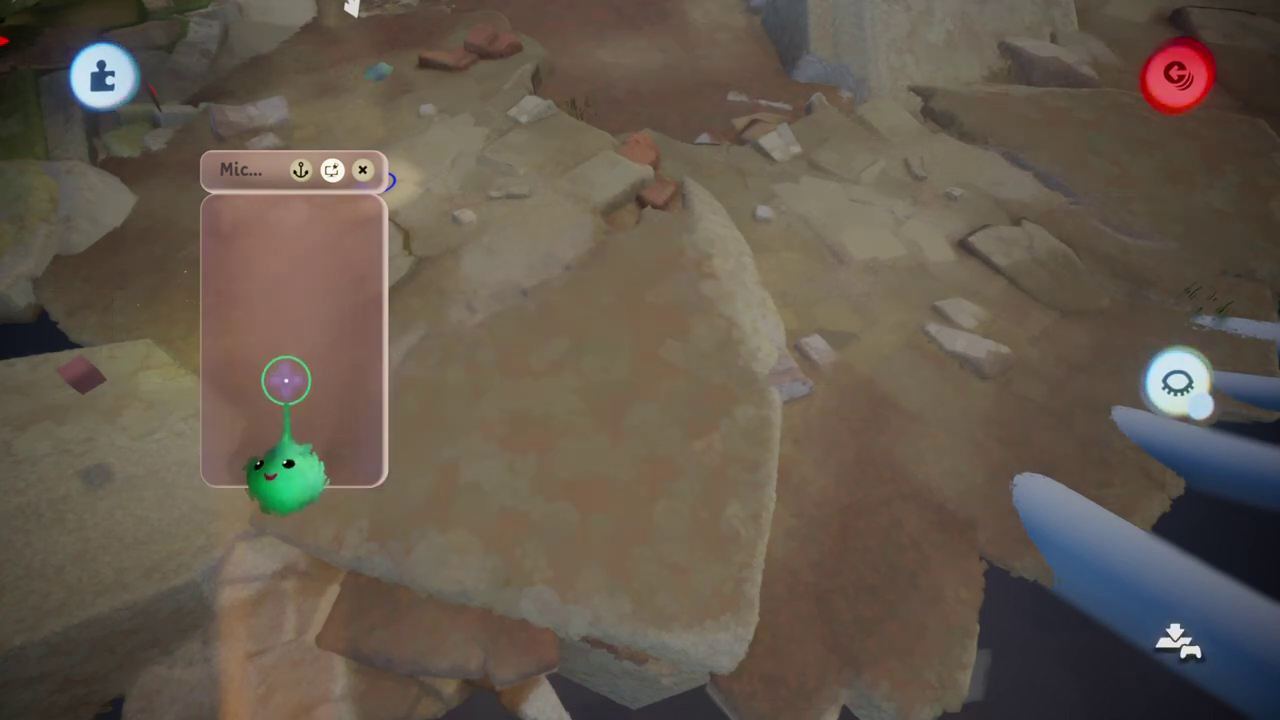
key(ctrl+z)
key(ctrl+z)
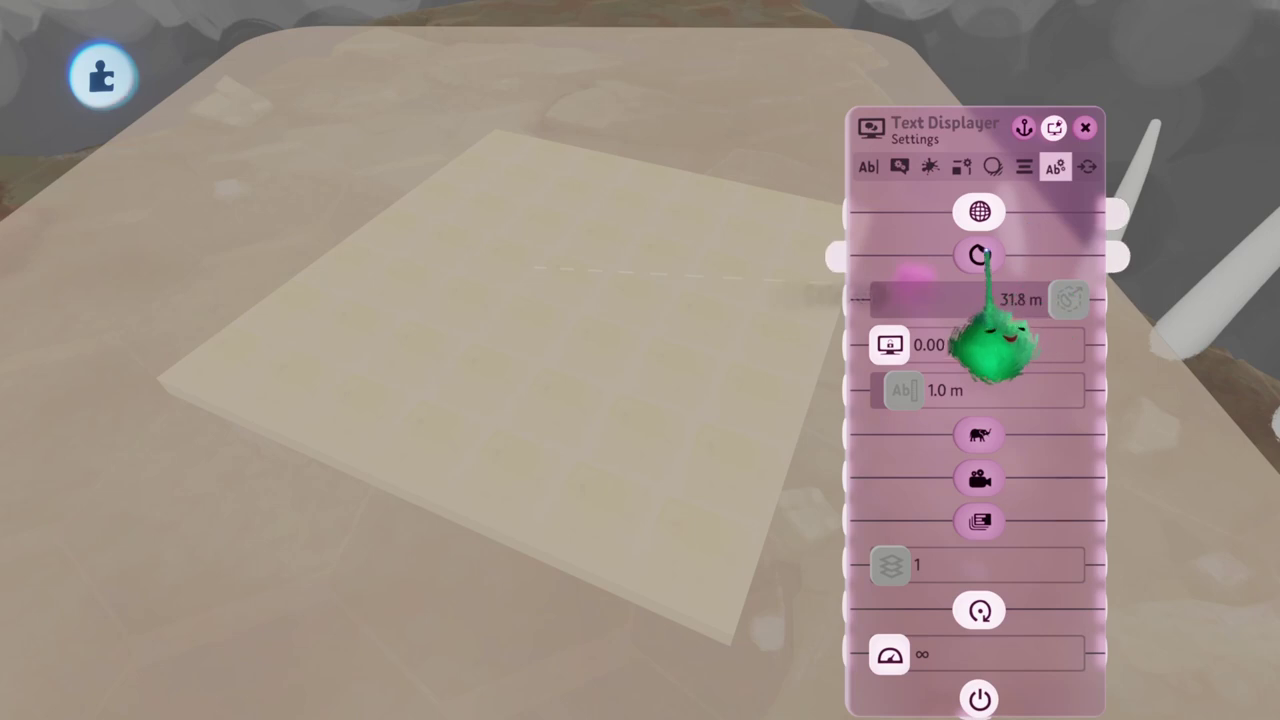
Step: Turn on Sticker Mode for the text displayer over the square slab and set its text box opacity to 100%
click(985, 256)
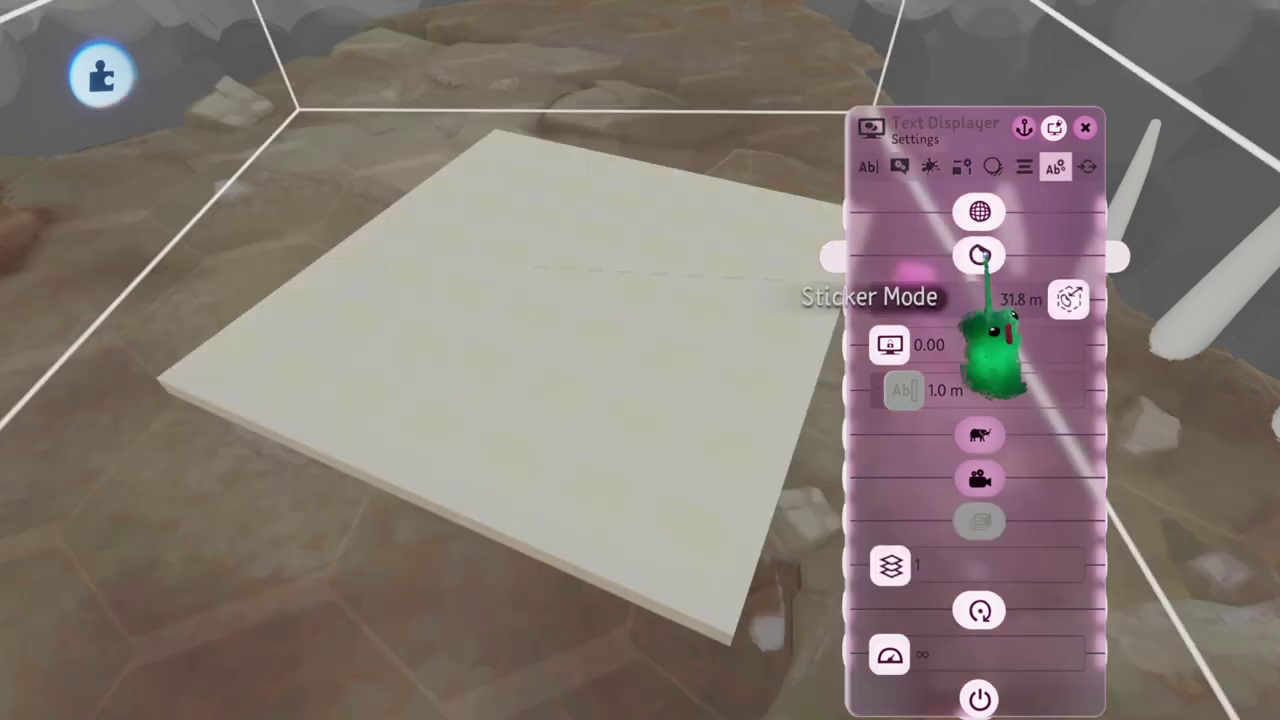
click(898, 166)
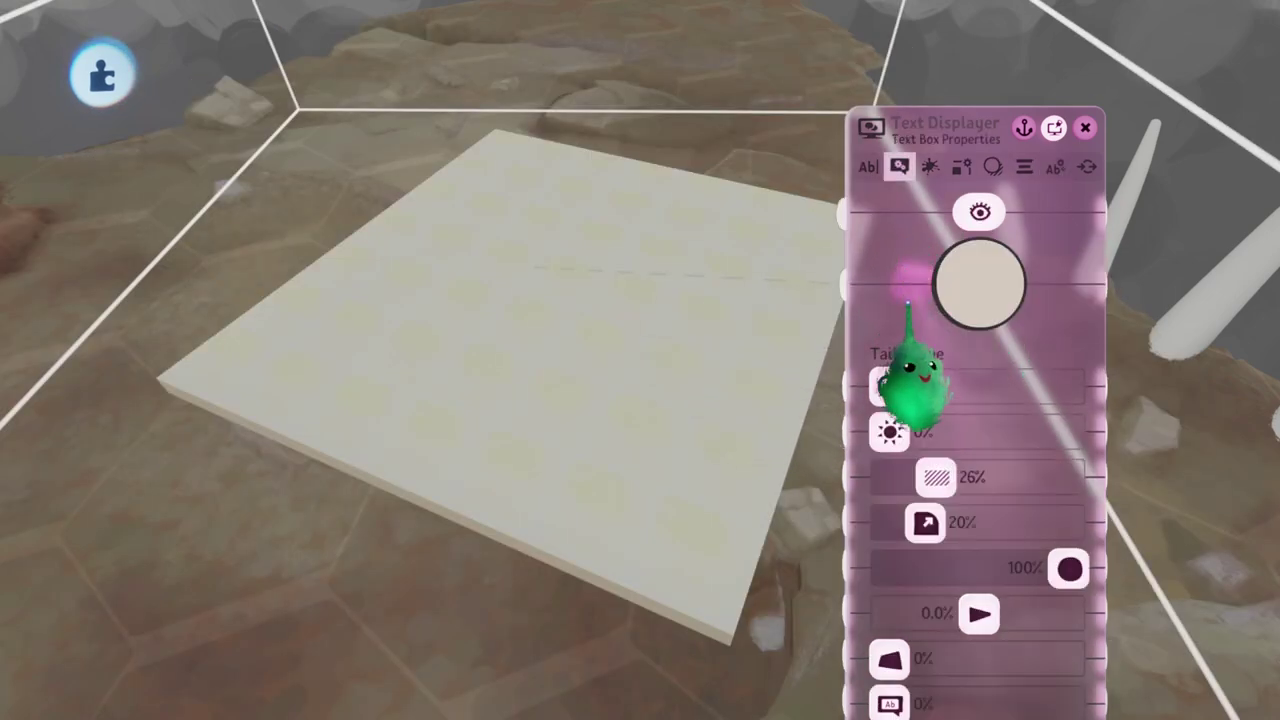
drag(936, 477, 1066, 478)
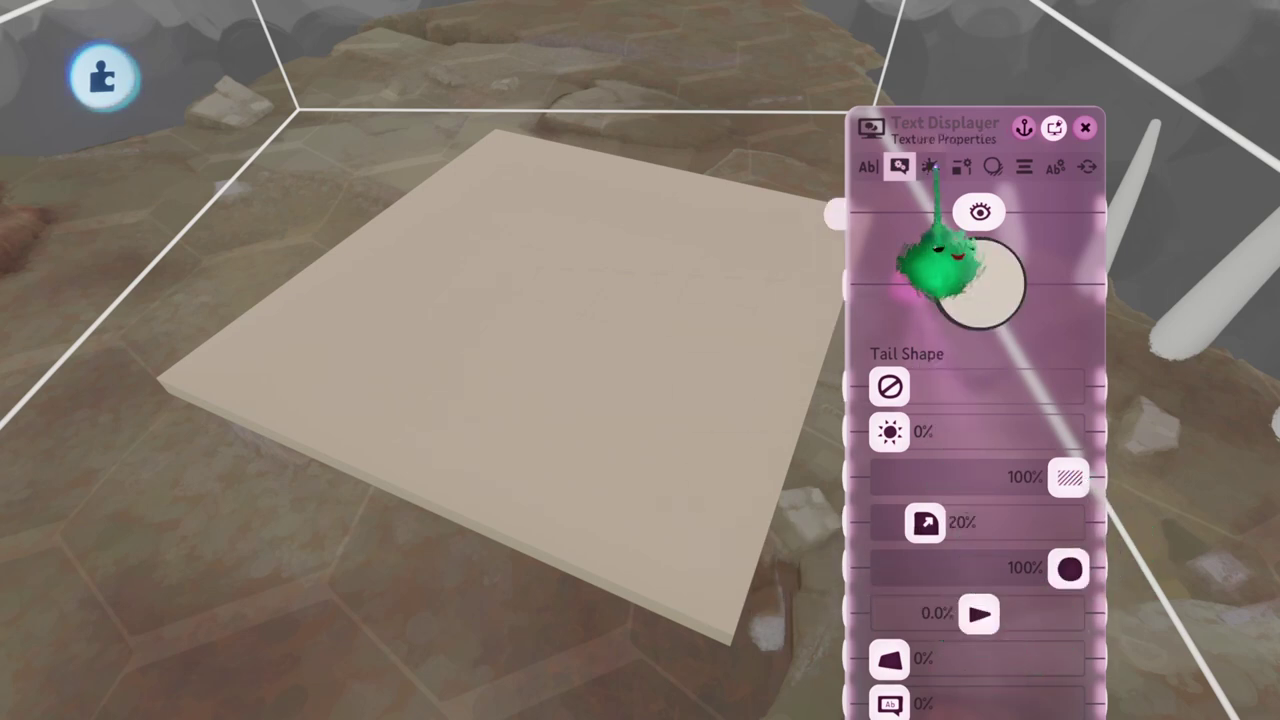
Step: Apply the paint-splat Texture Mode to the slab's sticker and lower its text box opacity slightly
click(930, 166)
click(979, 239)
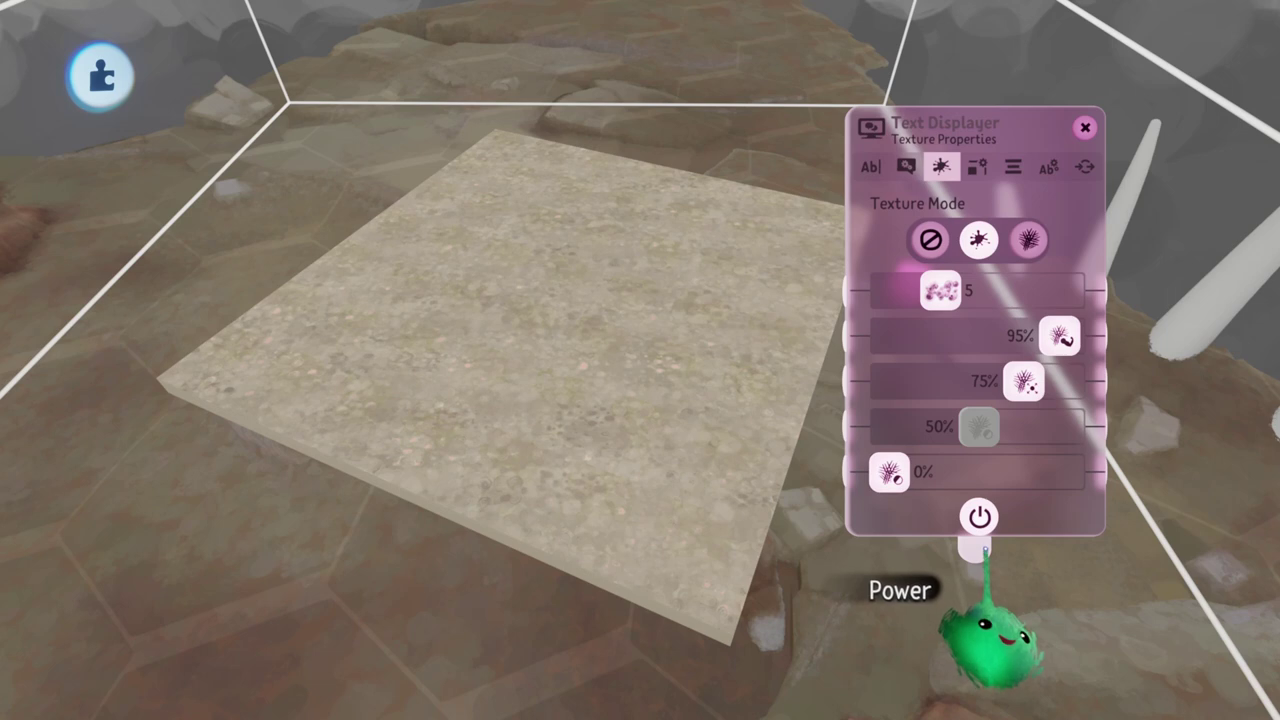
click(906, 166)
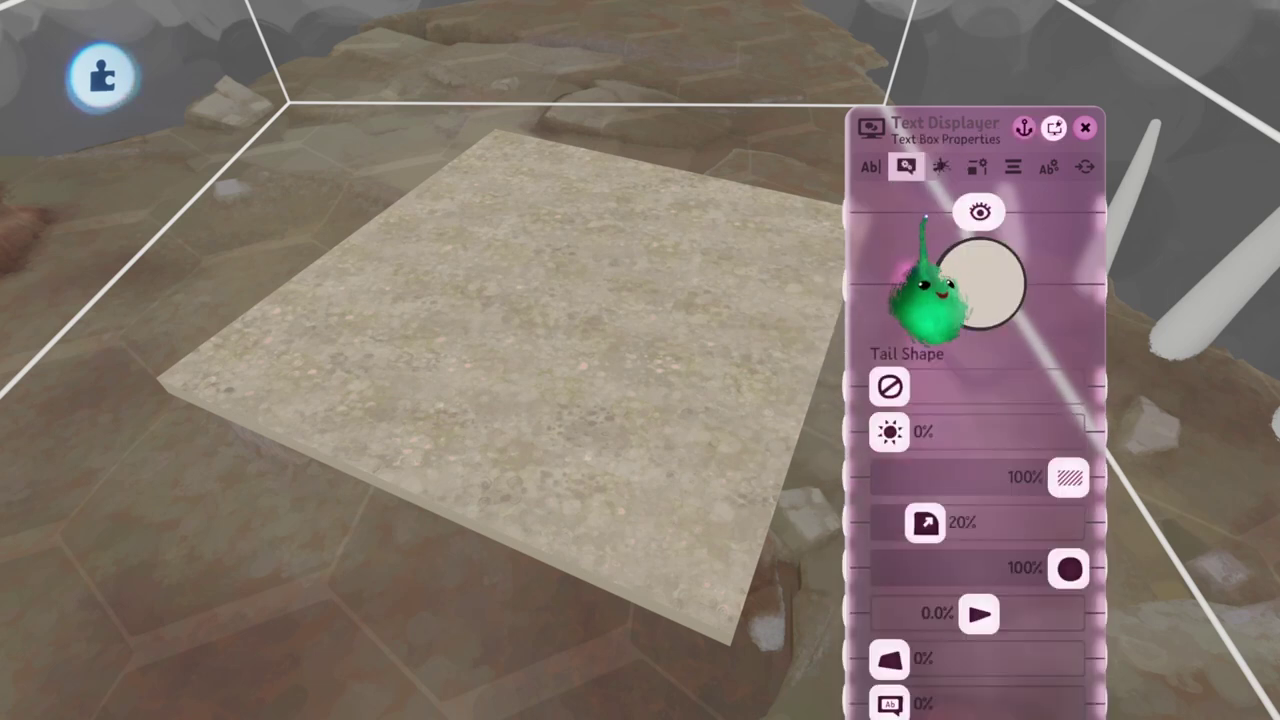
drag(1068, 477, 1046, 478)
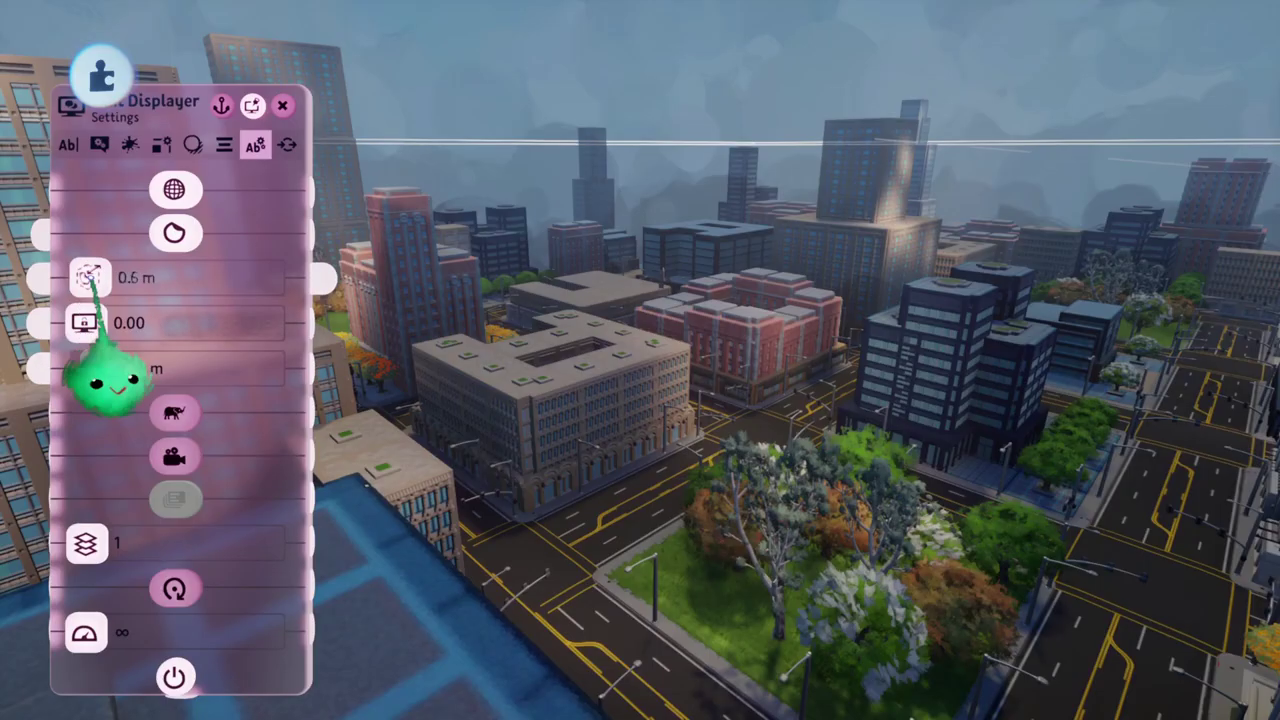
Step: Set the Sticker Depth of the city scene's text displayer to 34.9 m to cover the streets and buildings in white
drag(86, 277, 268, 277)
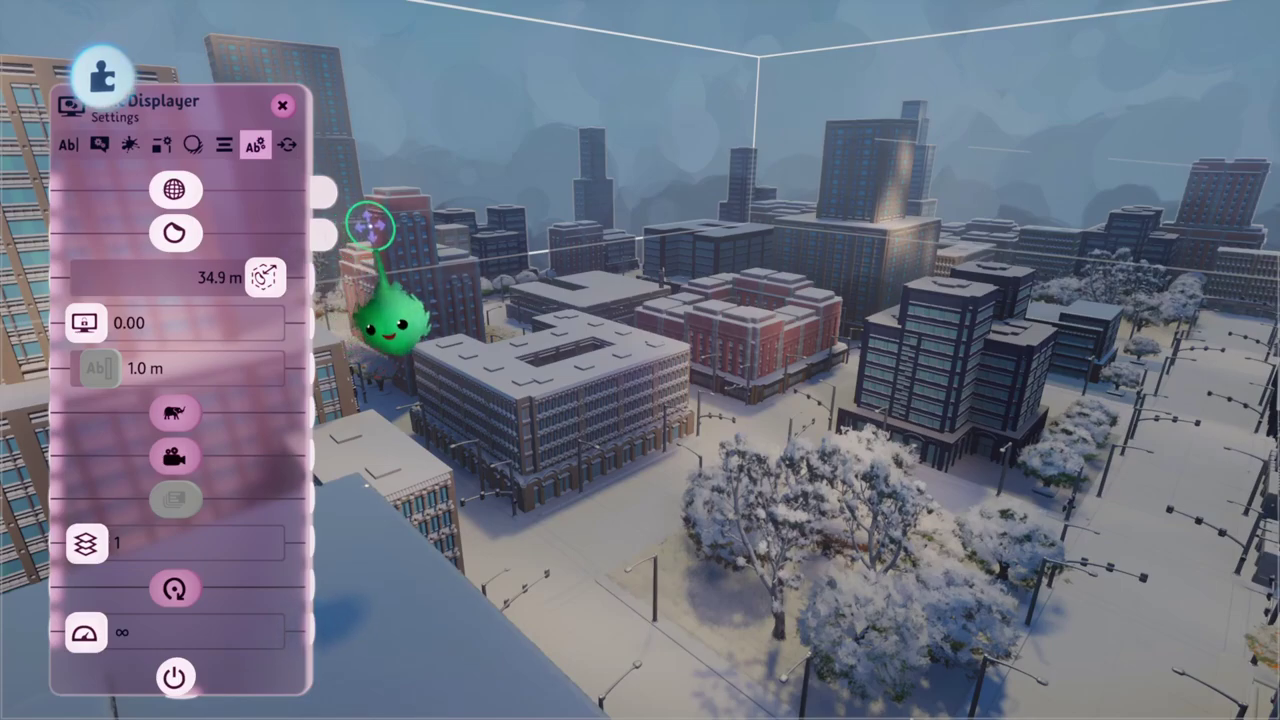